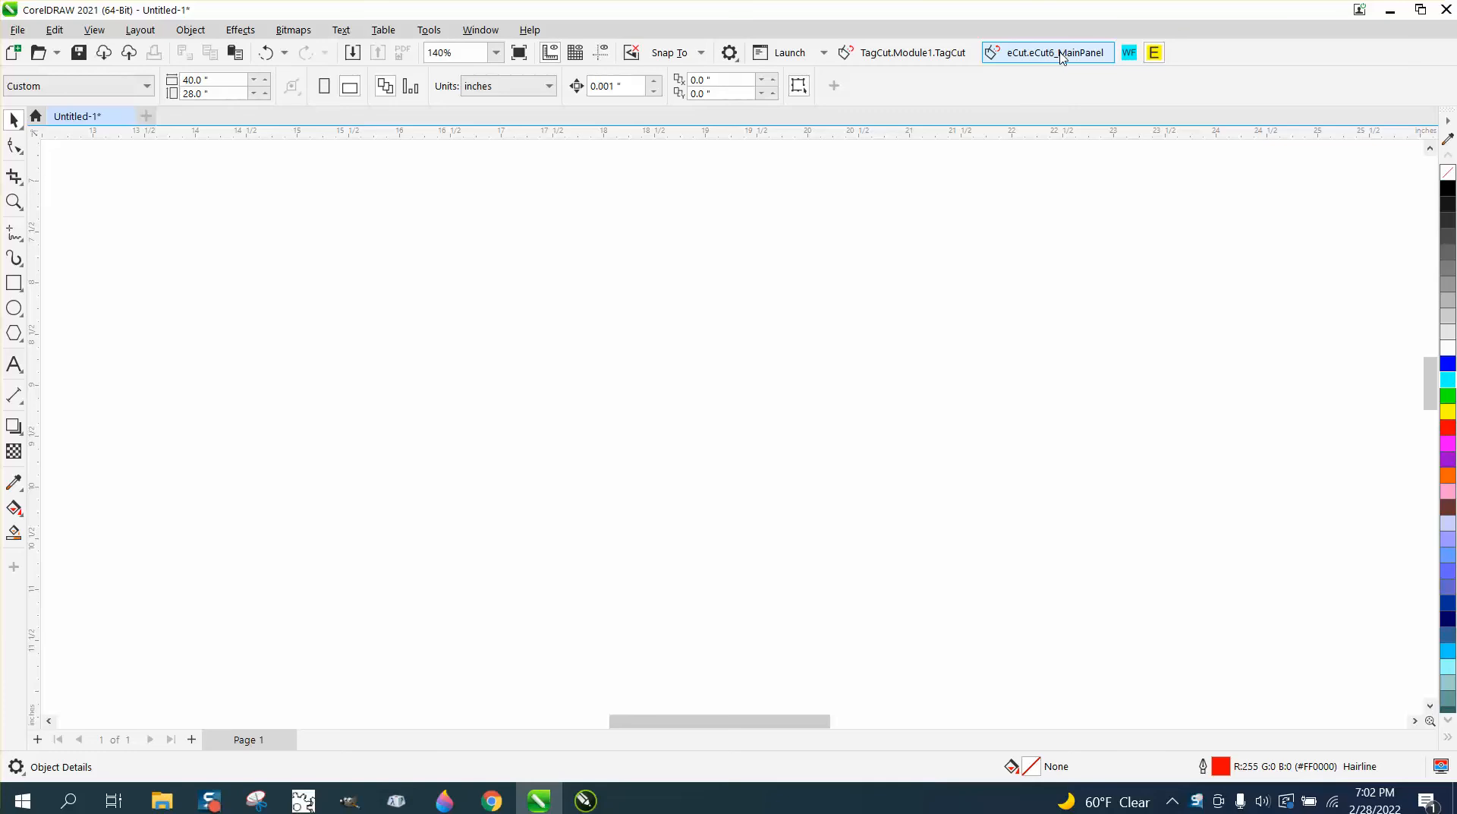
Open the eCut main panel in CorelDRAW 2021 to show it, and close it again
left_click(1060, 58)
left_click(1303, 233)
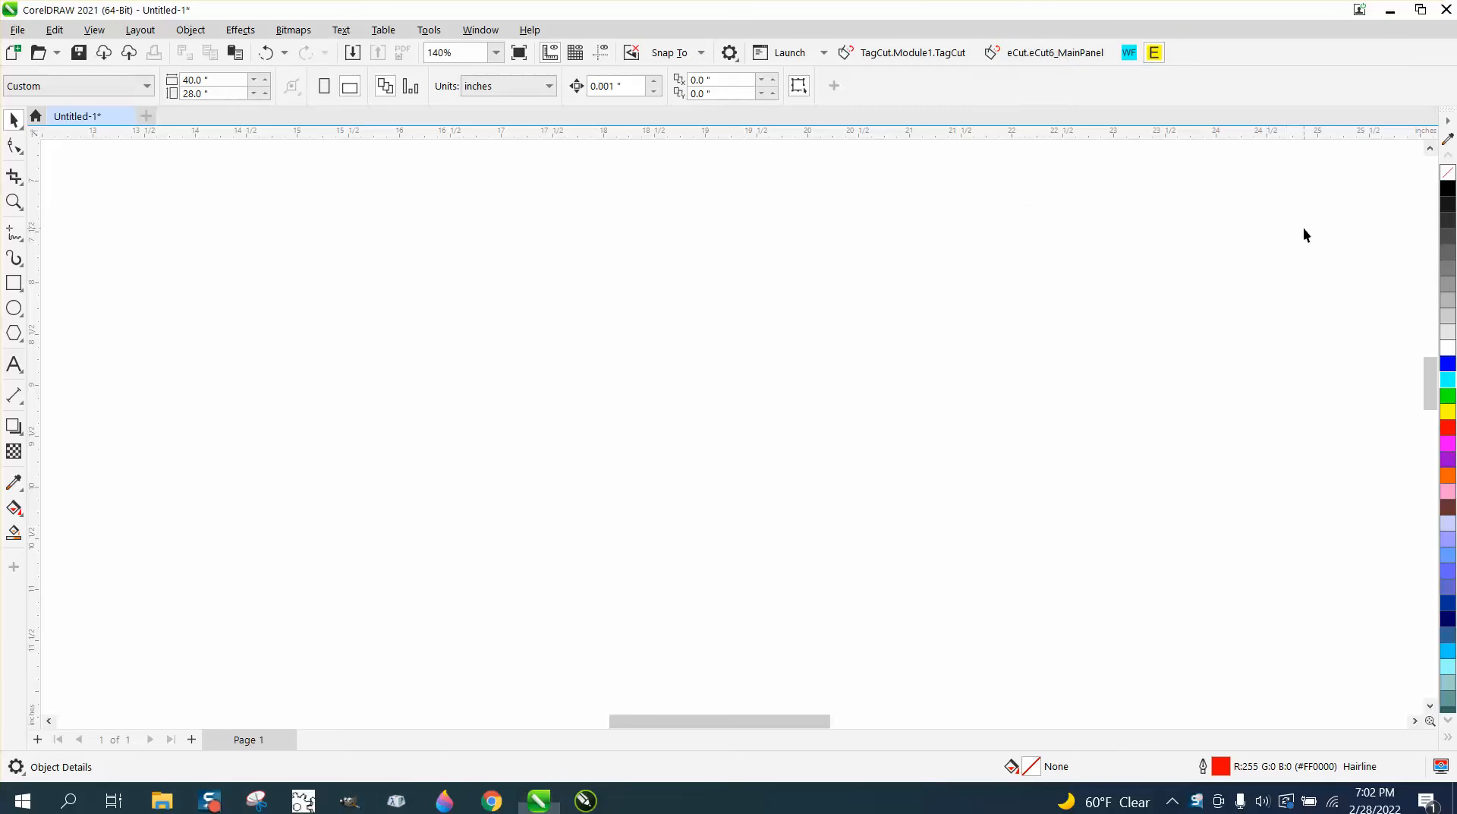
Switch to CorelDRAW 2019 and list the Macros category among the commands in the Customization options
left_click(591, 806)
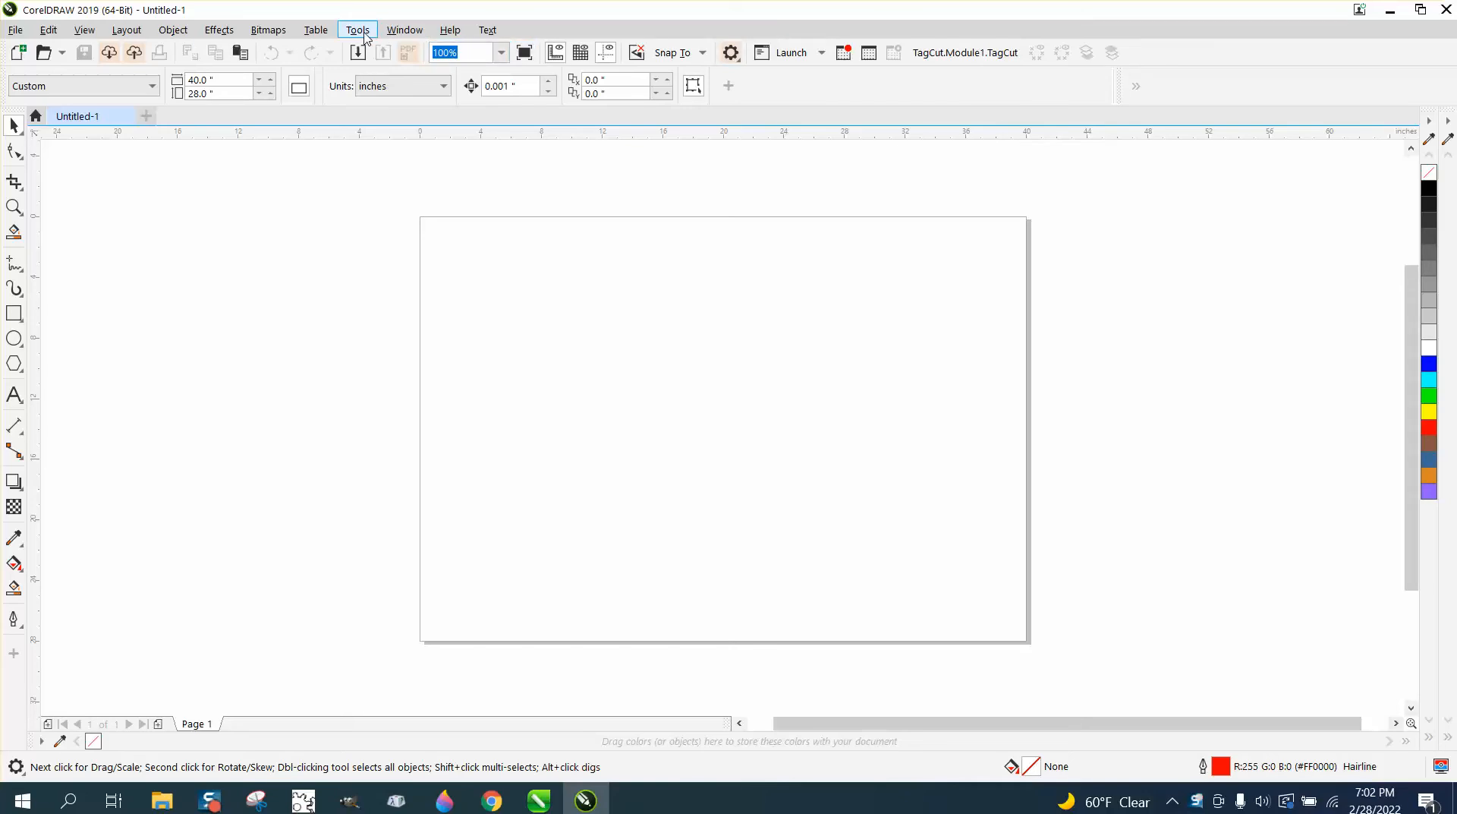
left_click(358, 31)
mouse_move(368, 52)
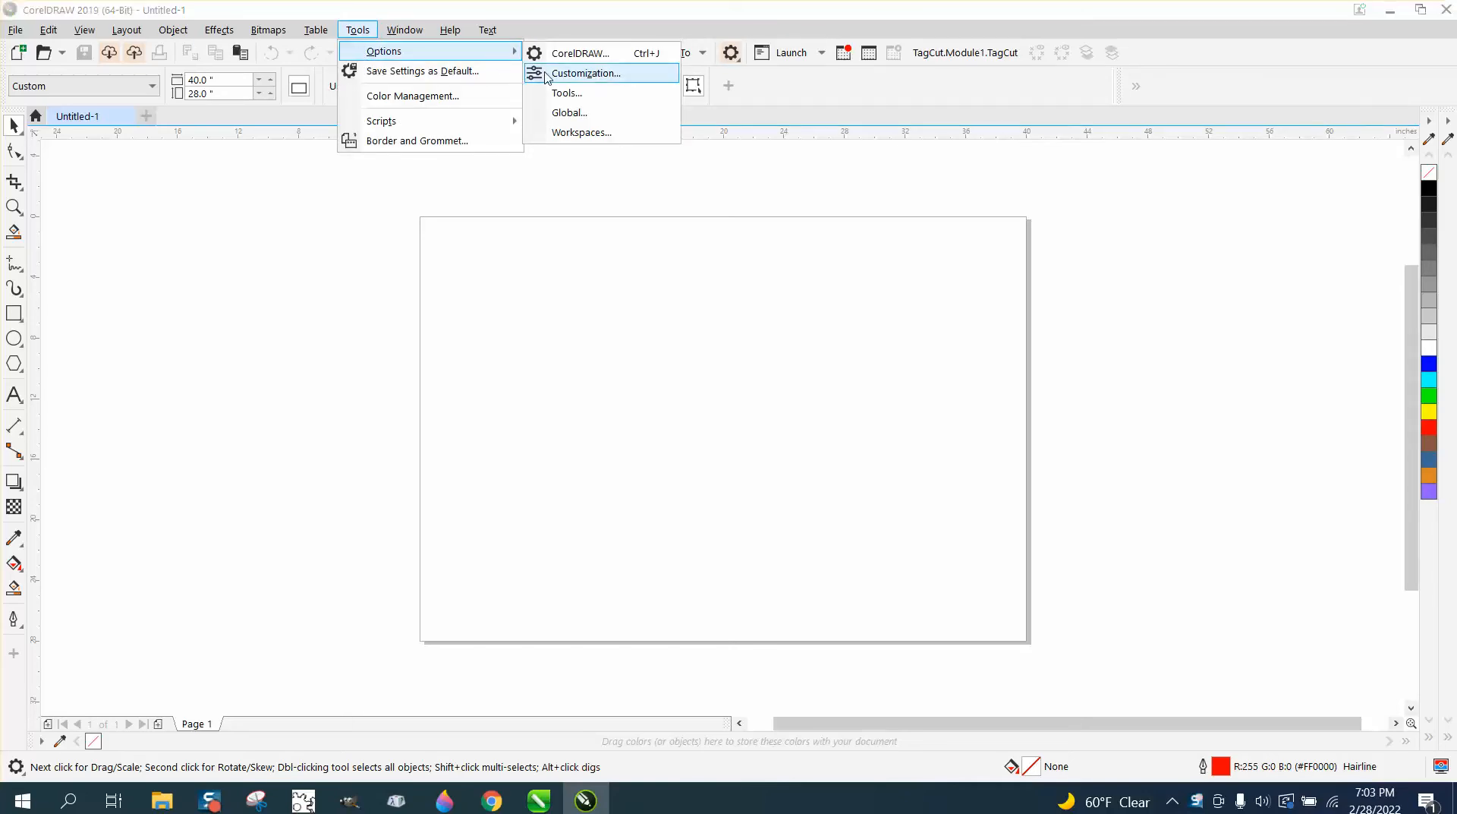
left_click(551, 76)
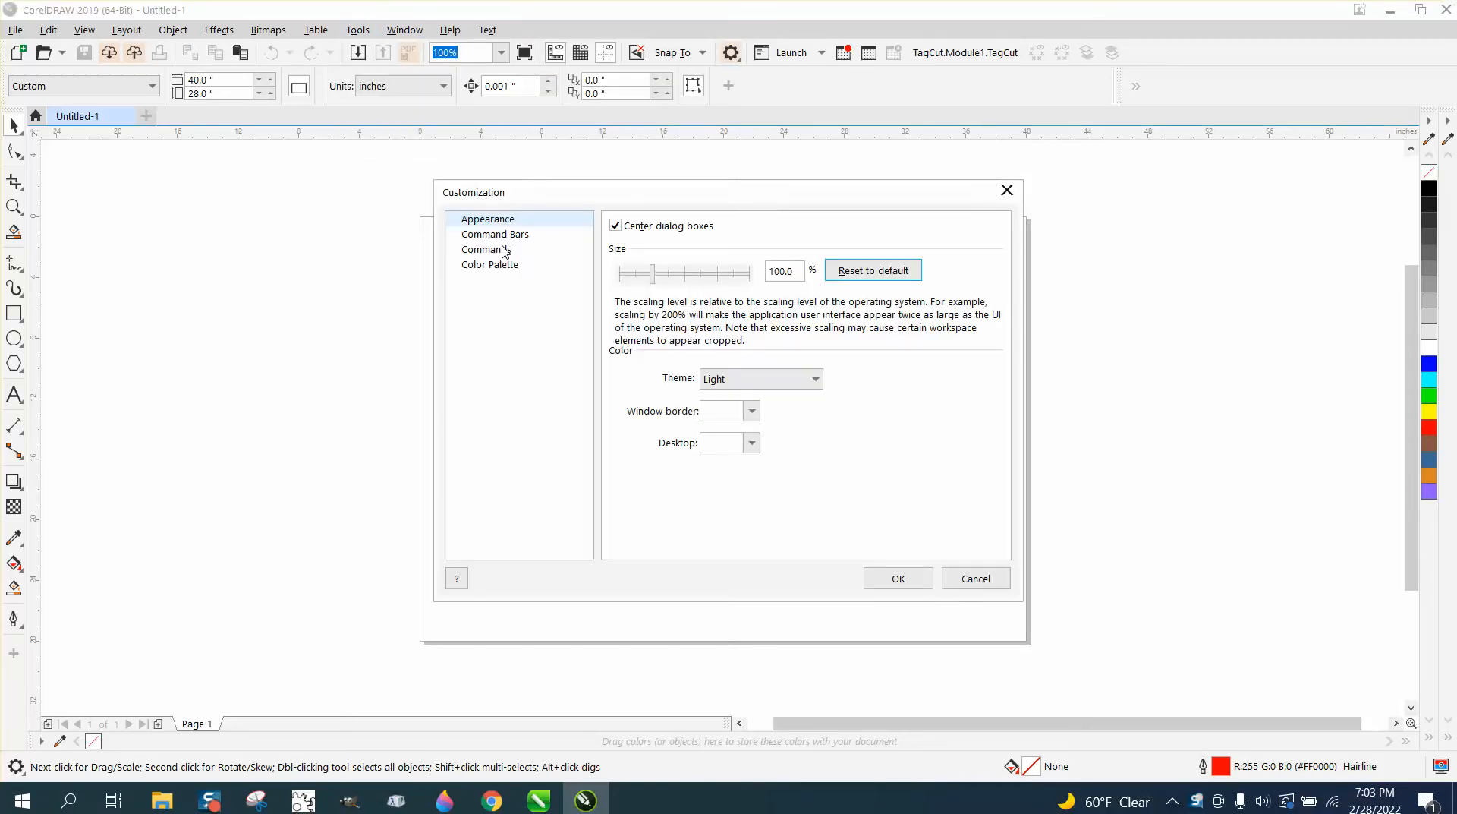
left_click(502, 249)
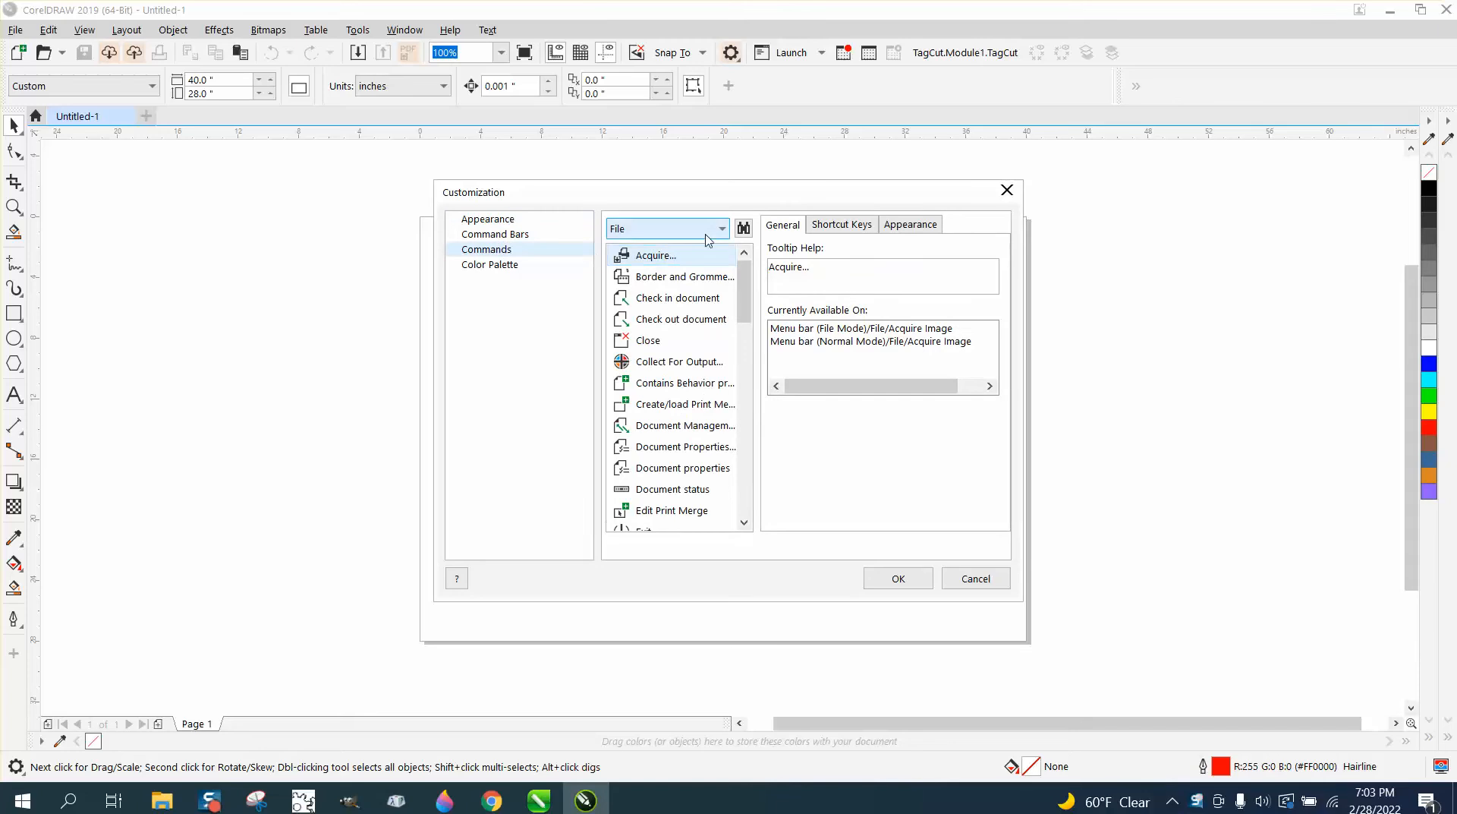
left_click(722, 228)
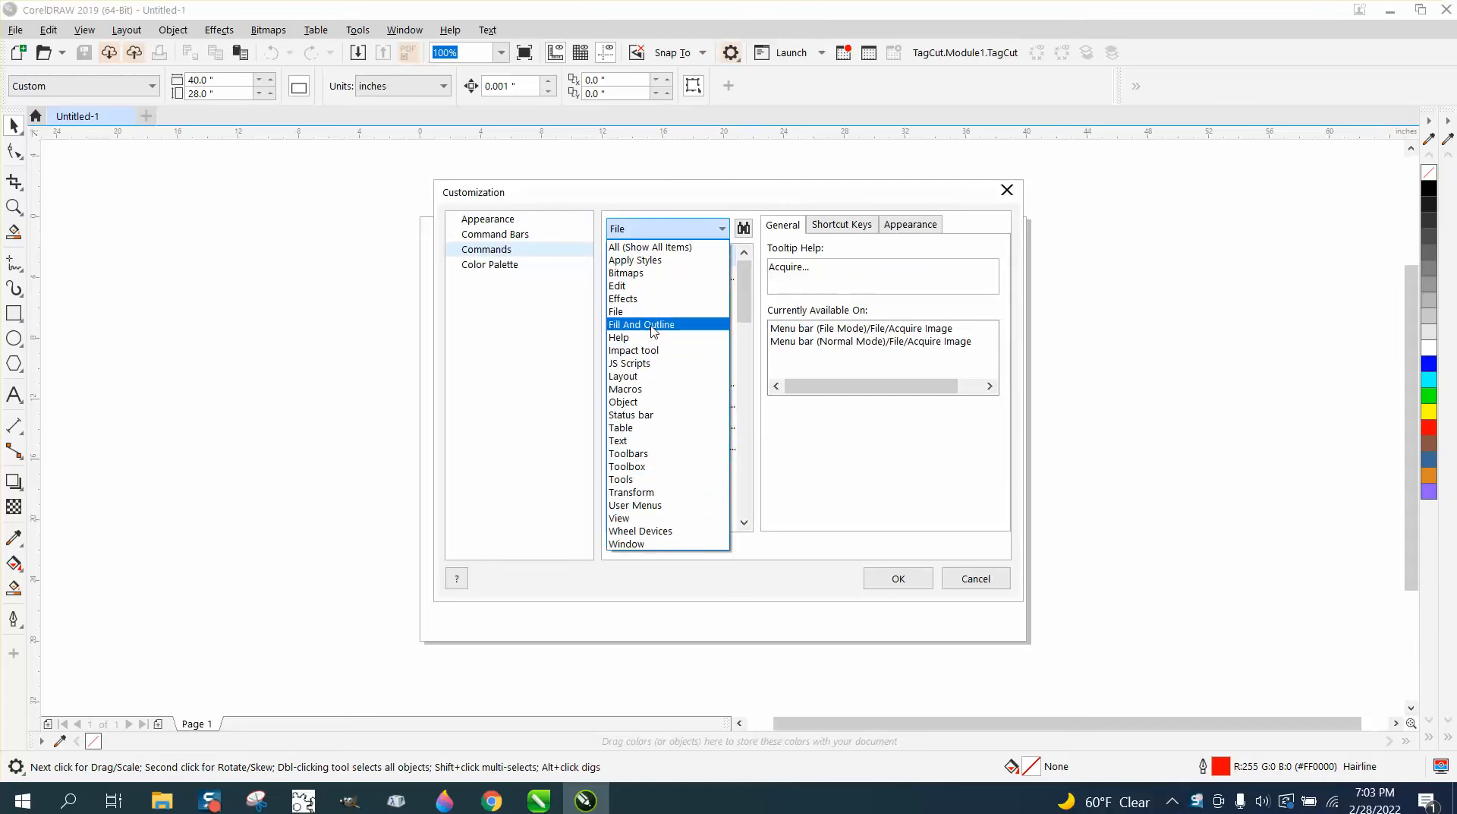
left_click(635, 389)
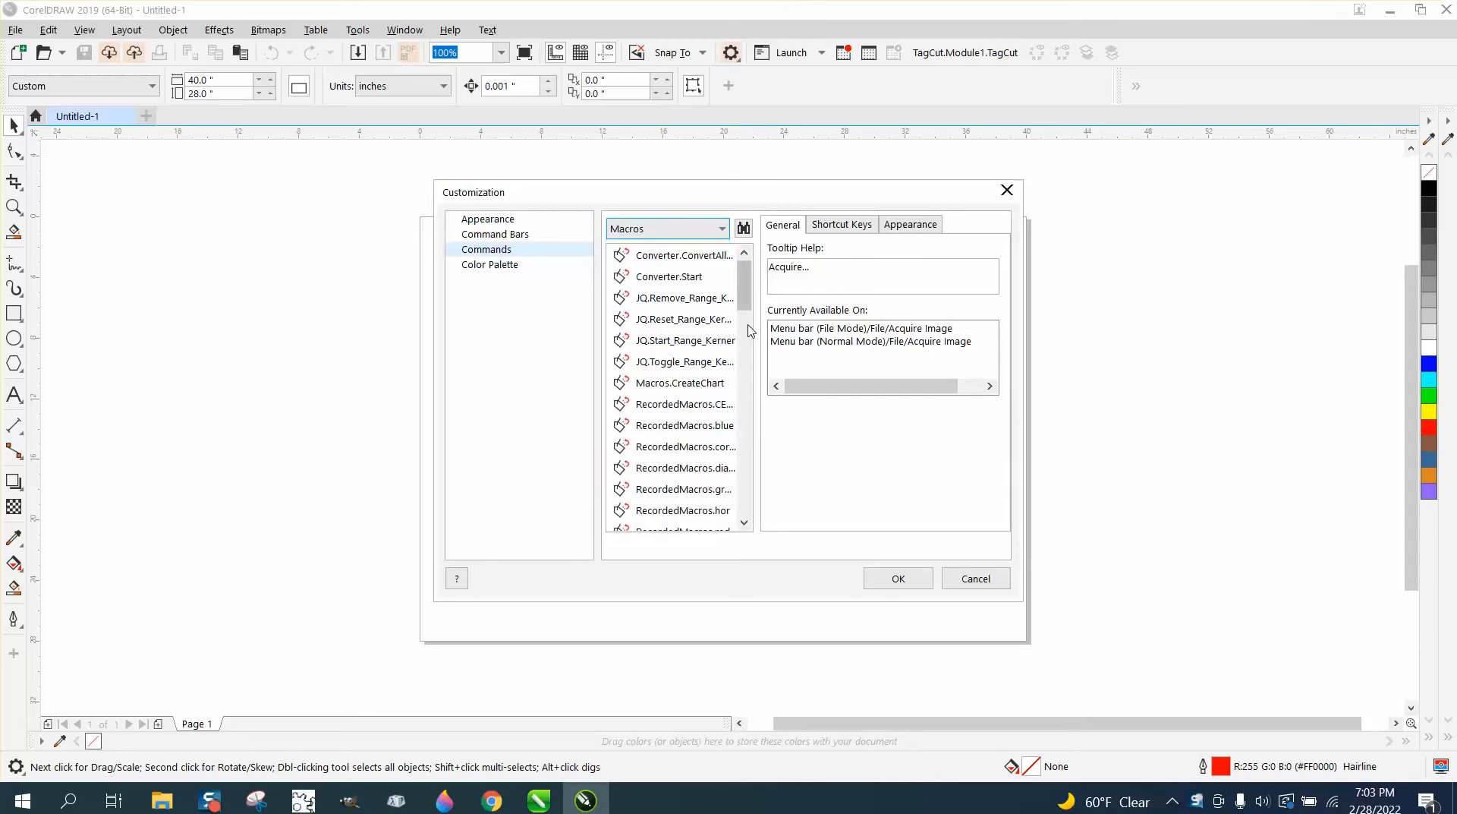
Add the eCut.eCut6_MainPanel macro to the end of the Standard toolbar and confirm the customization
left_click_drag(745, 297, 746, 510)
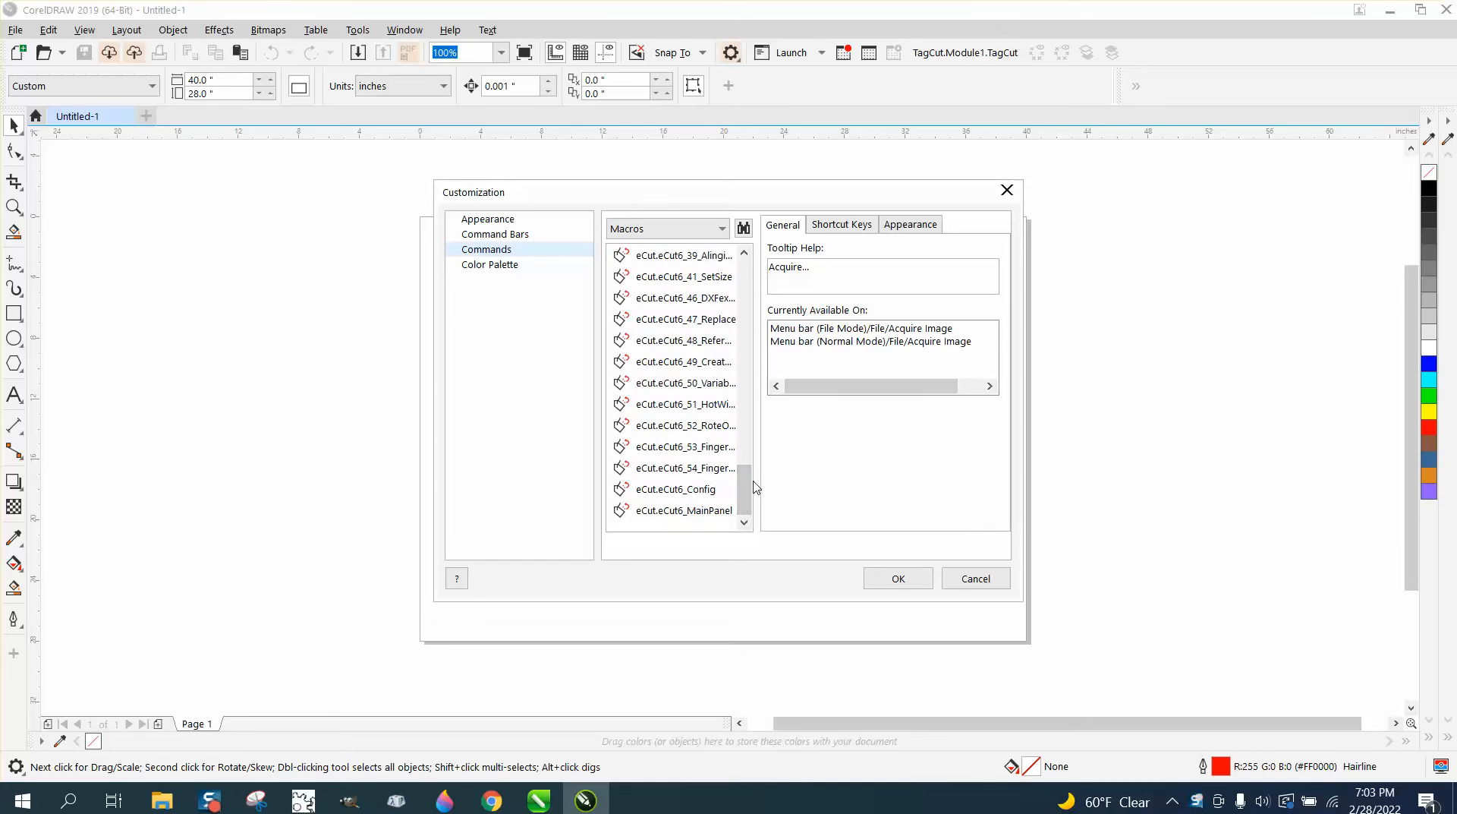
left_click(722, 513)
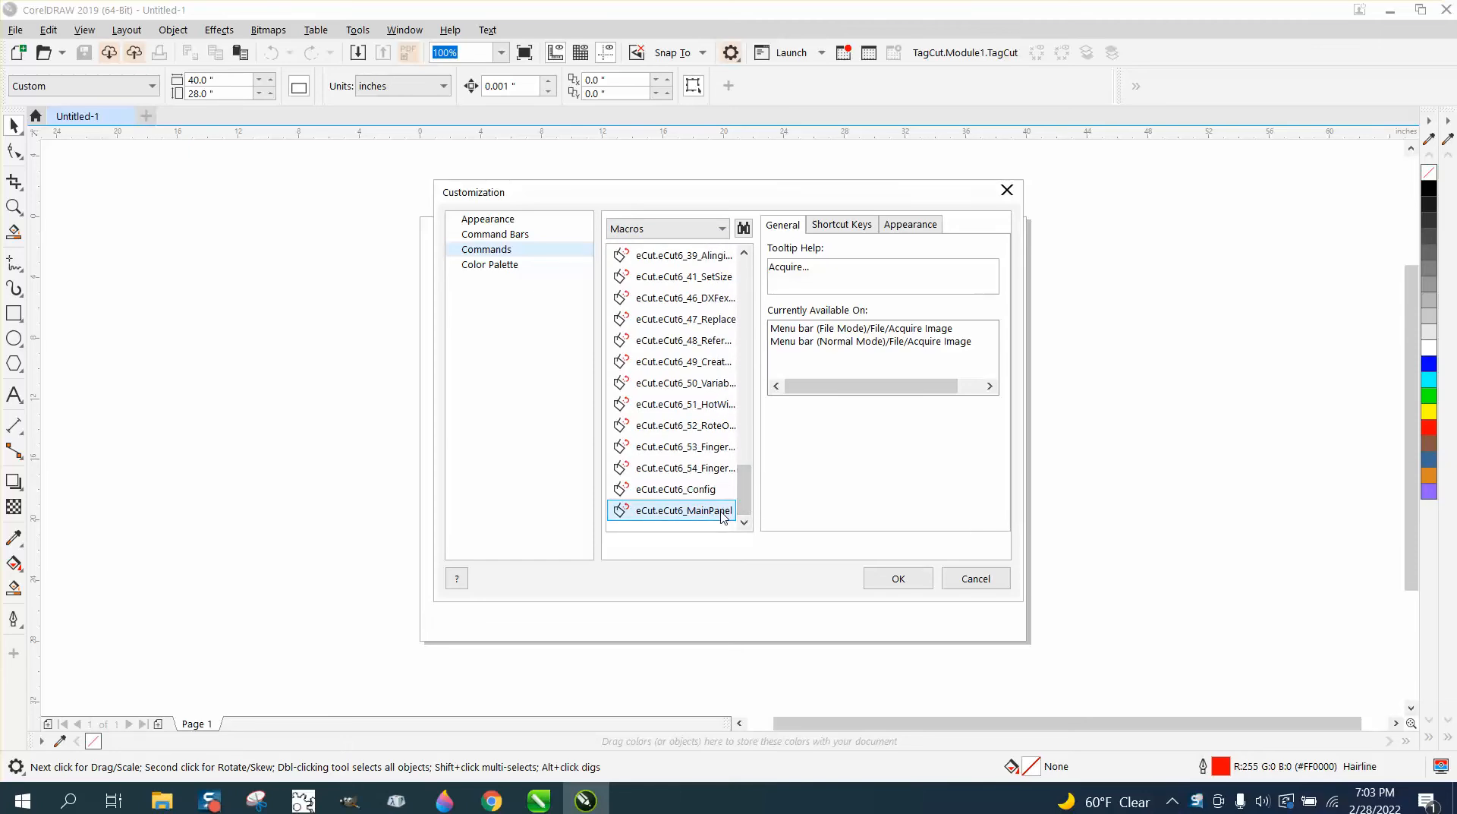
left_click_drag(722, 516, 1138, 54)
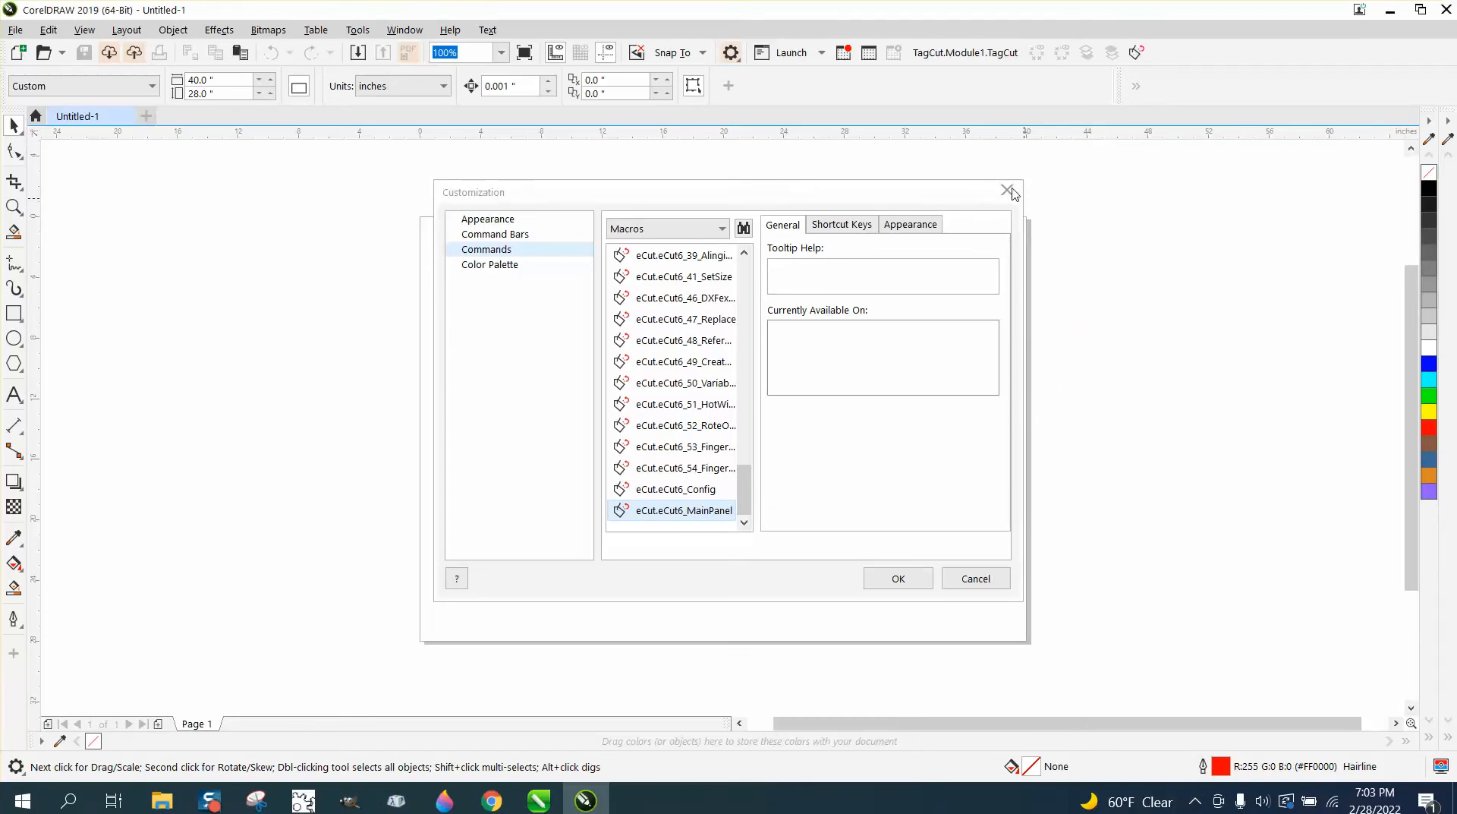
left_click(907, 581)
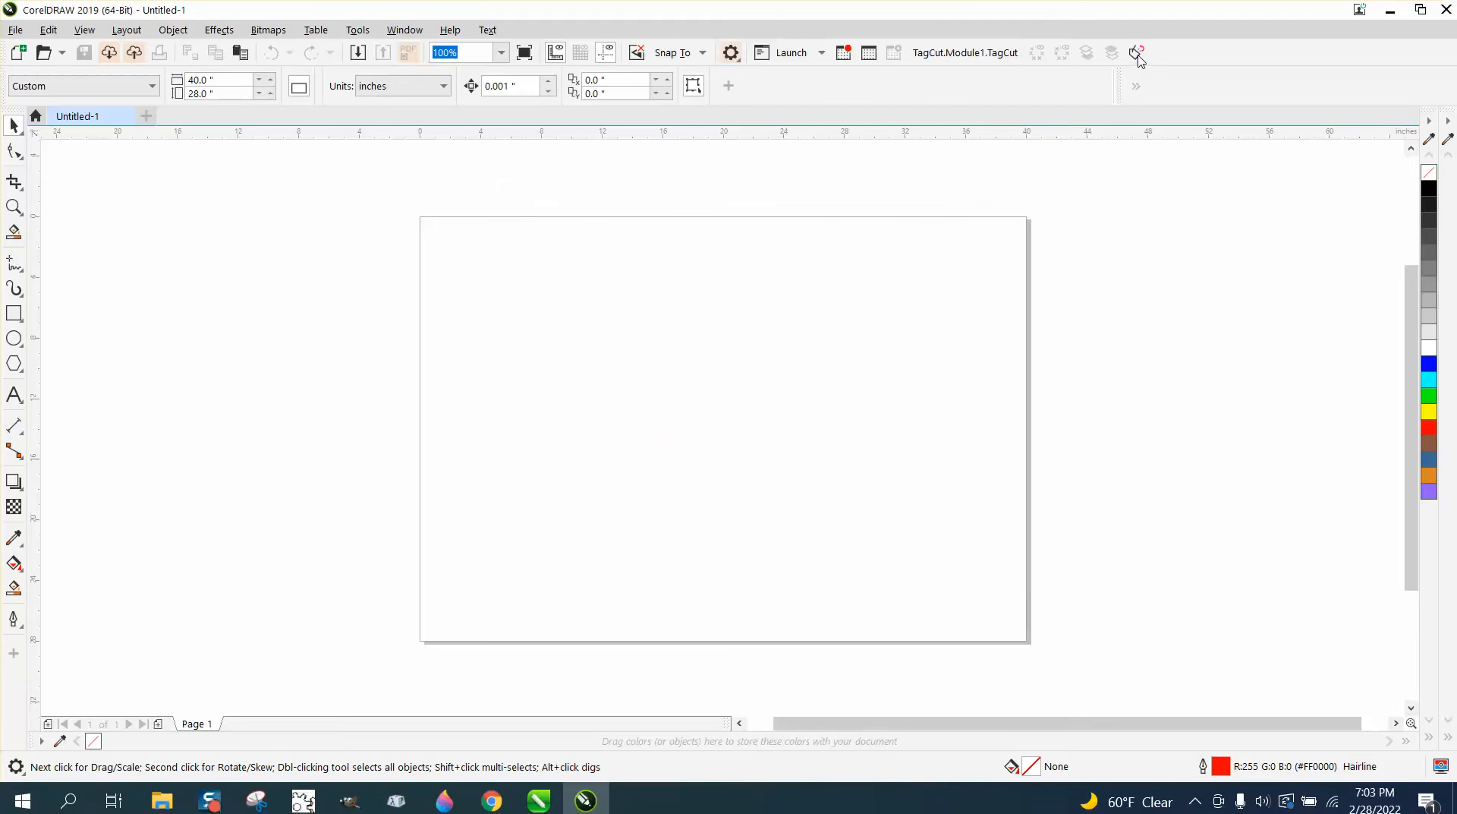
Test the new eCut macro shortcut by opening and closing the eCut 6 panel twice
left_click(1137, 53)
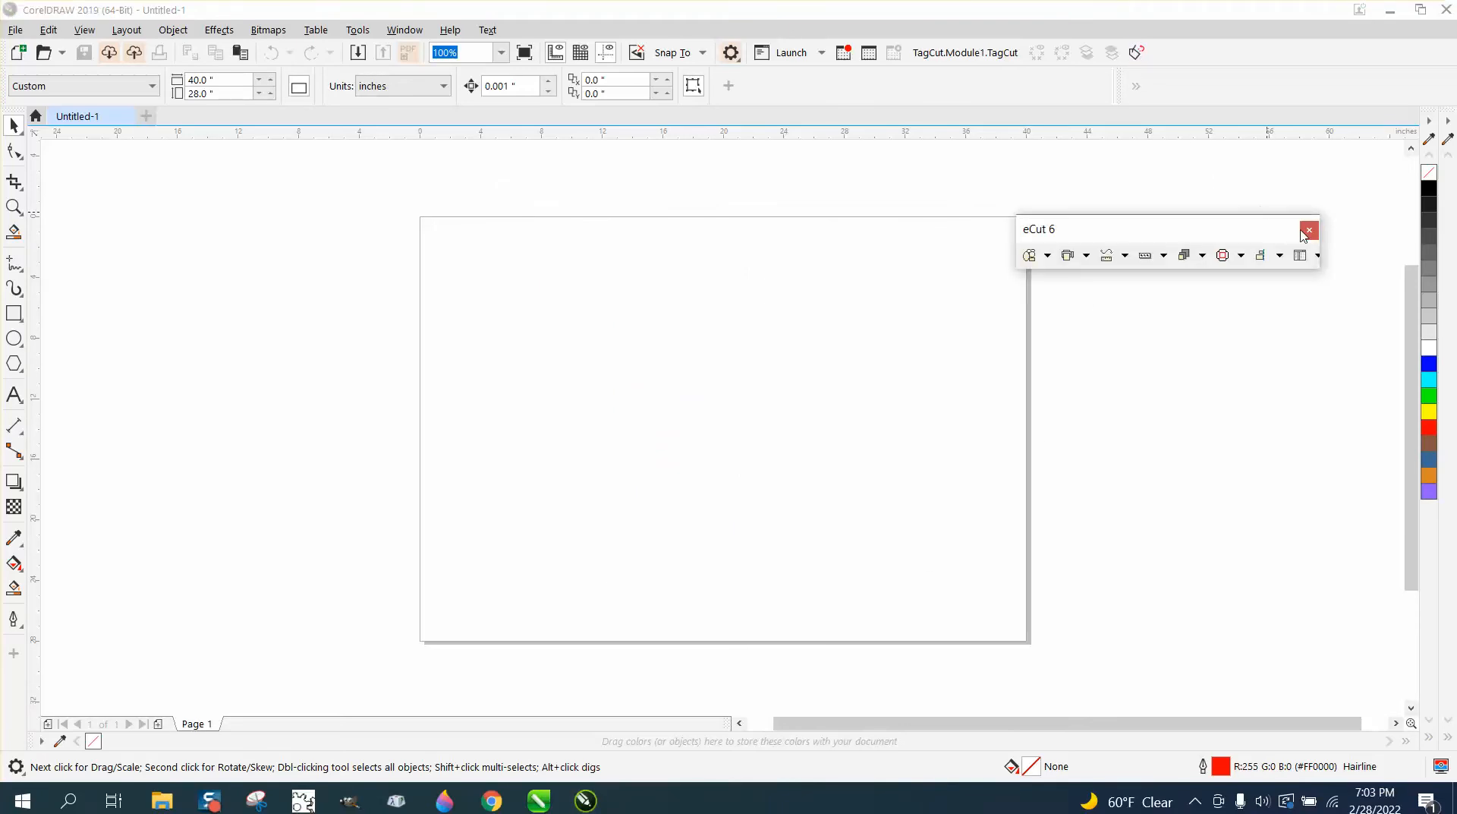
left_click(1309, 230)
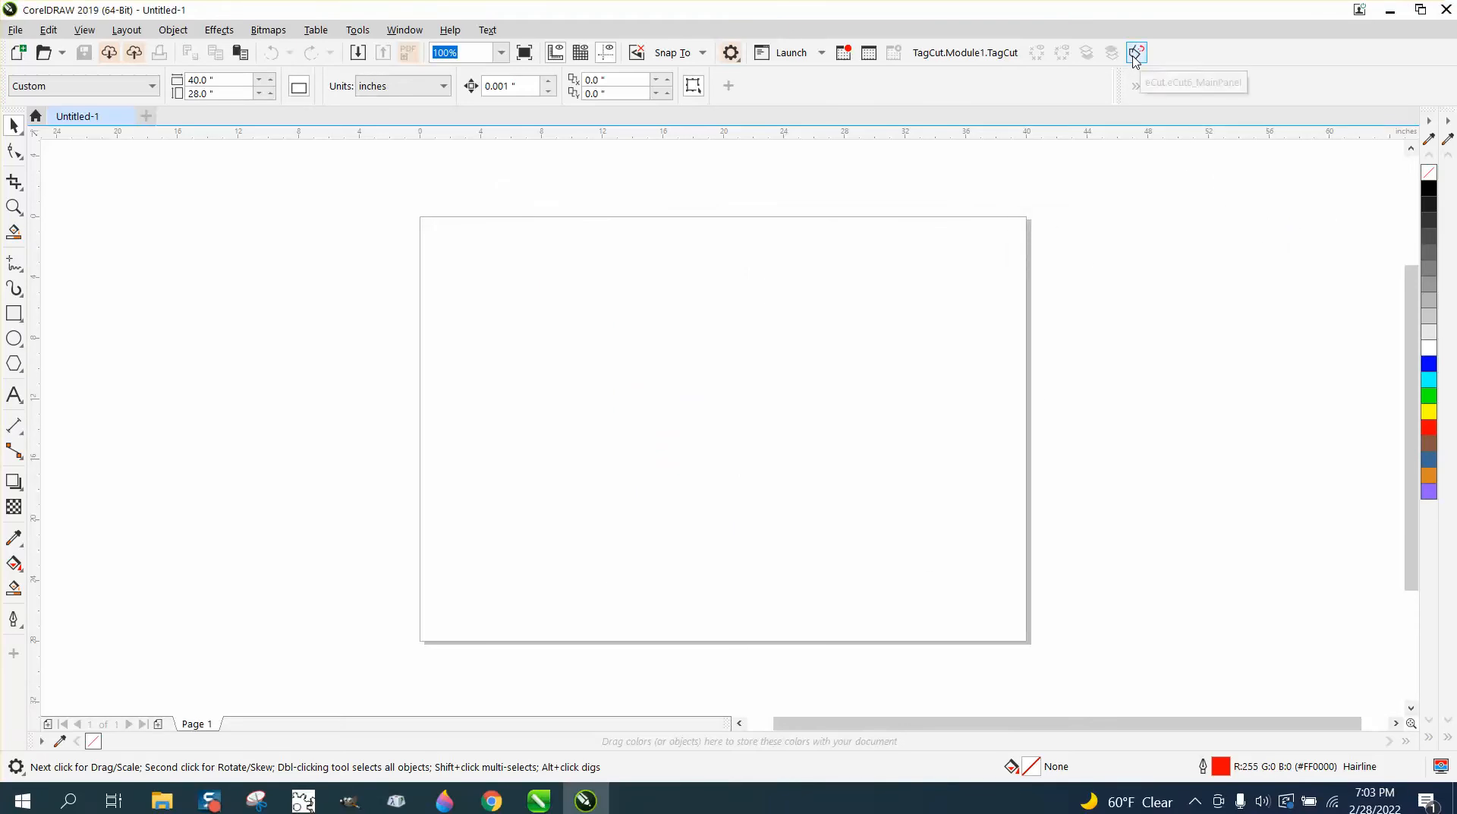
left_click(1135, 53)
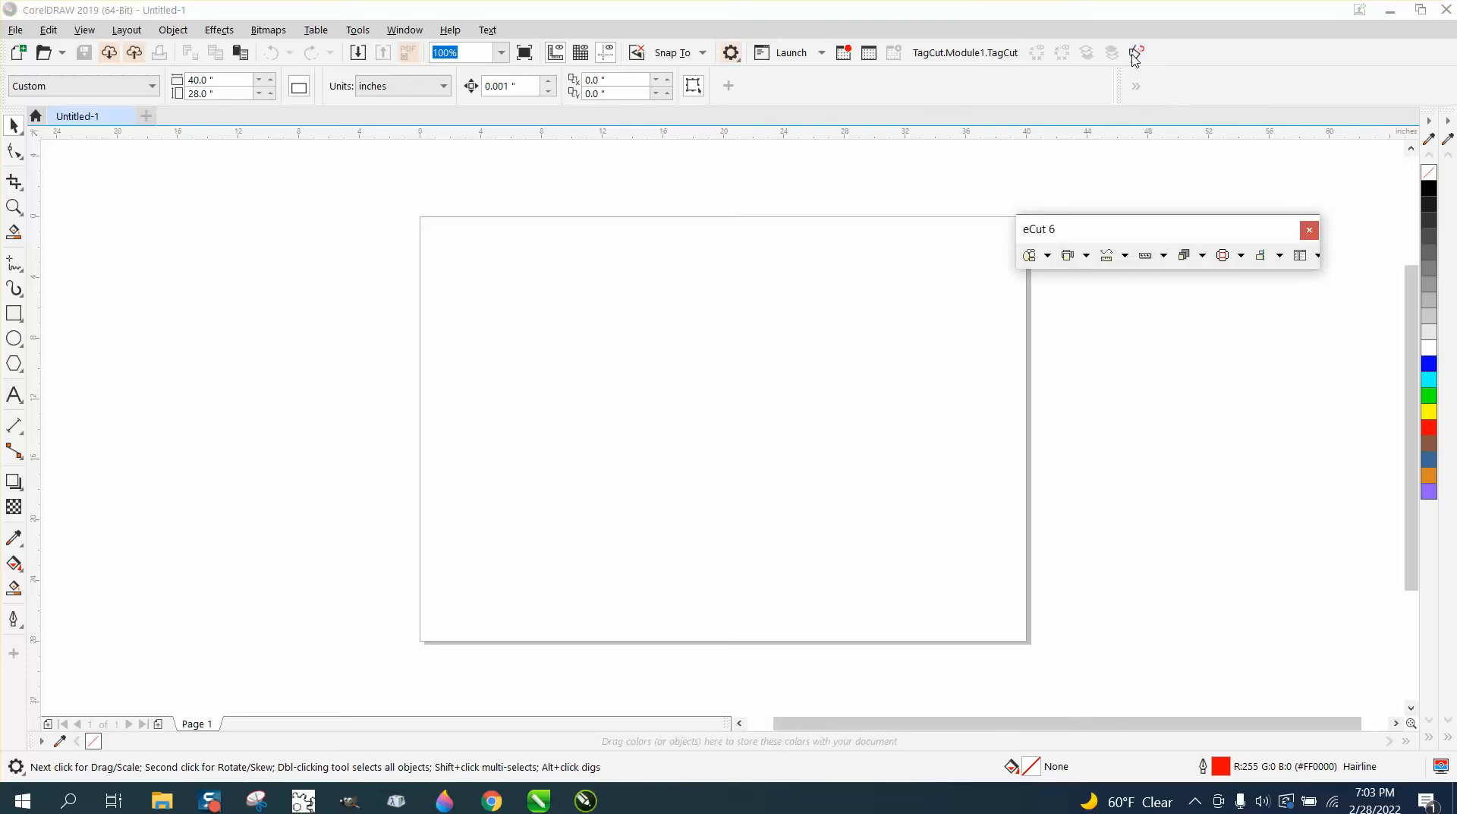
left_click(1309, 230)
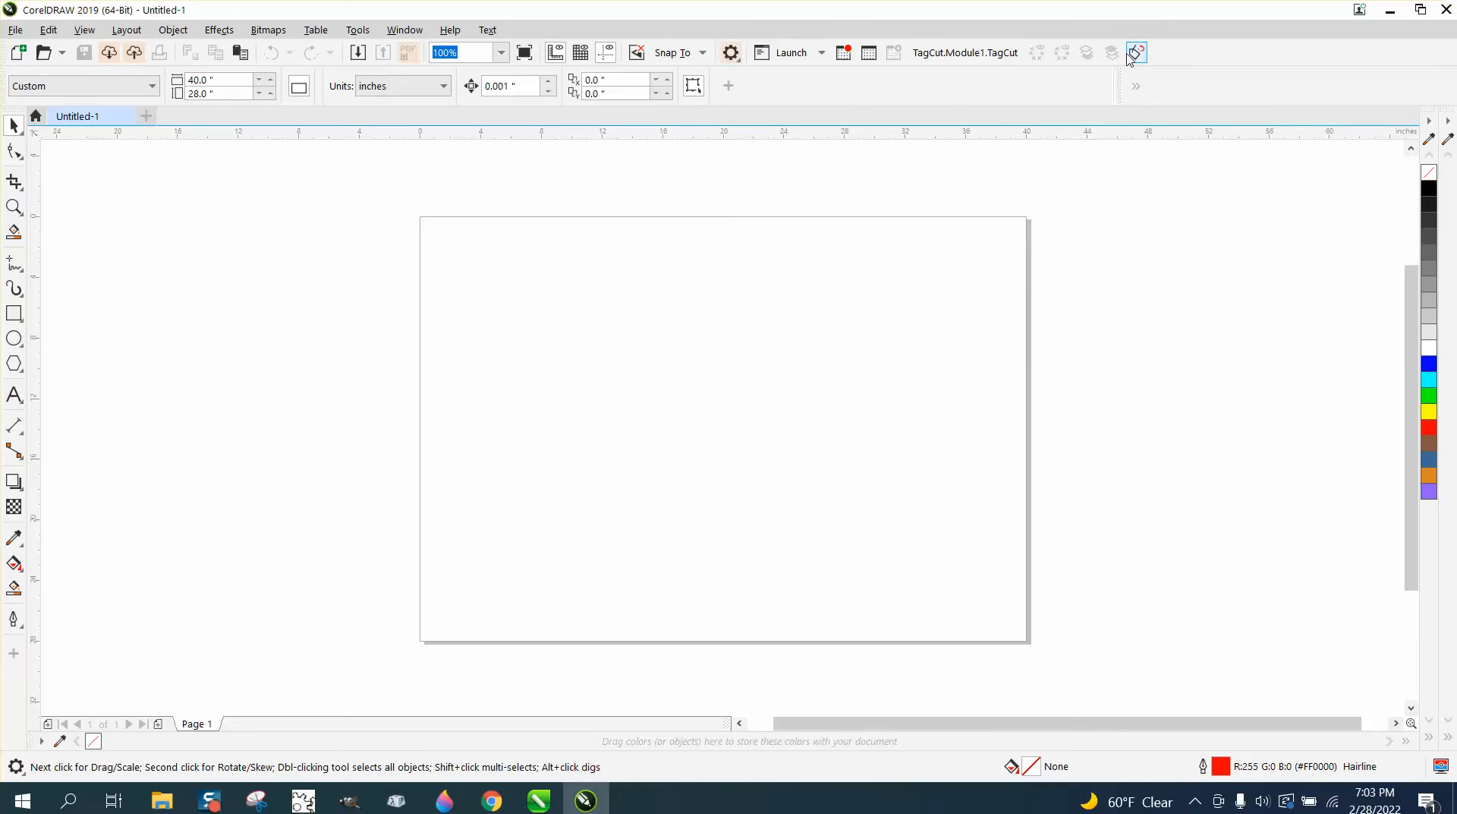
Review the caption and image settings in the eCut toolbar item's properties, leaving them without changes
right_click(1133, 58)
mouse_move(1167, 70)
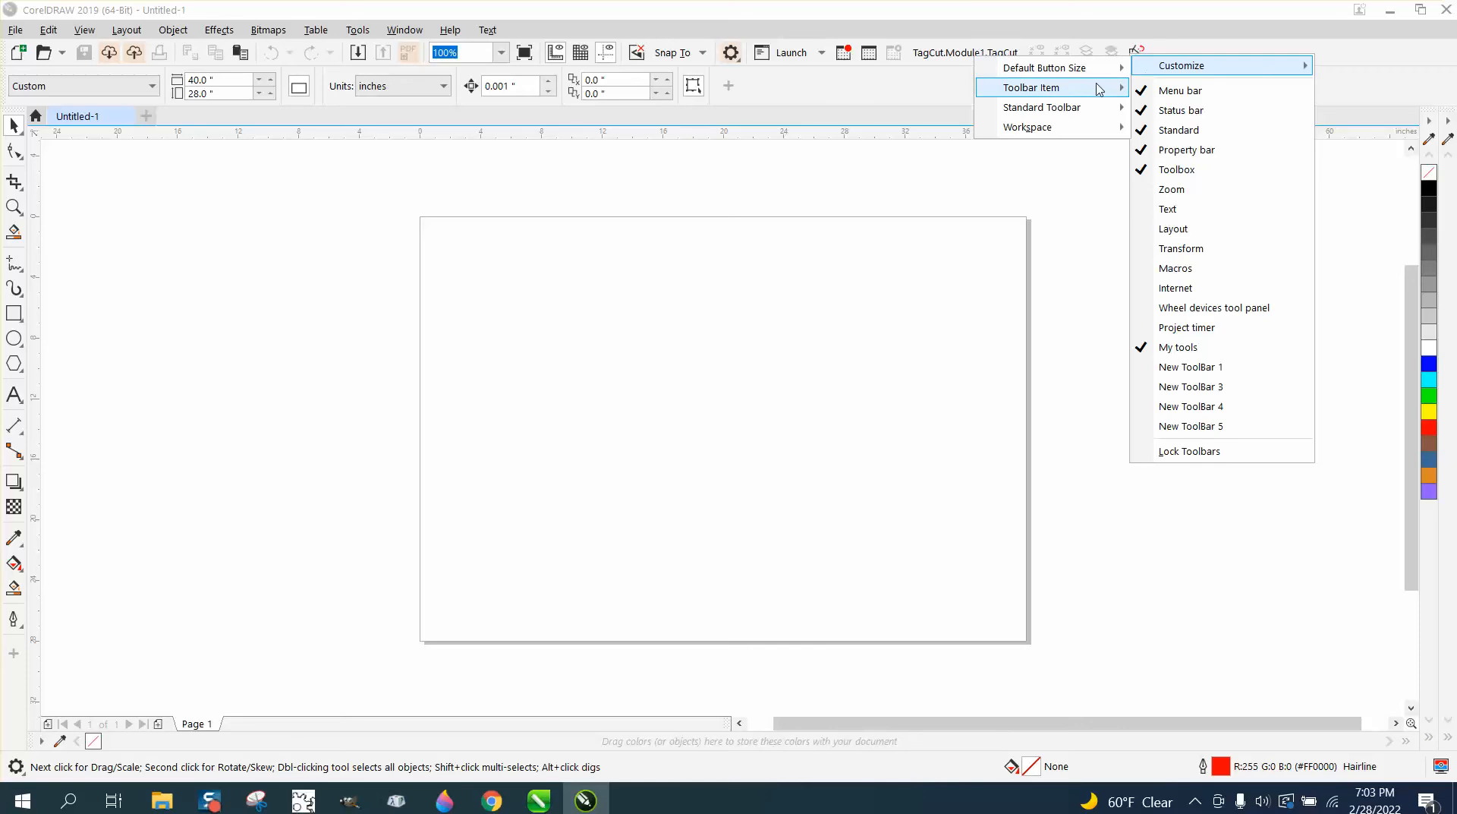
mouse_move(1093, 90)
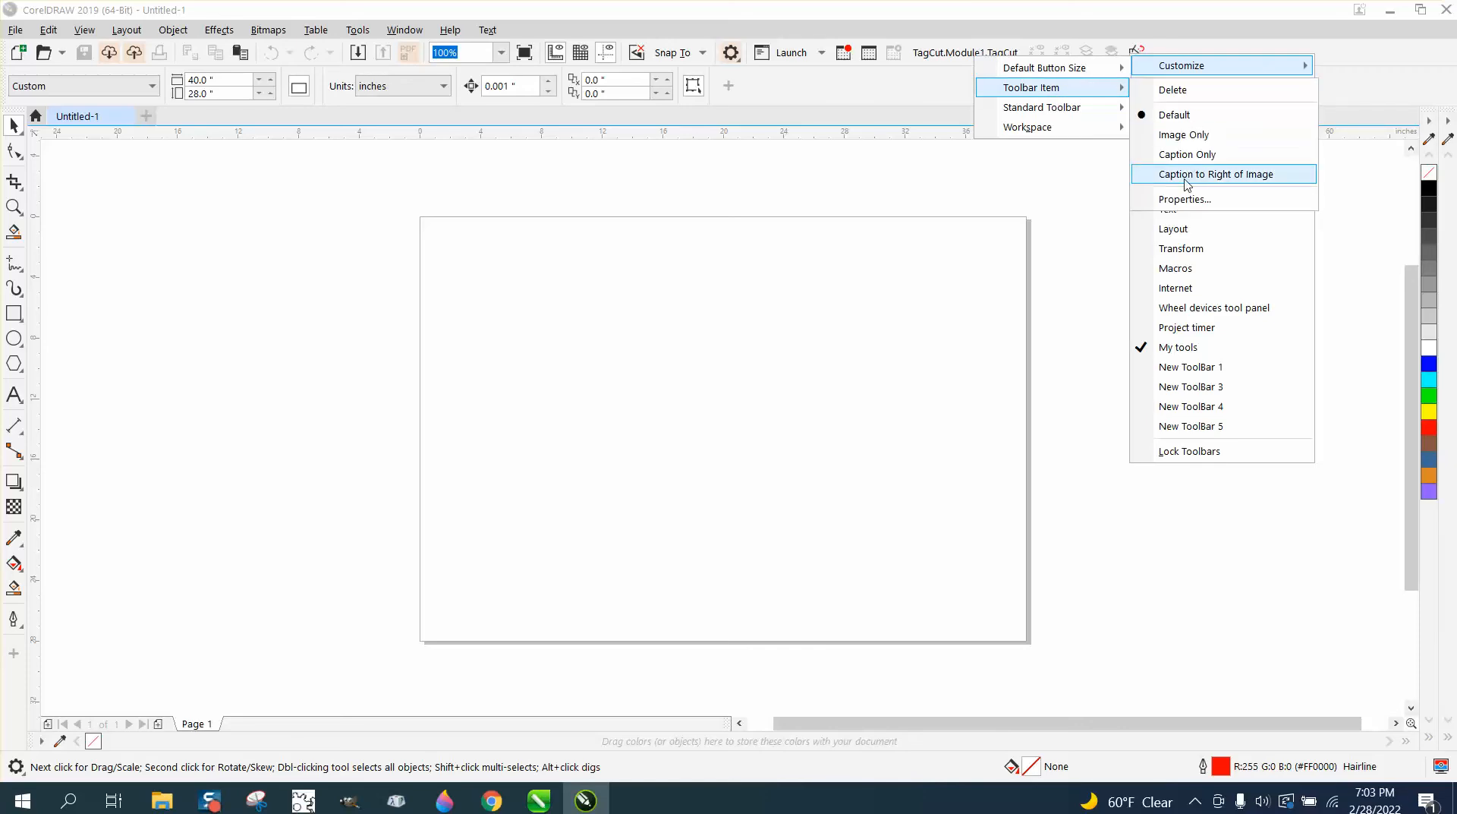
left_click(1183, 199)
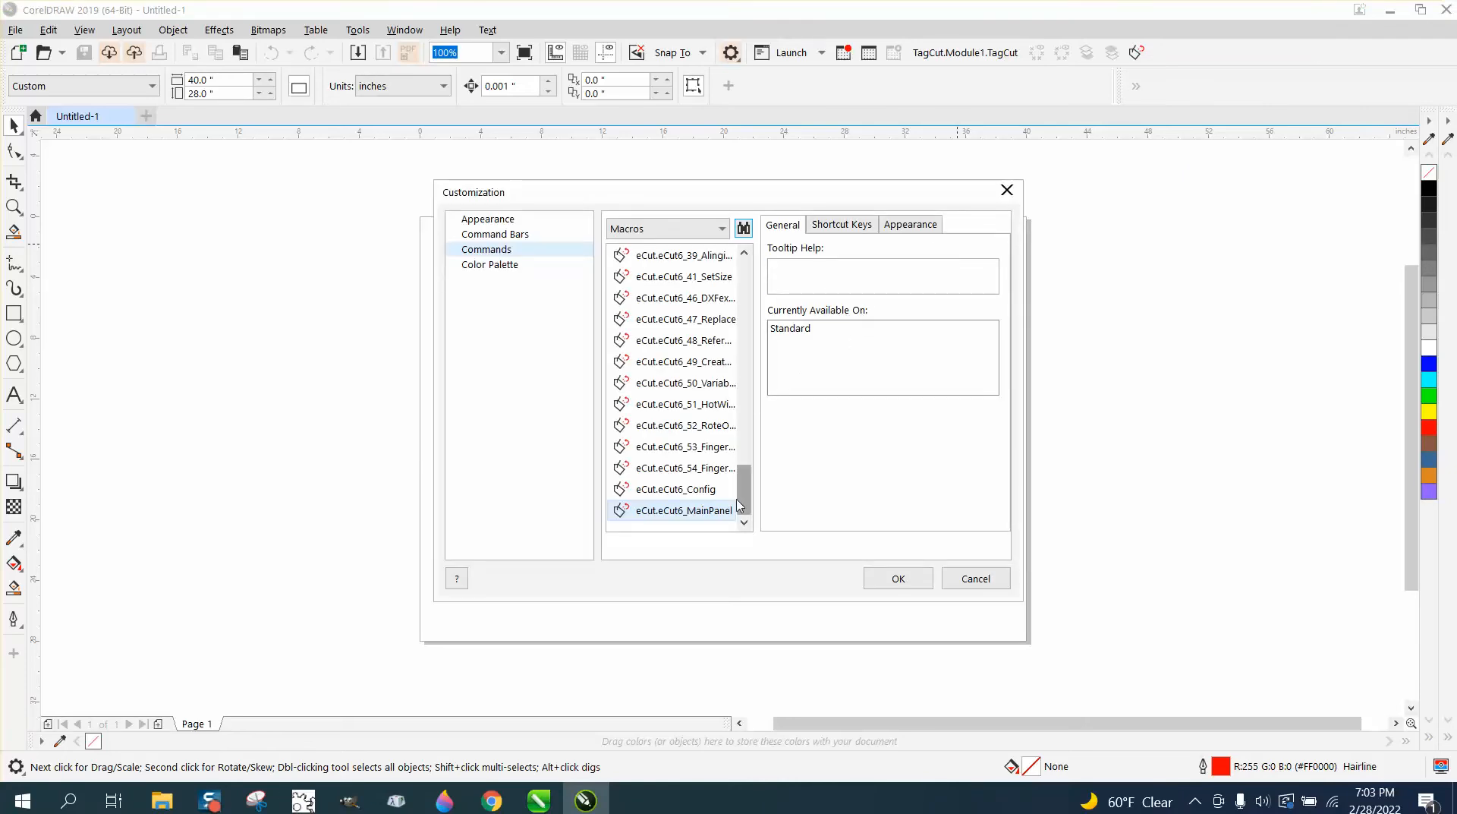
left_click(915, 228)
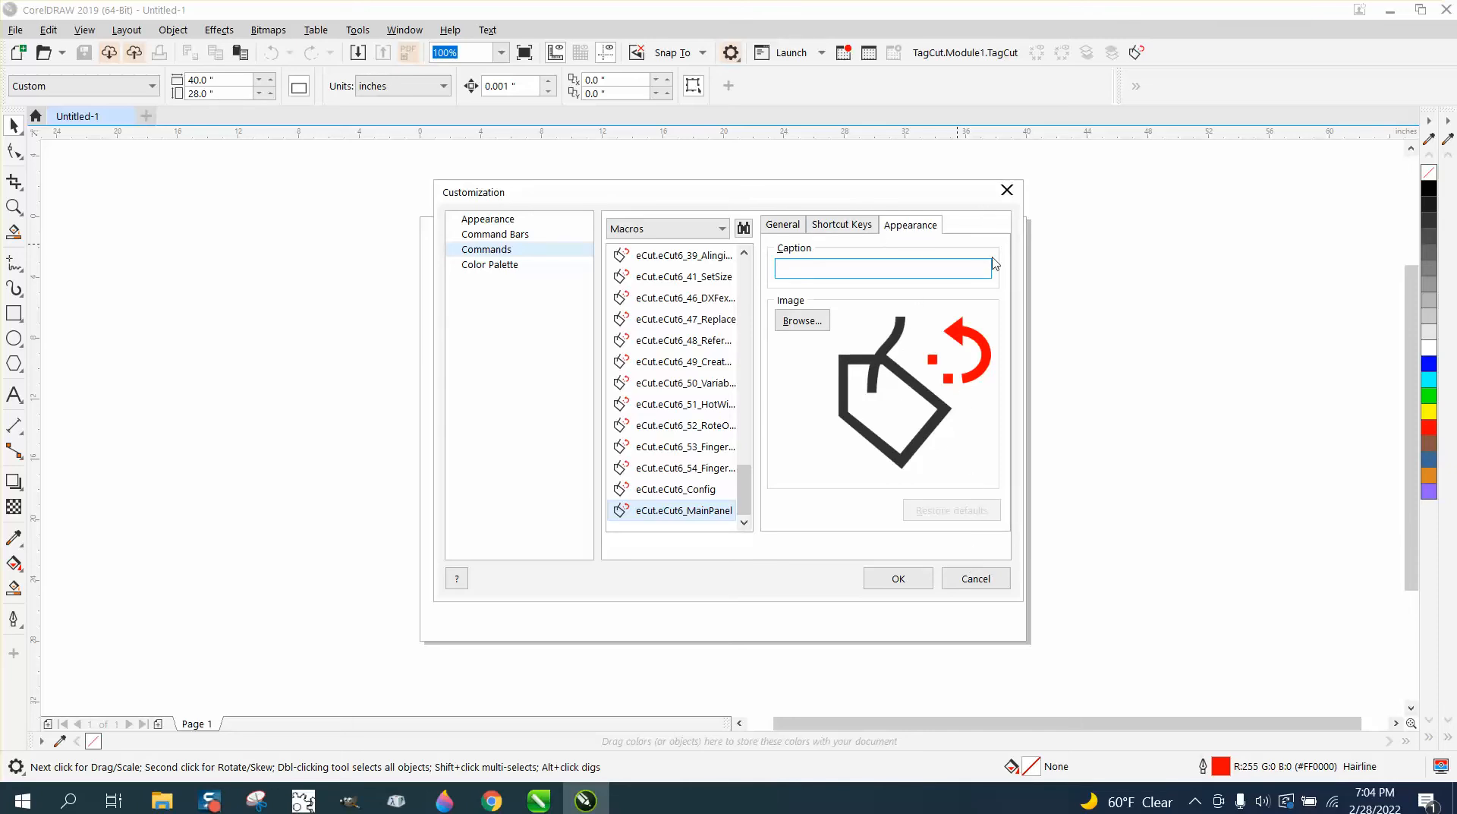
left_click(976, 579)
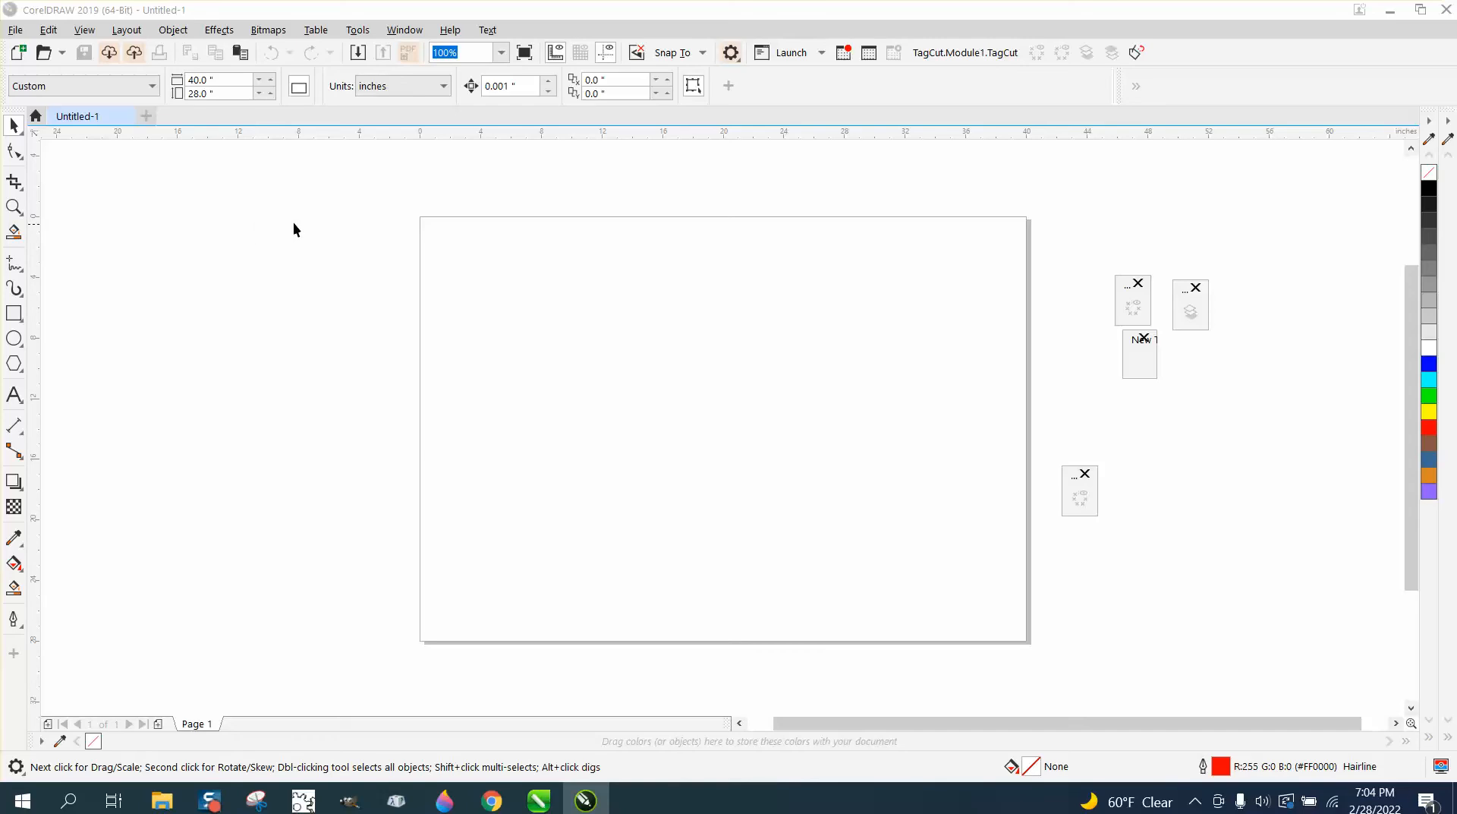
Close the stray floating toolbars lying beside the drawing page
left_click(1138, 283)
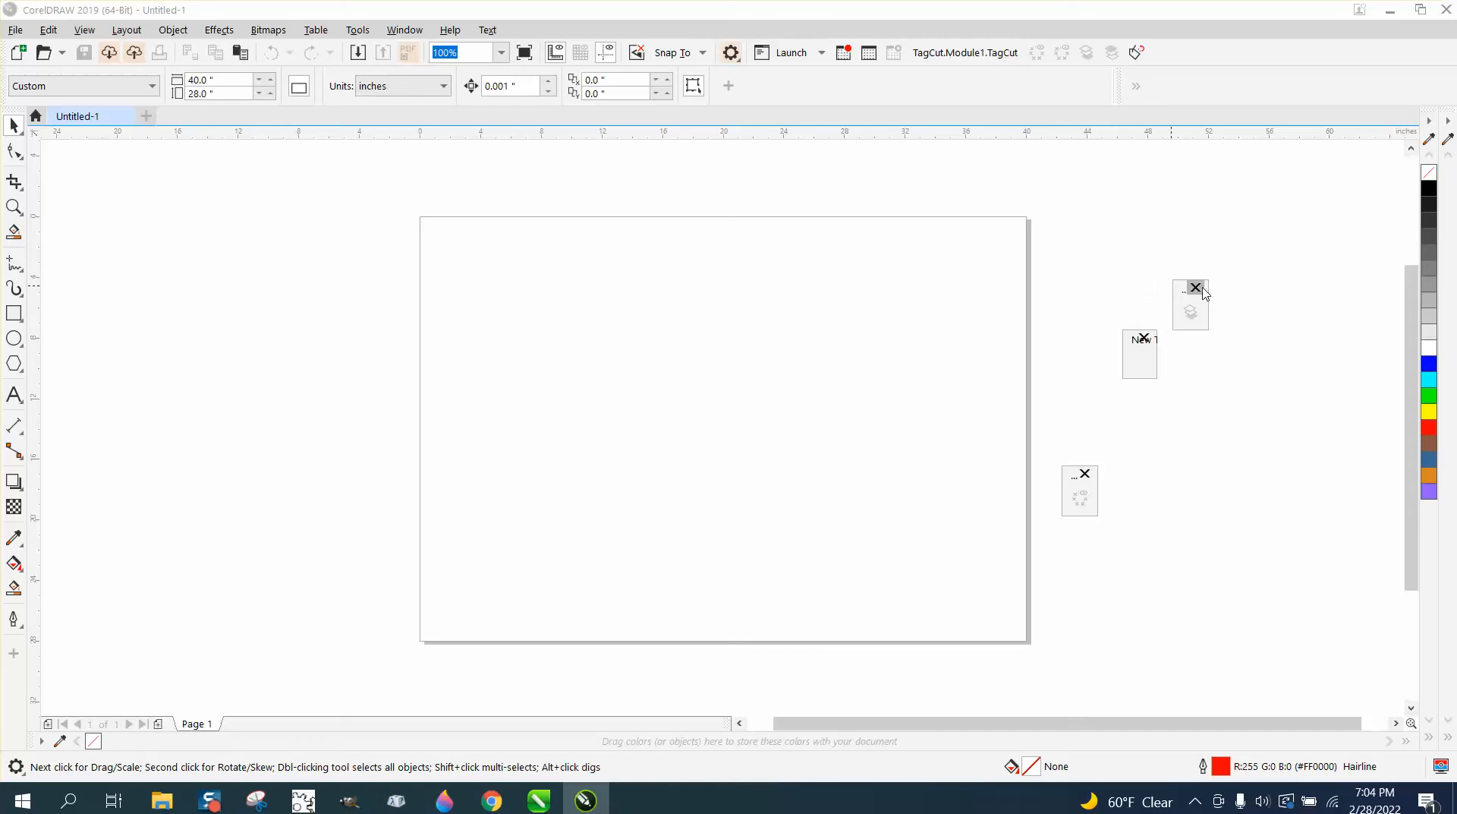
left_click(1196, 287)
left_click(1144, 338)
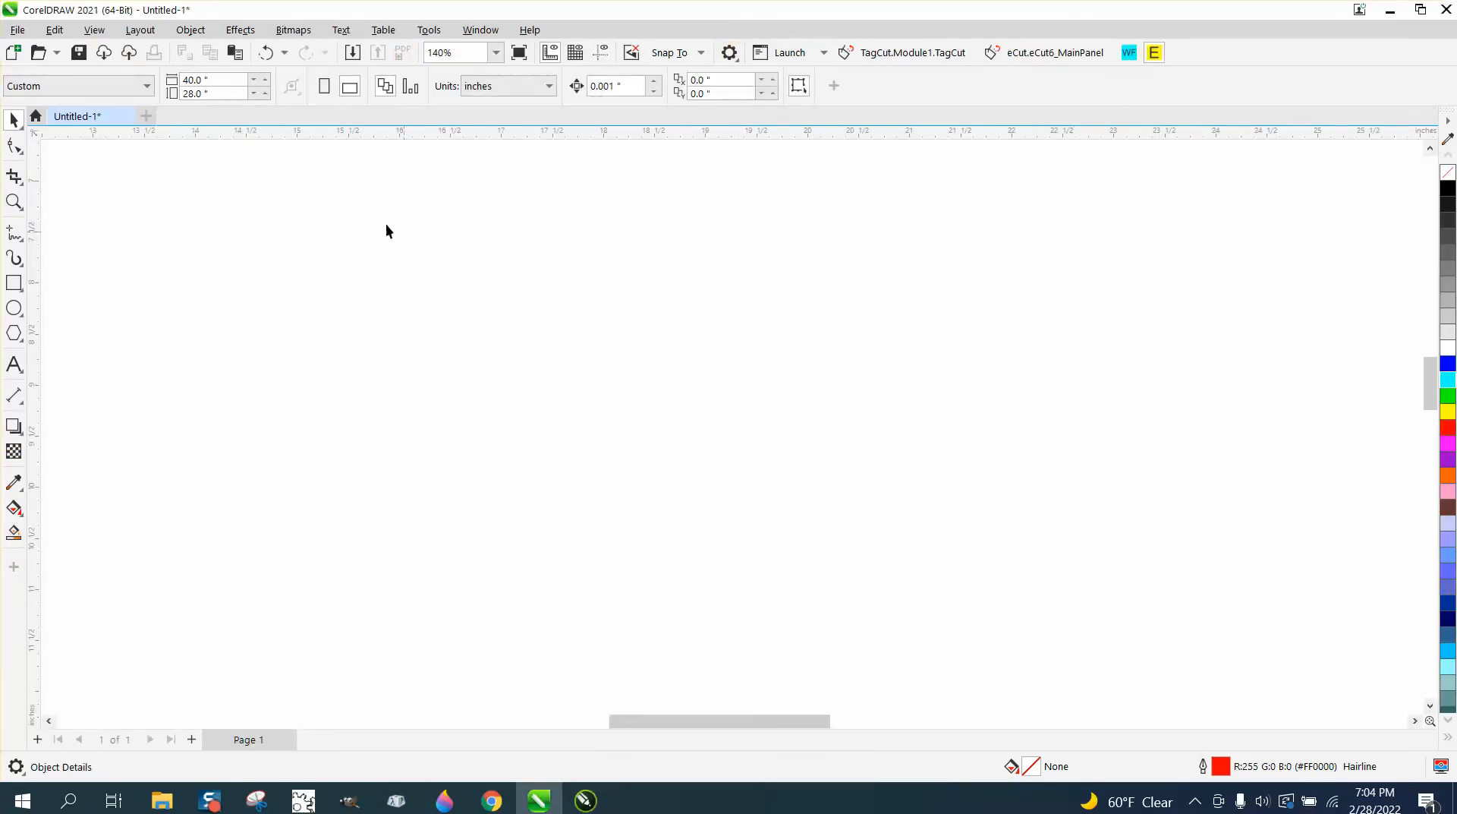
Switch back to CorelDRAW 2019, draw a small rectangle on the page and size it to 1 by 1 inch
left_click(585, 800)
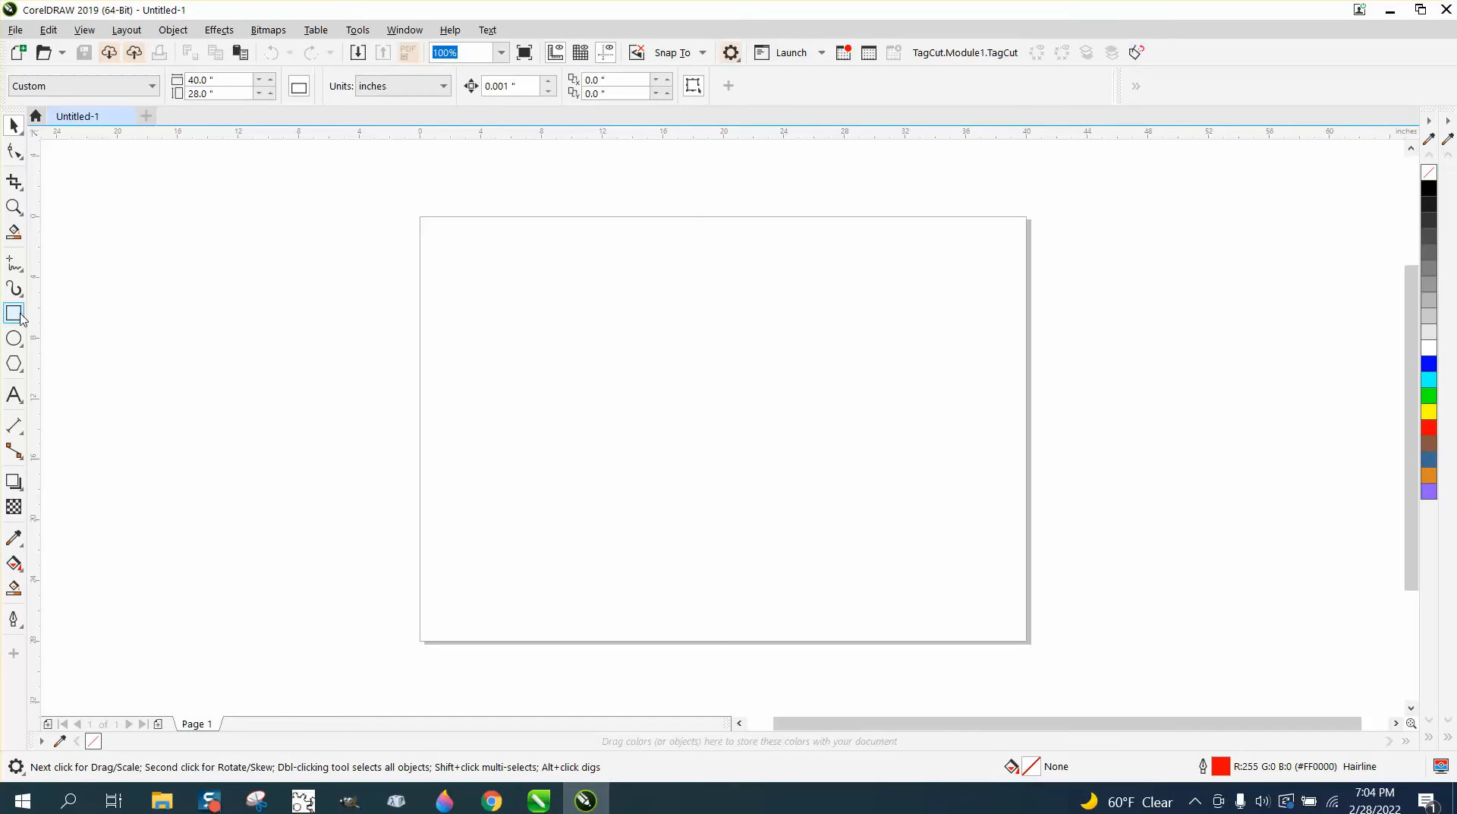
left_click(13, 313)
left_click_drag(525, 296, 561, 331)
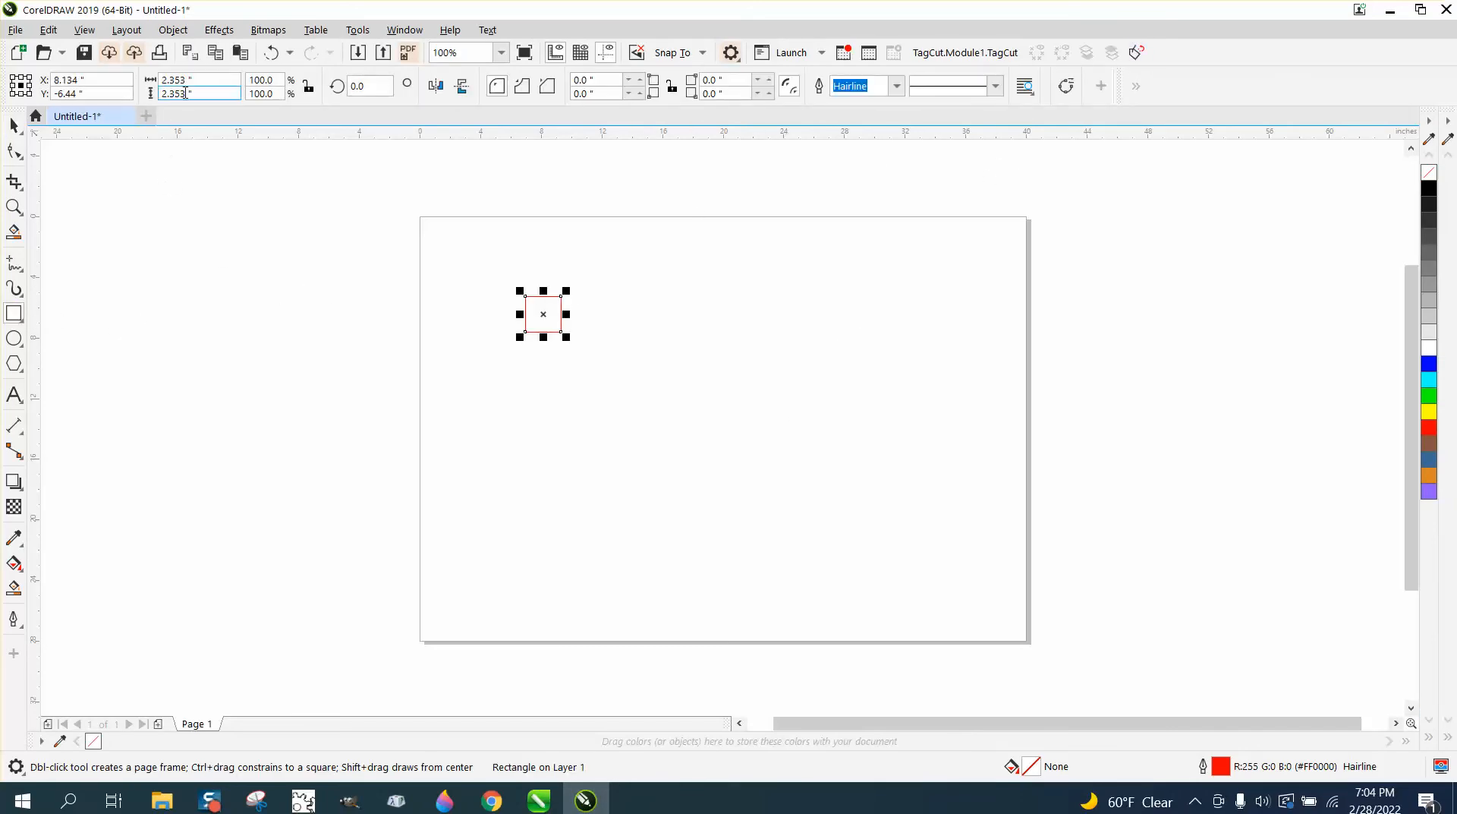
double_click(193, 79)
type("1")
key("Return")
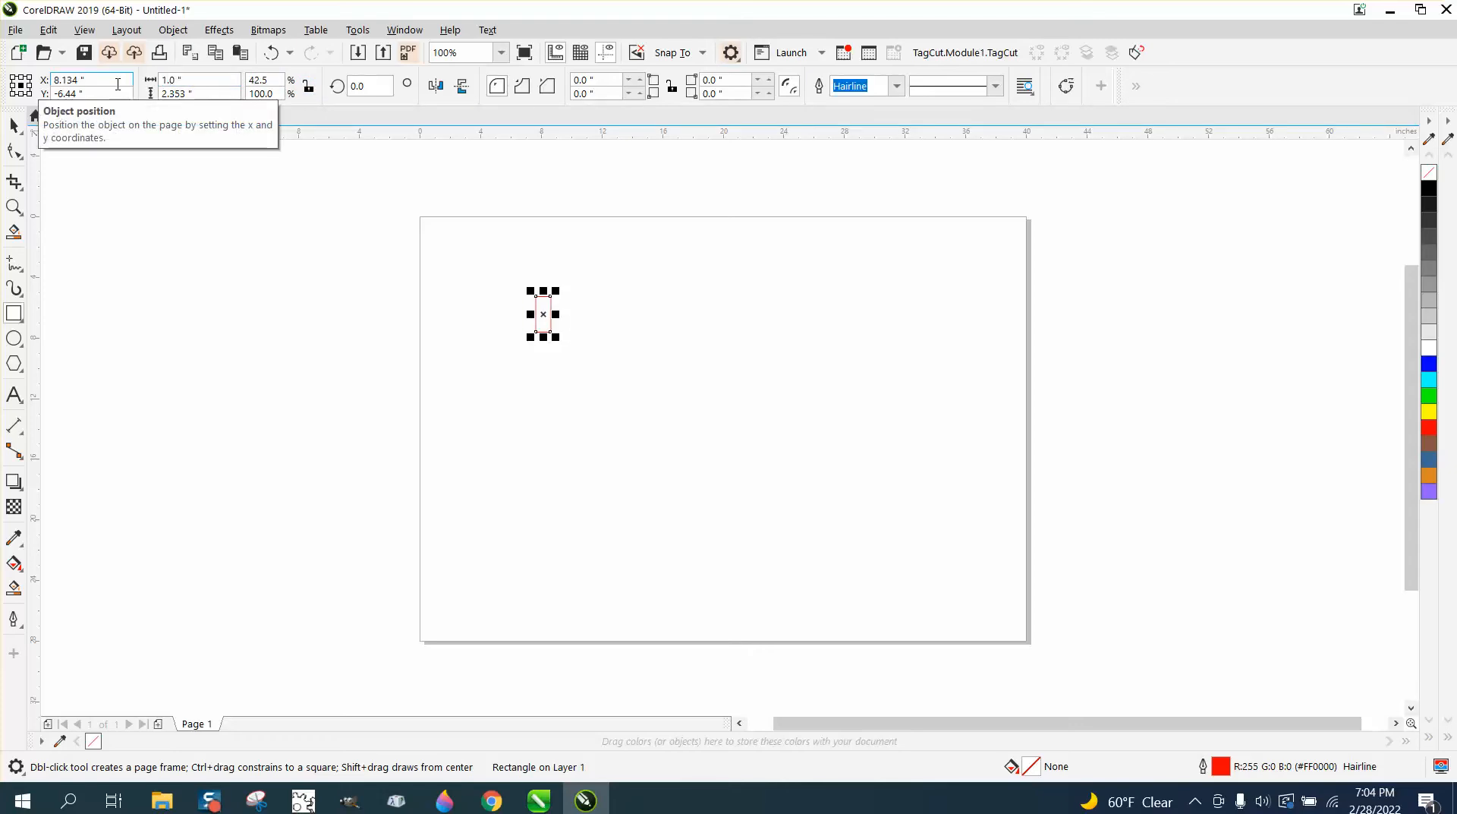
key("Tab")
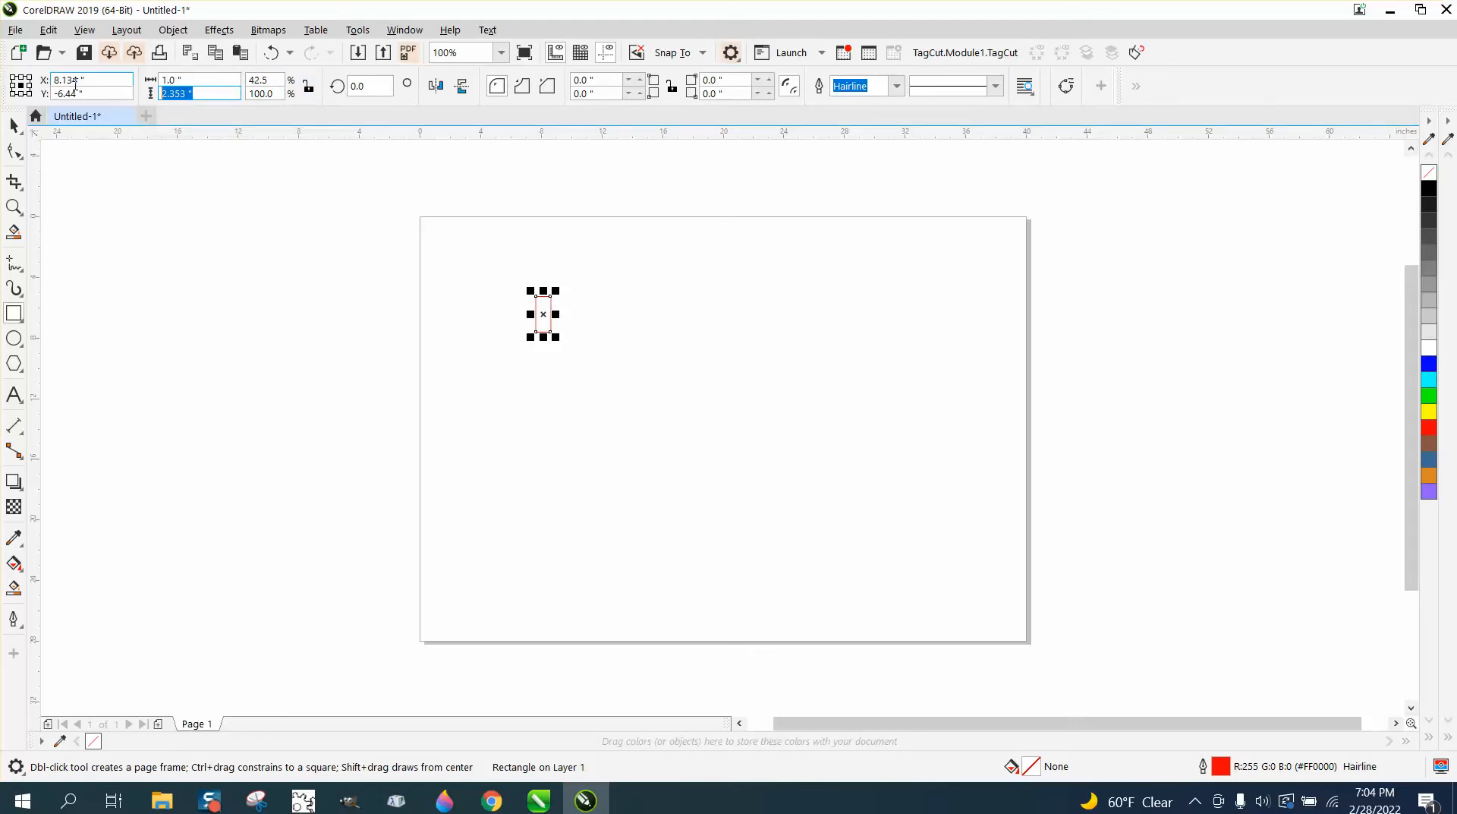
type("1")
key("Return")
Fill the 1-inch square with yellow and remove its outline
left_click(15, 211)
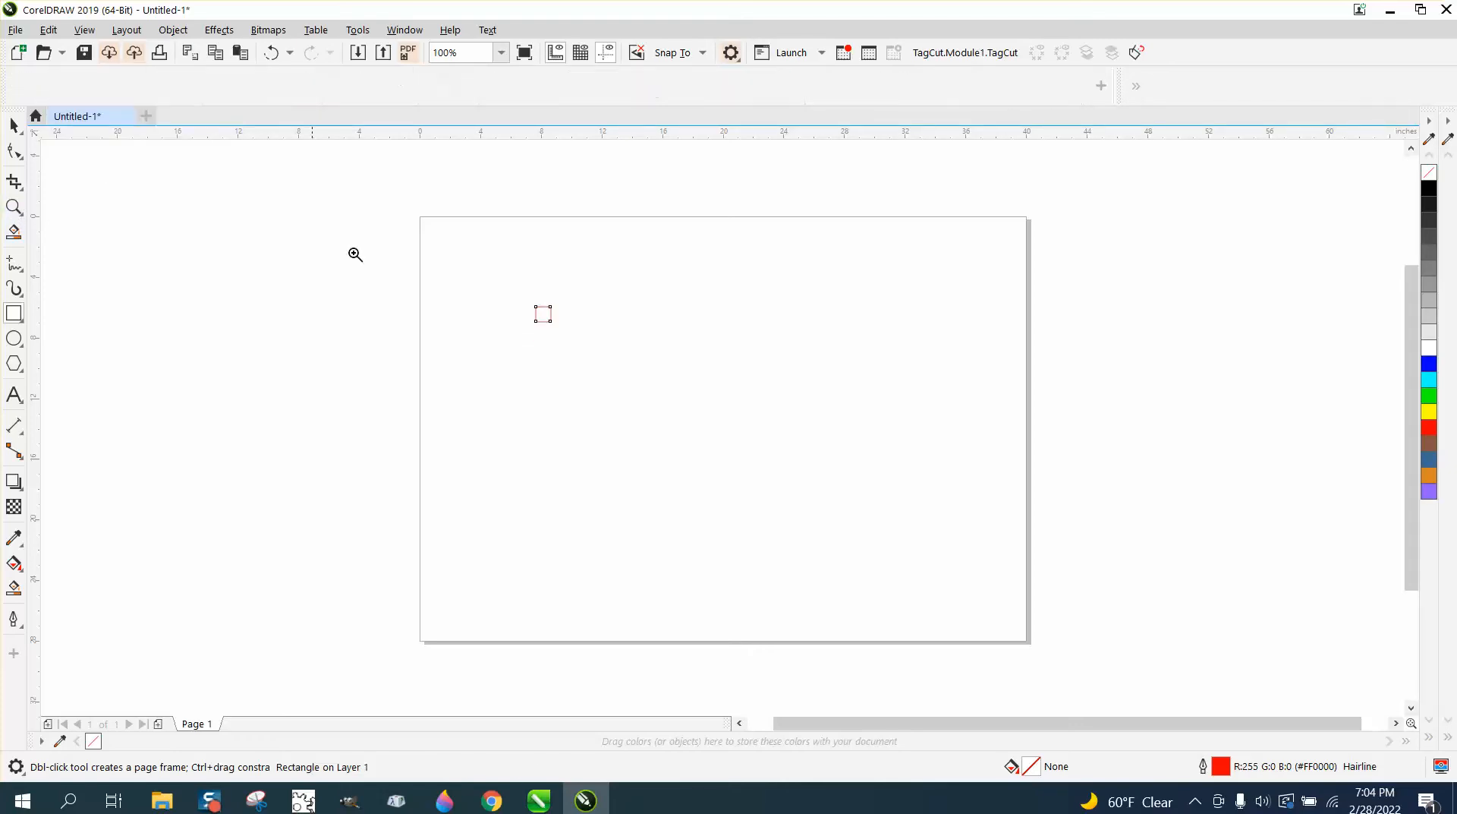
left_click_drag(471, 283, 680, 349)
left_click(15, 126)
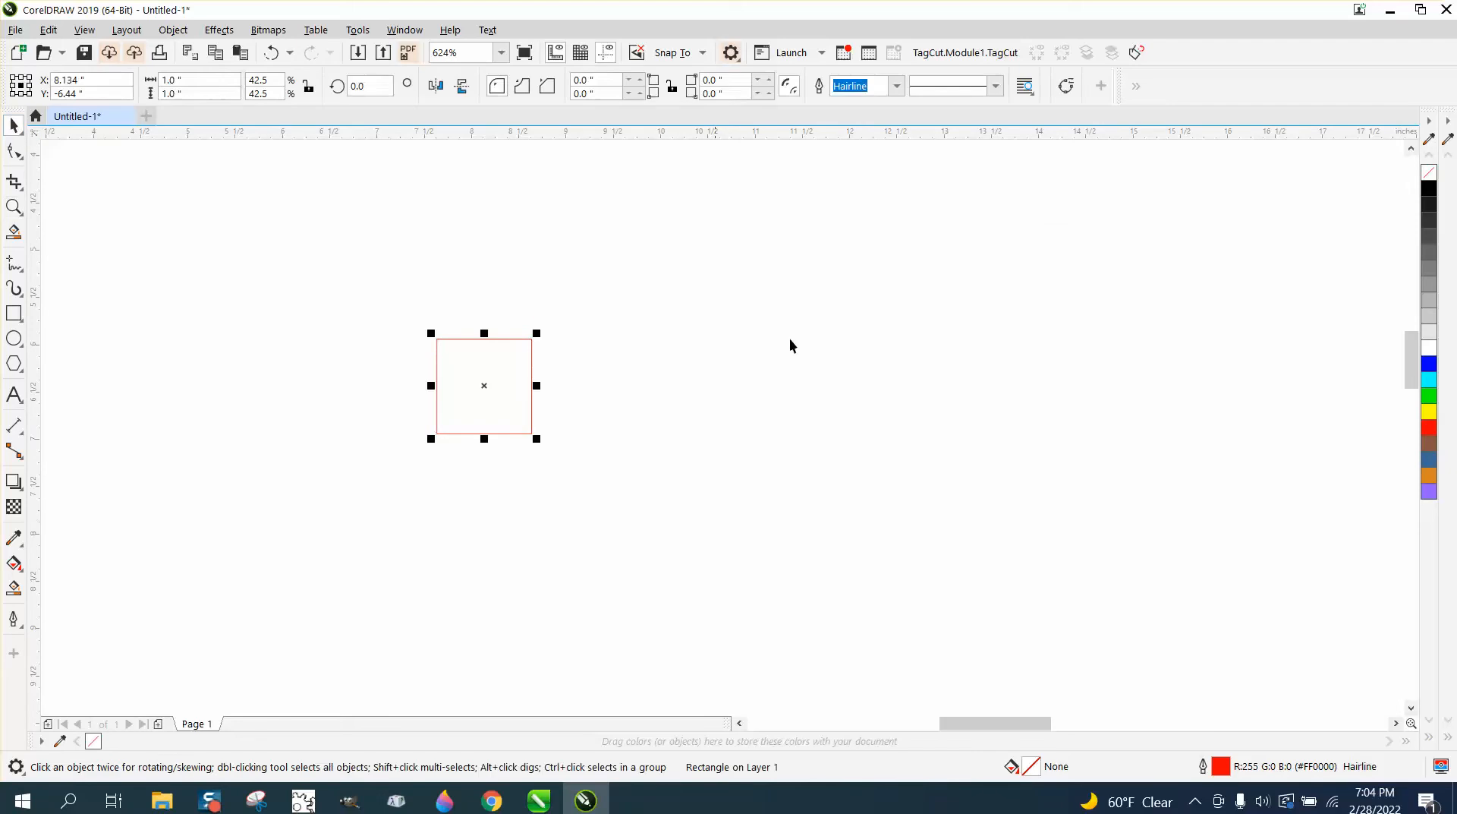
left_click(1427, 414)
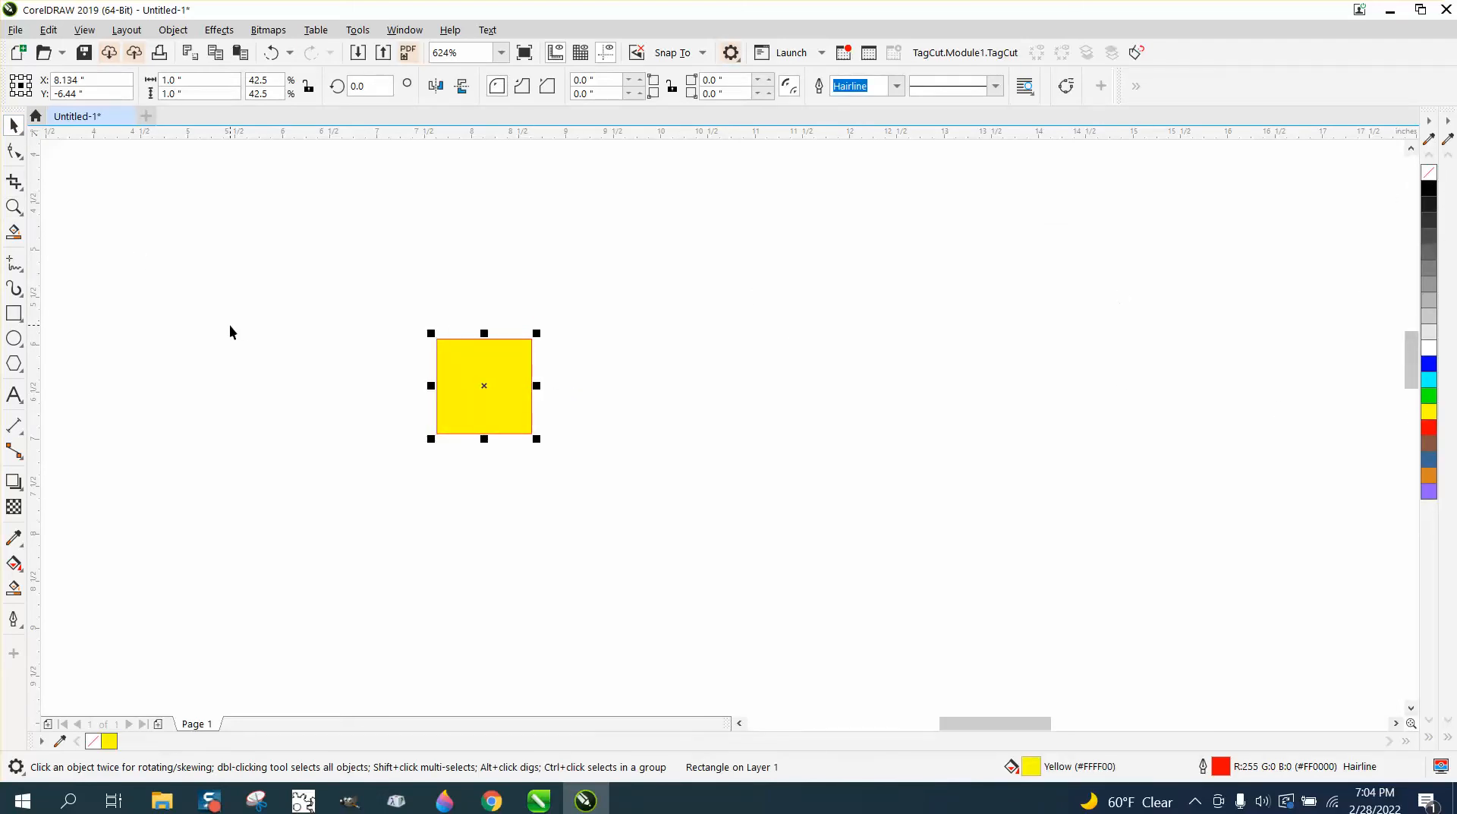
right_click(1430, 173)
Add the artistic text "EC" in Arial, enlarge it to about 61 pt and place it over the yellow square
left_click(14, 396)
left_click(198, 390)
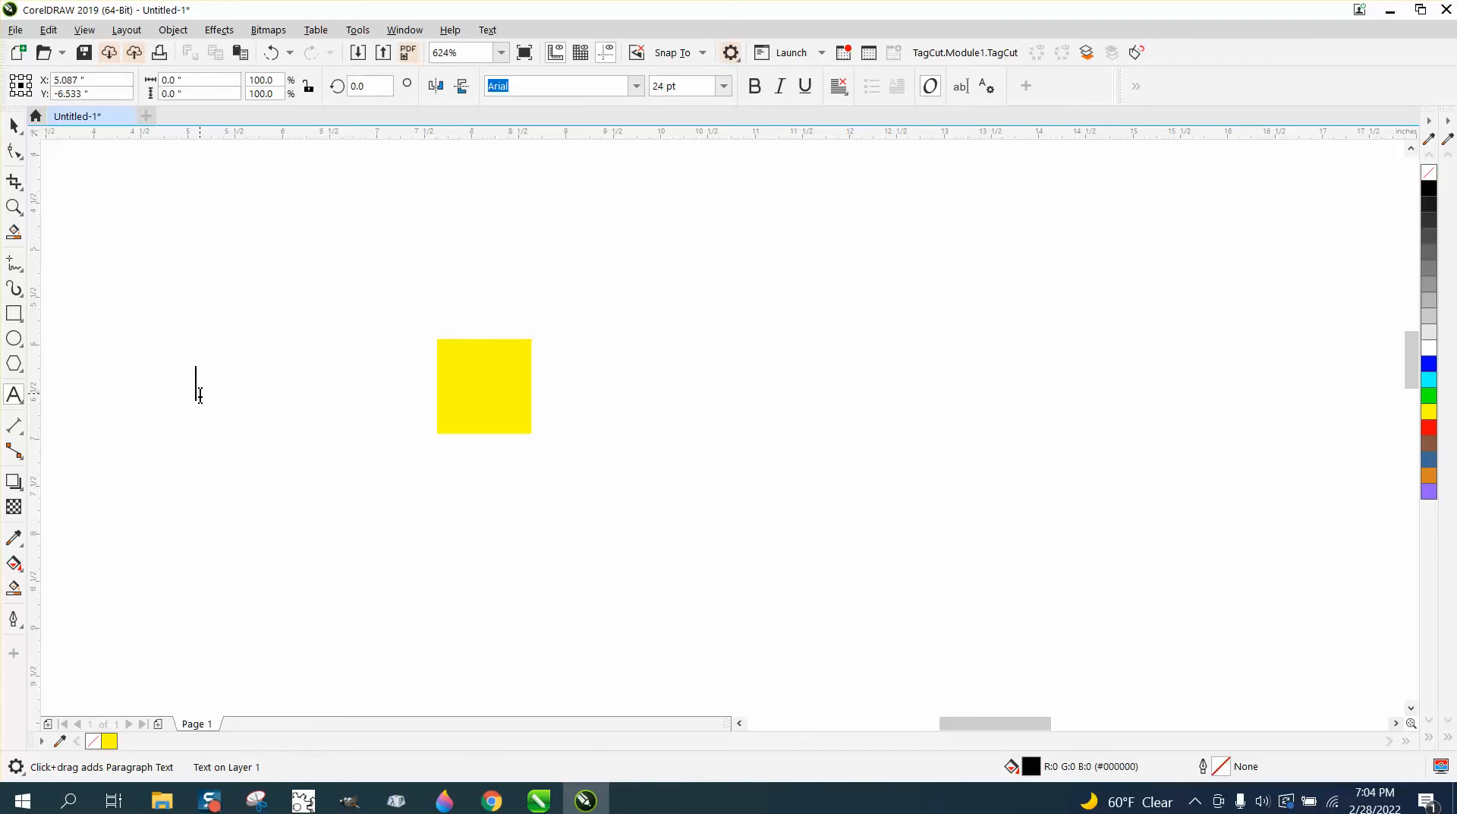
type("EC")
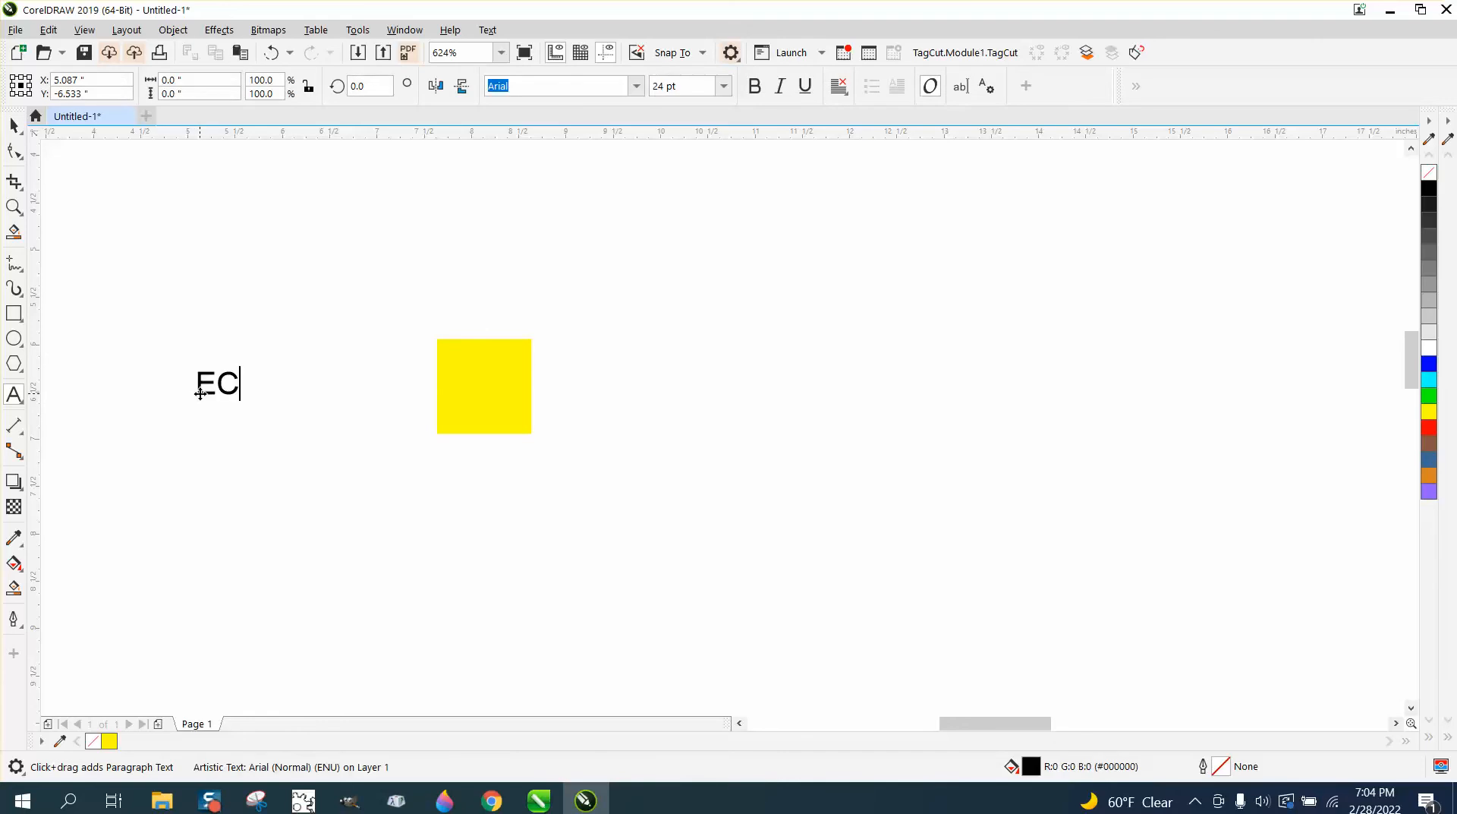
left_click_drag(249, 398, 309, 437)
left_click_drag(250, 400, 483, 387)
Shrink the "EC" text to fit inside the yellow square and align both objects' centers horizontally and vertically
left_click(14, 206)
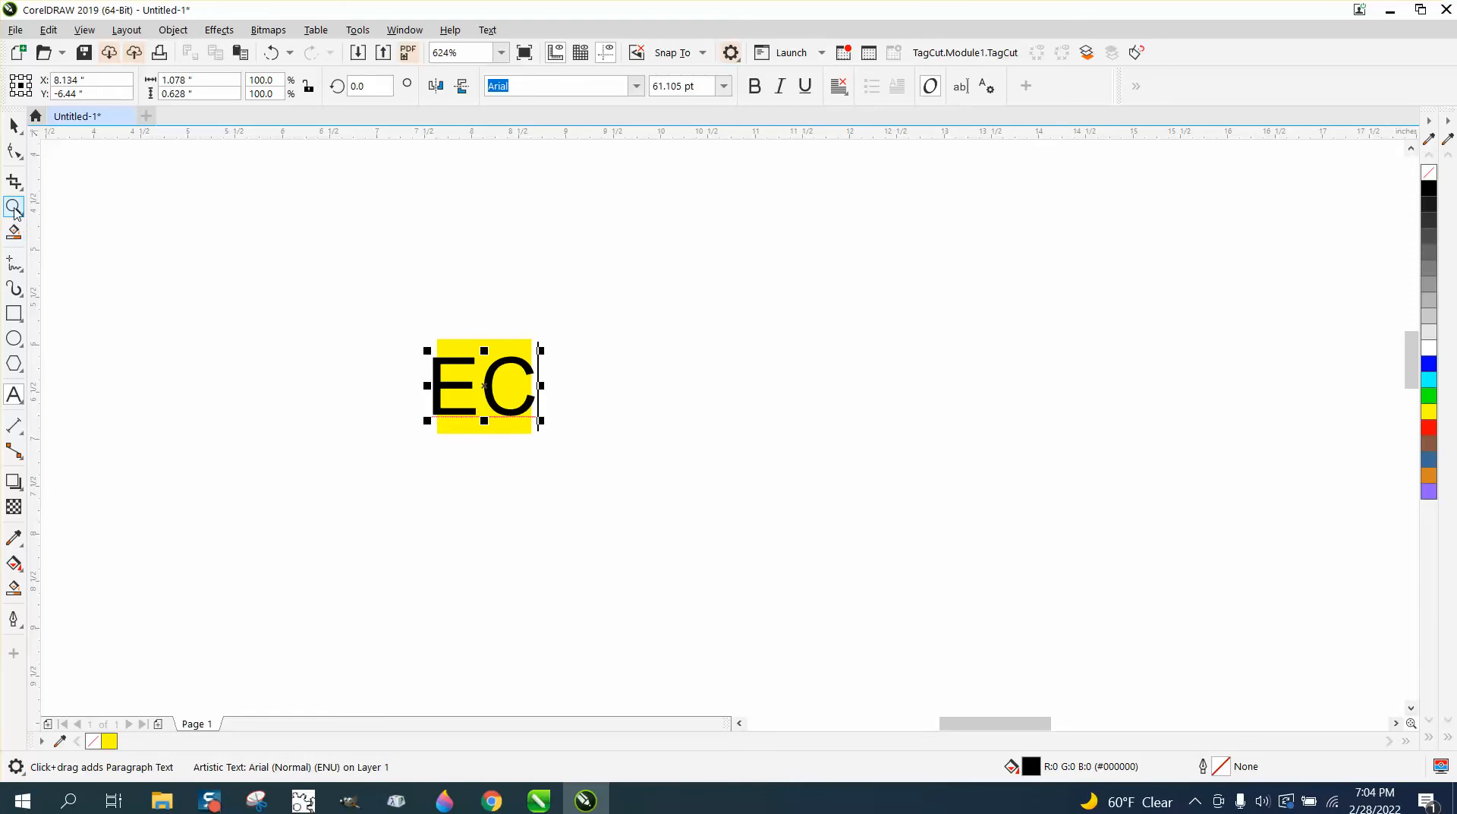
left_click_drag(385, 310, 699, 511)
left_click(14, 125)
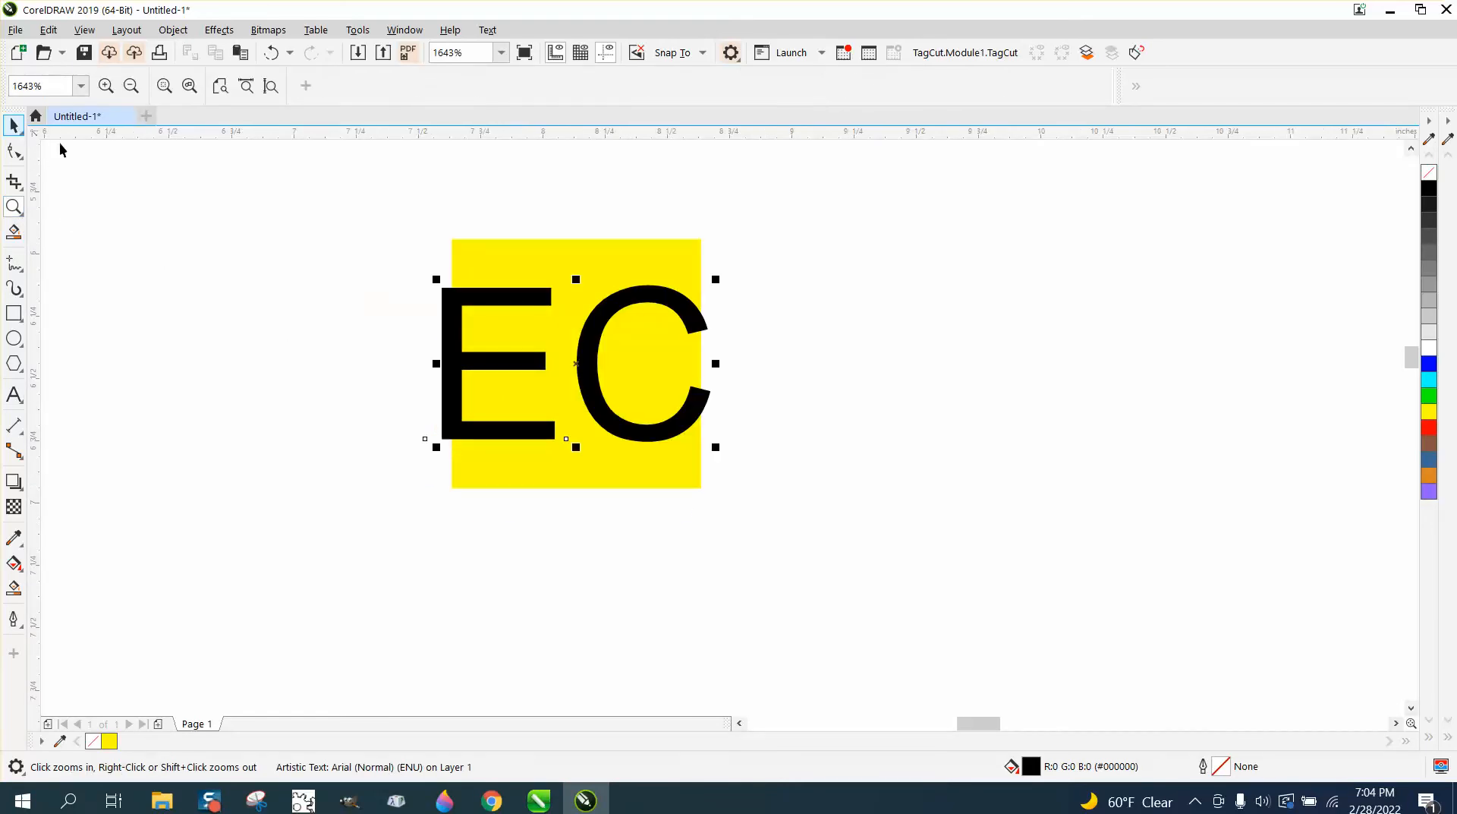
left_click_drag(719, 282, 667, 307)
left_click_drag(398, 205, 882, 521)
key("e")
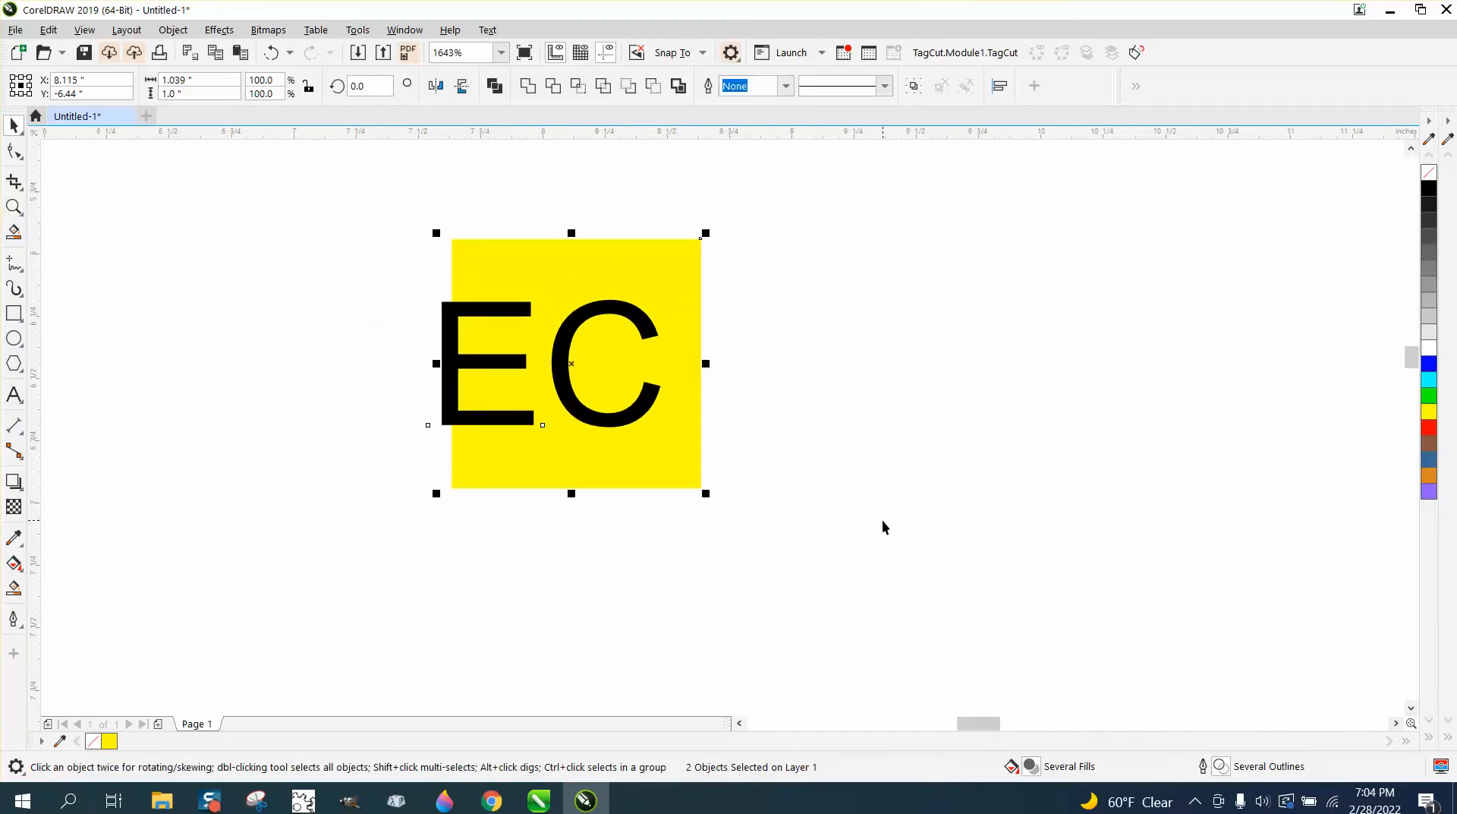
key("c")
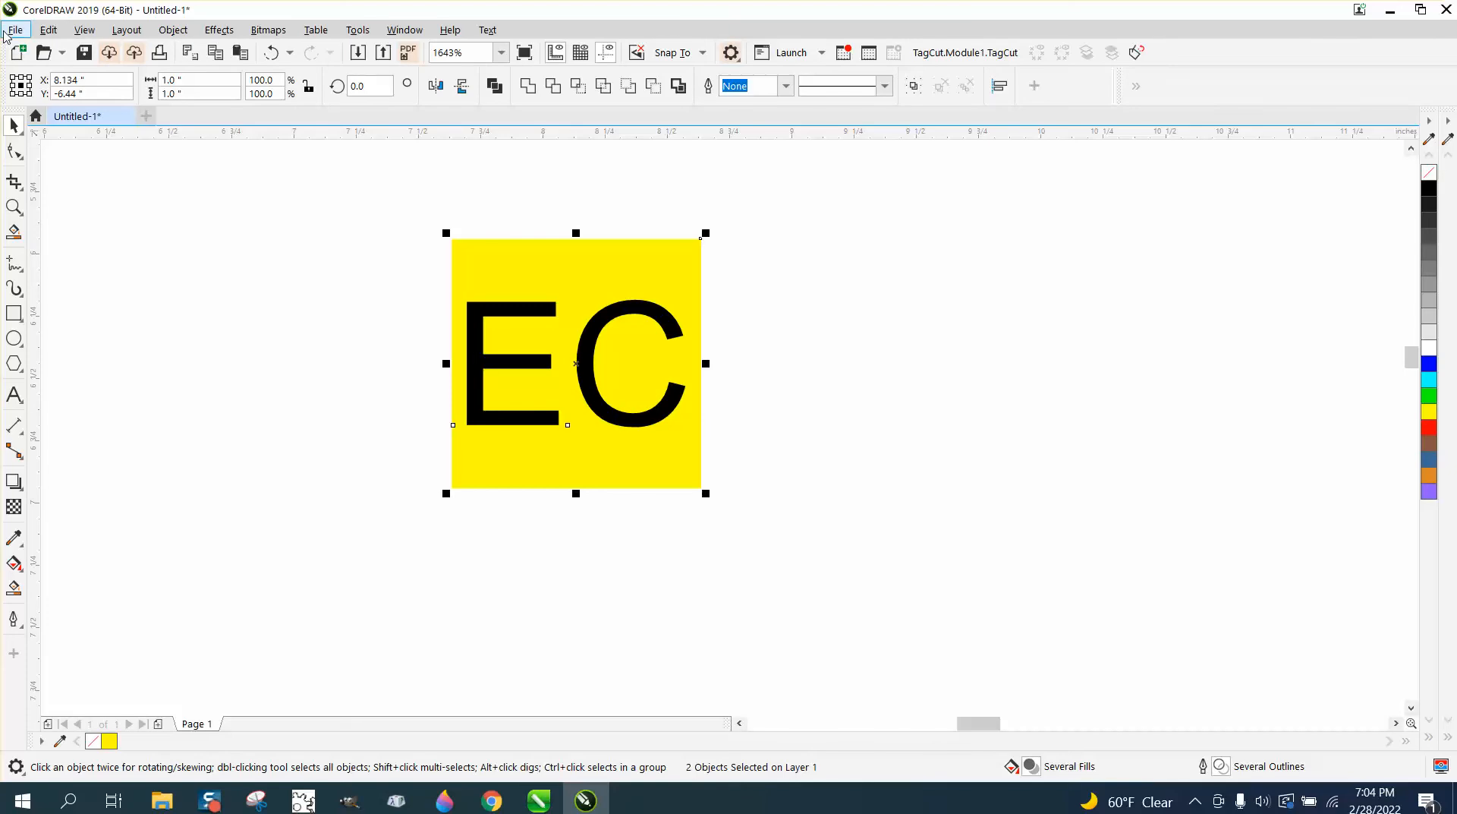
Export the EC artwork to the Pictures folder as an ICO icon file named EC, keeping the default bitmap and palette settings
left_click(14, 31)
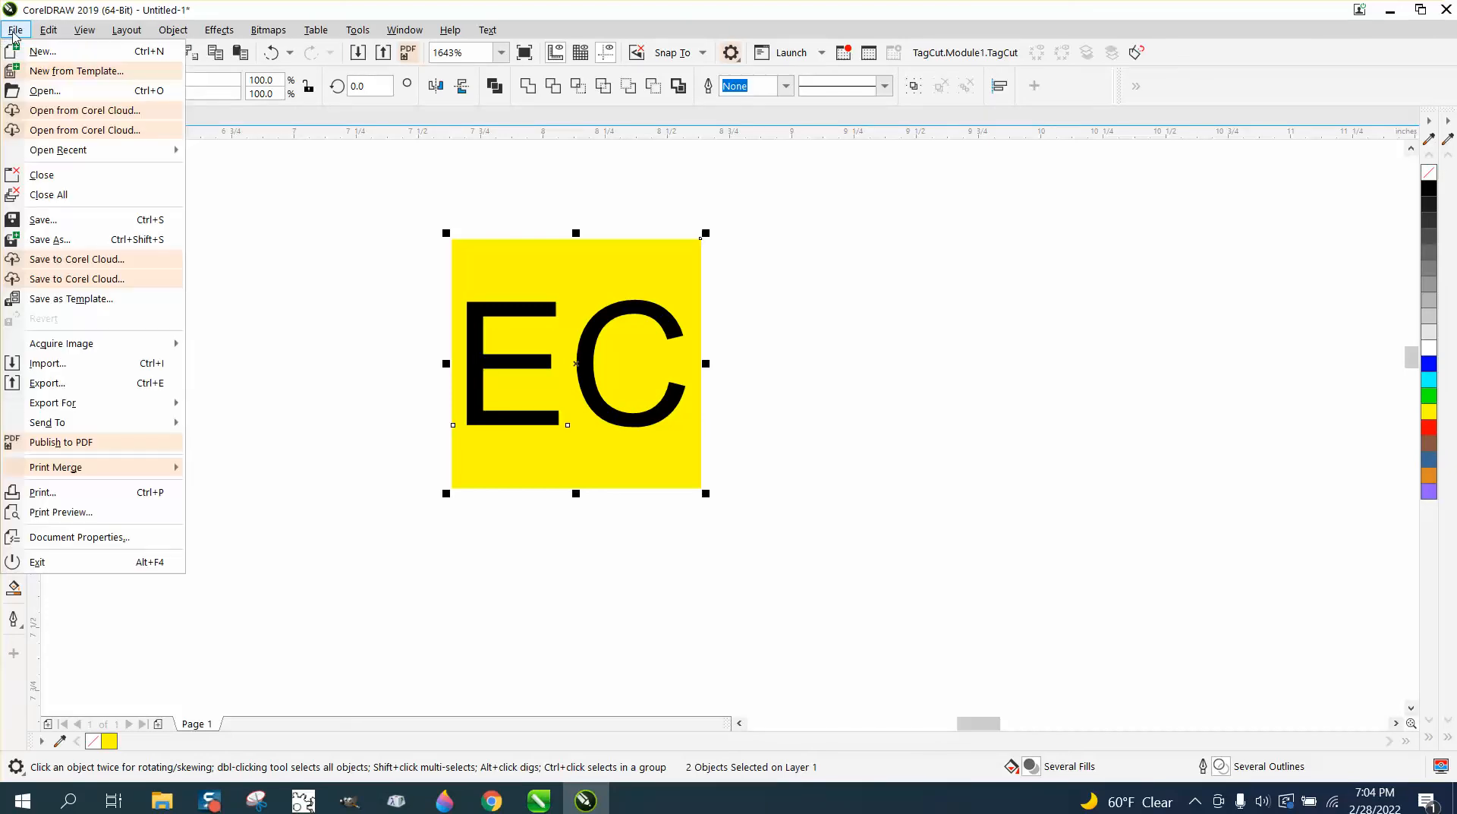
left_click(46, 383)
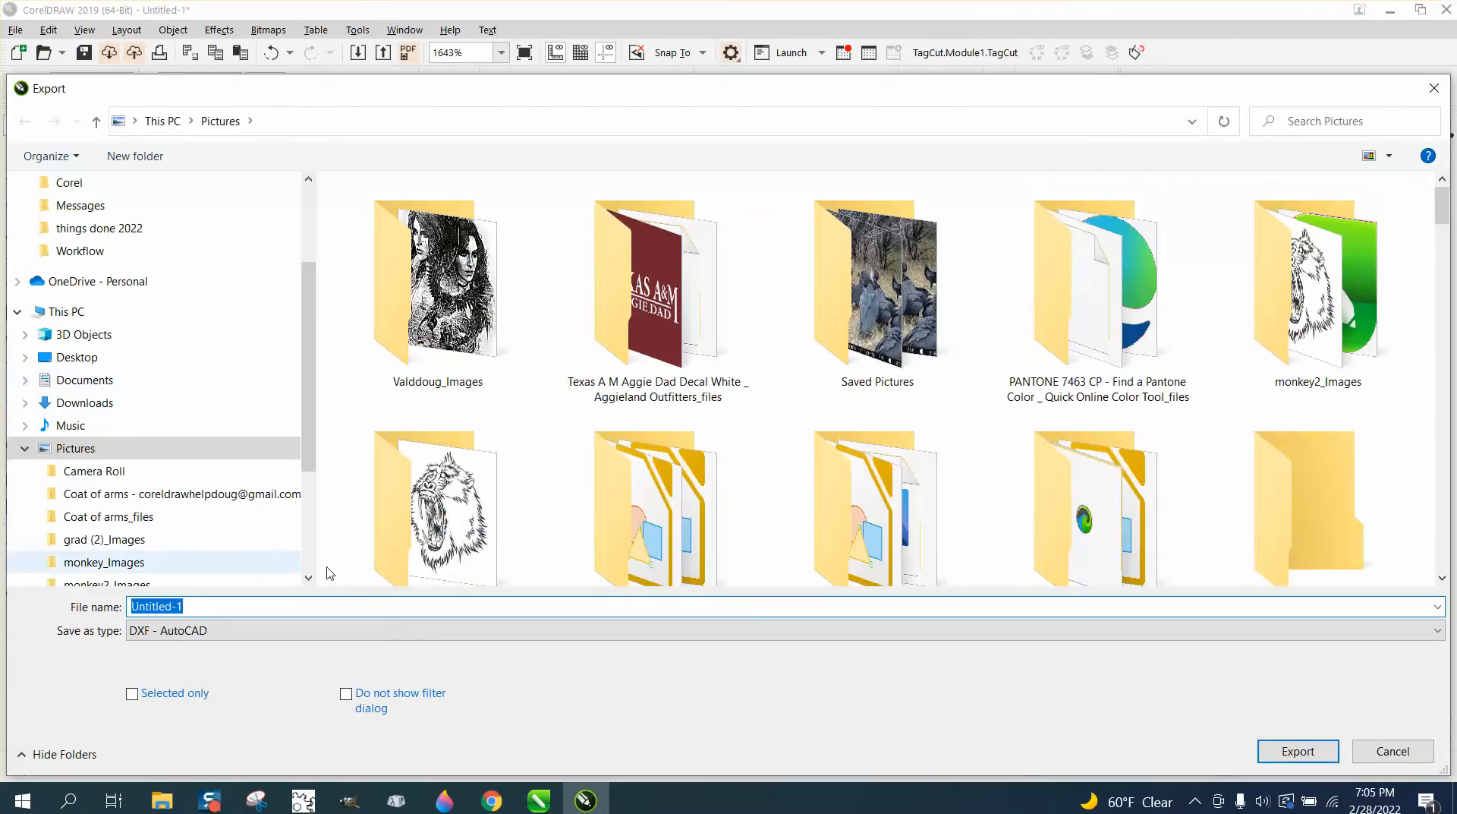
left_click(1437, 630)
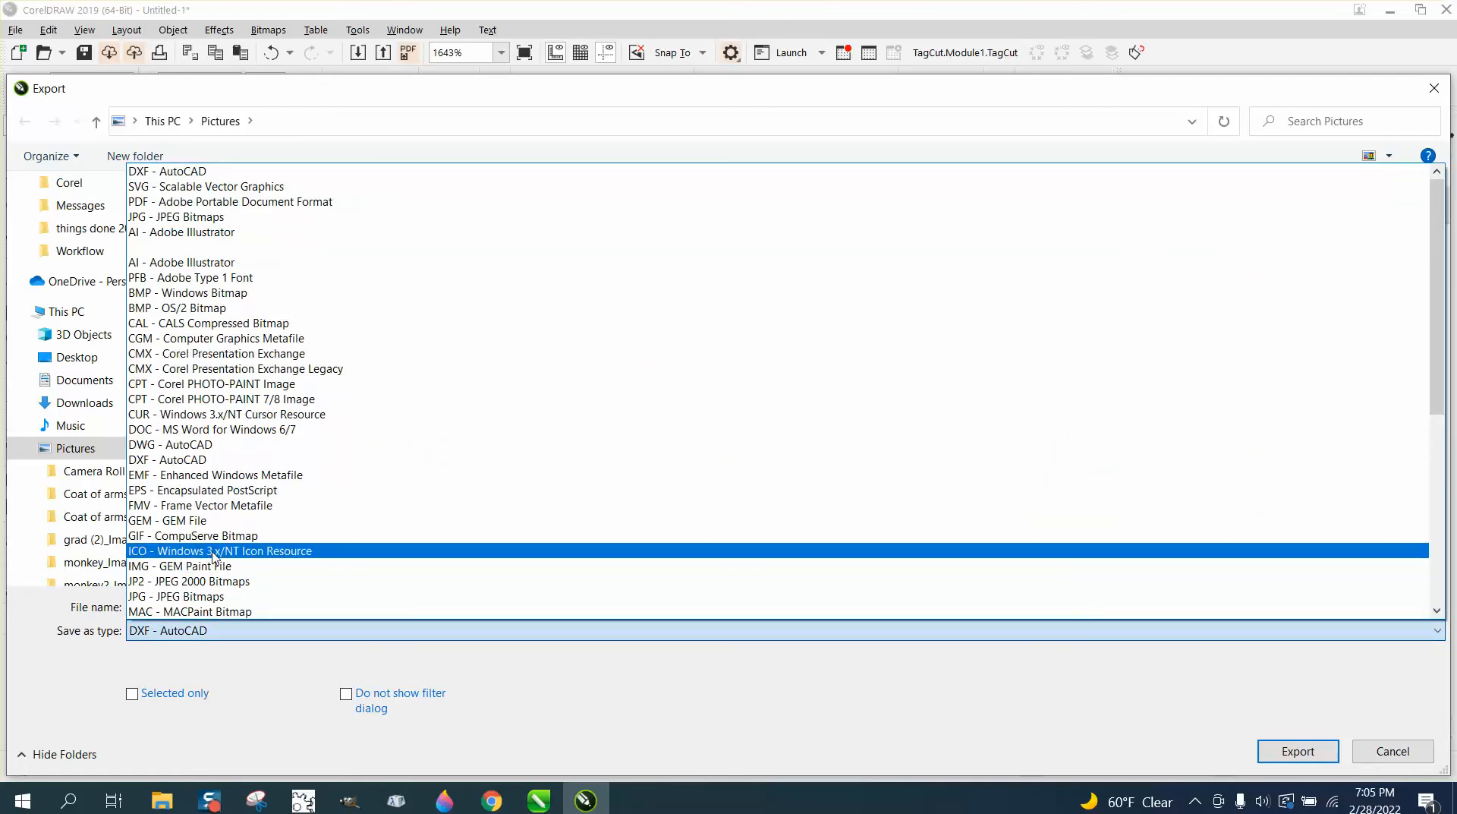
left_click(198, 556)
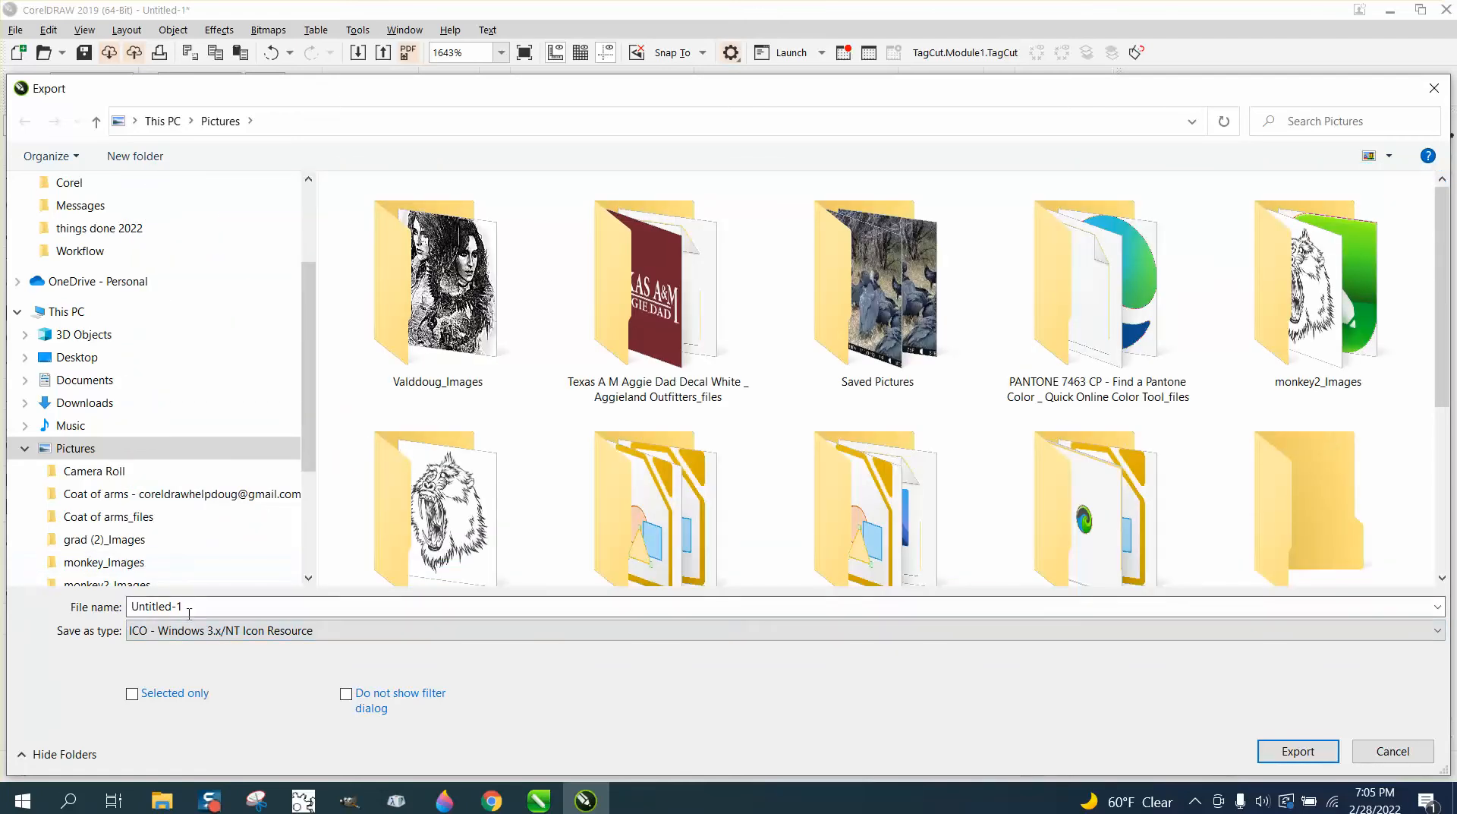
left_click(150, 607)
type("EC")
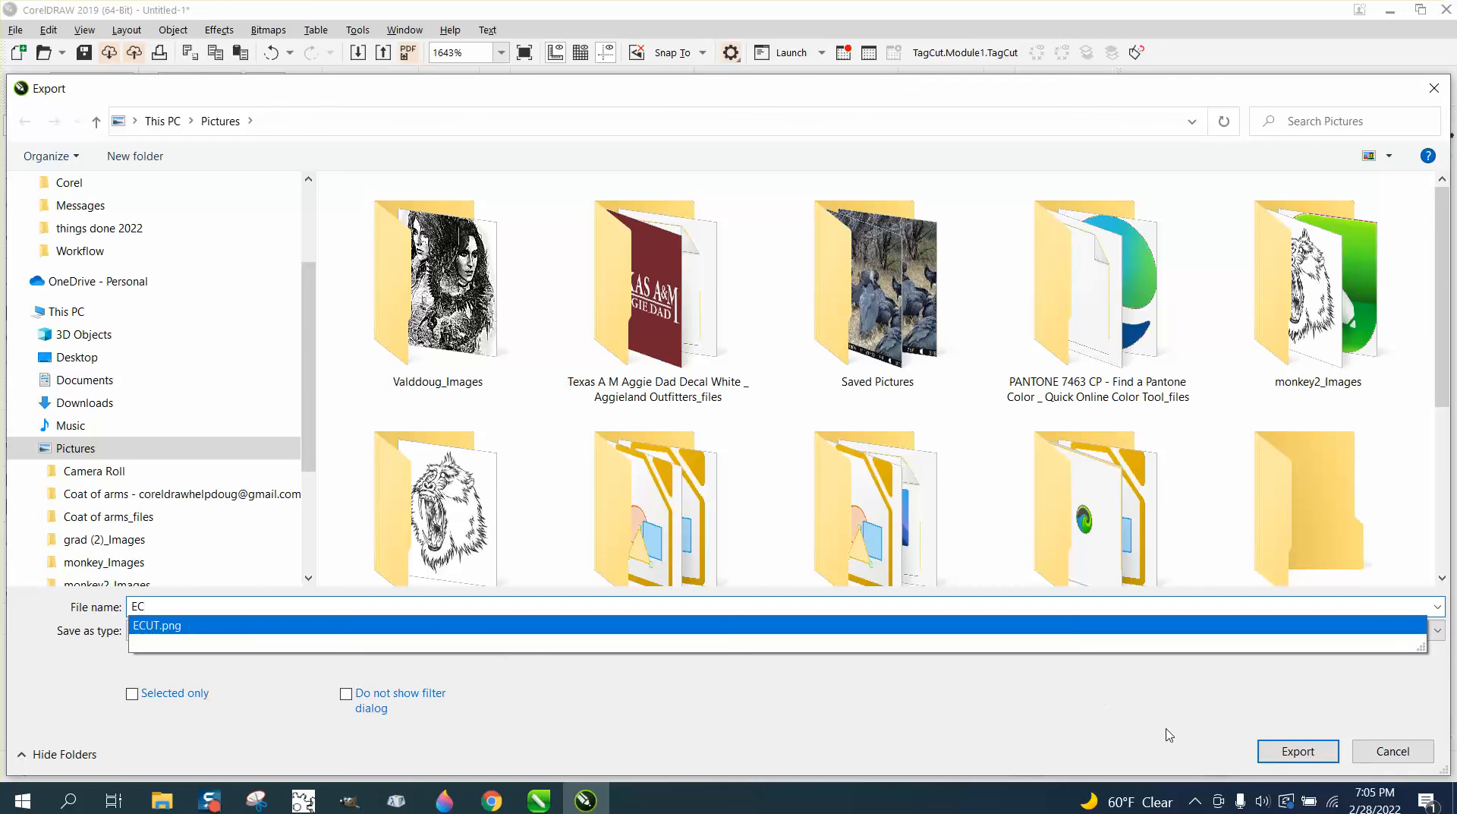
left_click(1323, 756)
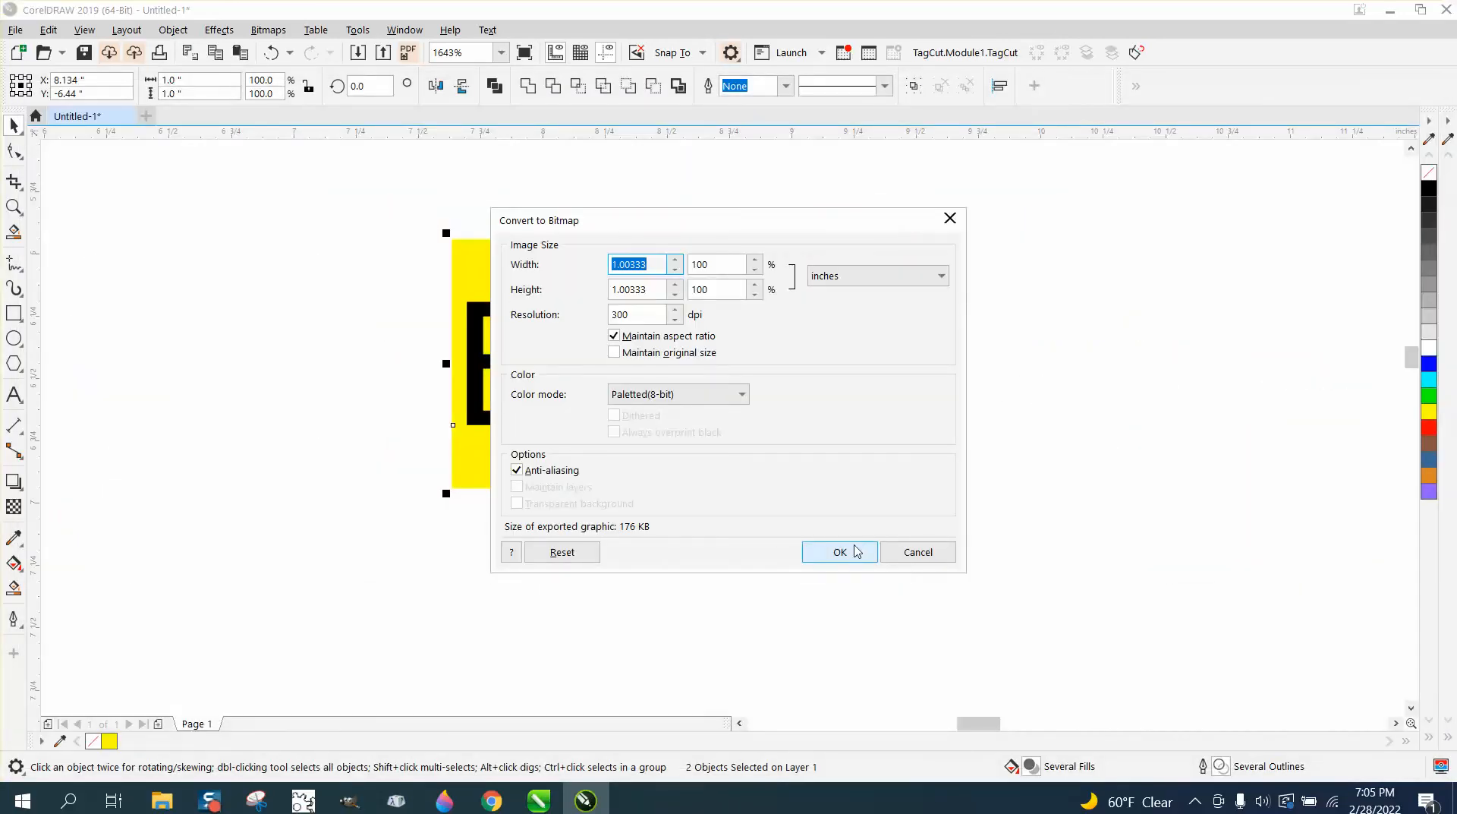
left_click(840, 553)
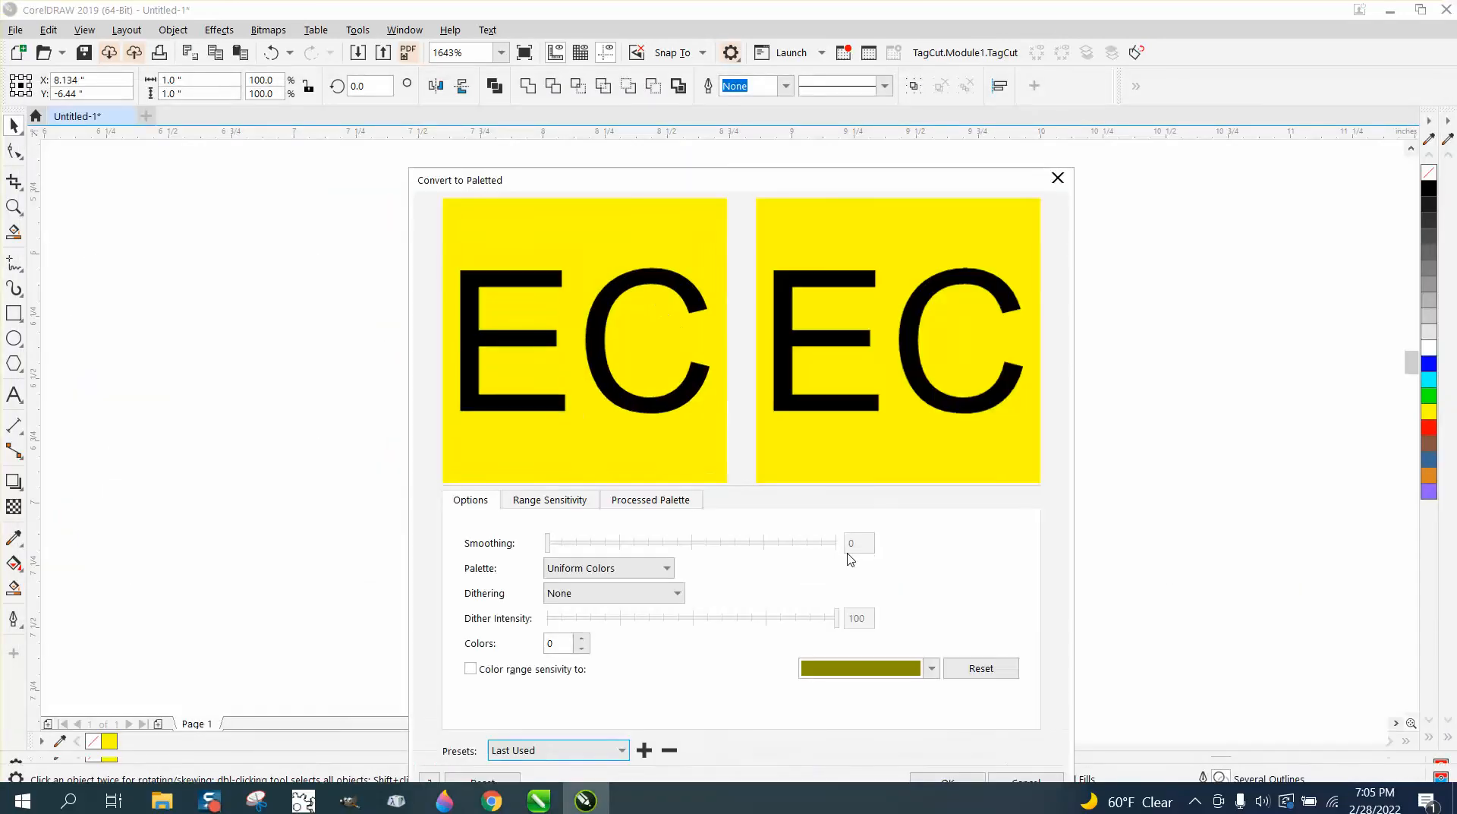
left_click_drag(887, 189, 771, 90)
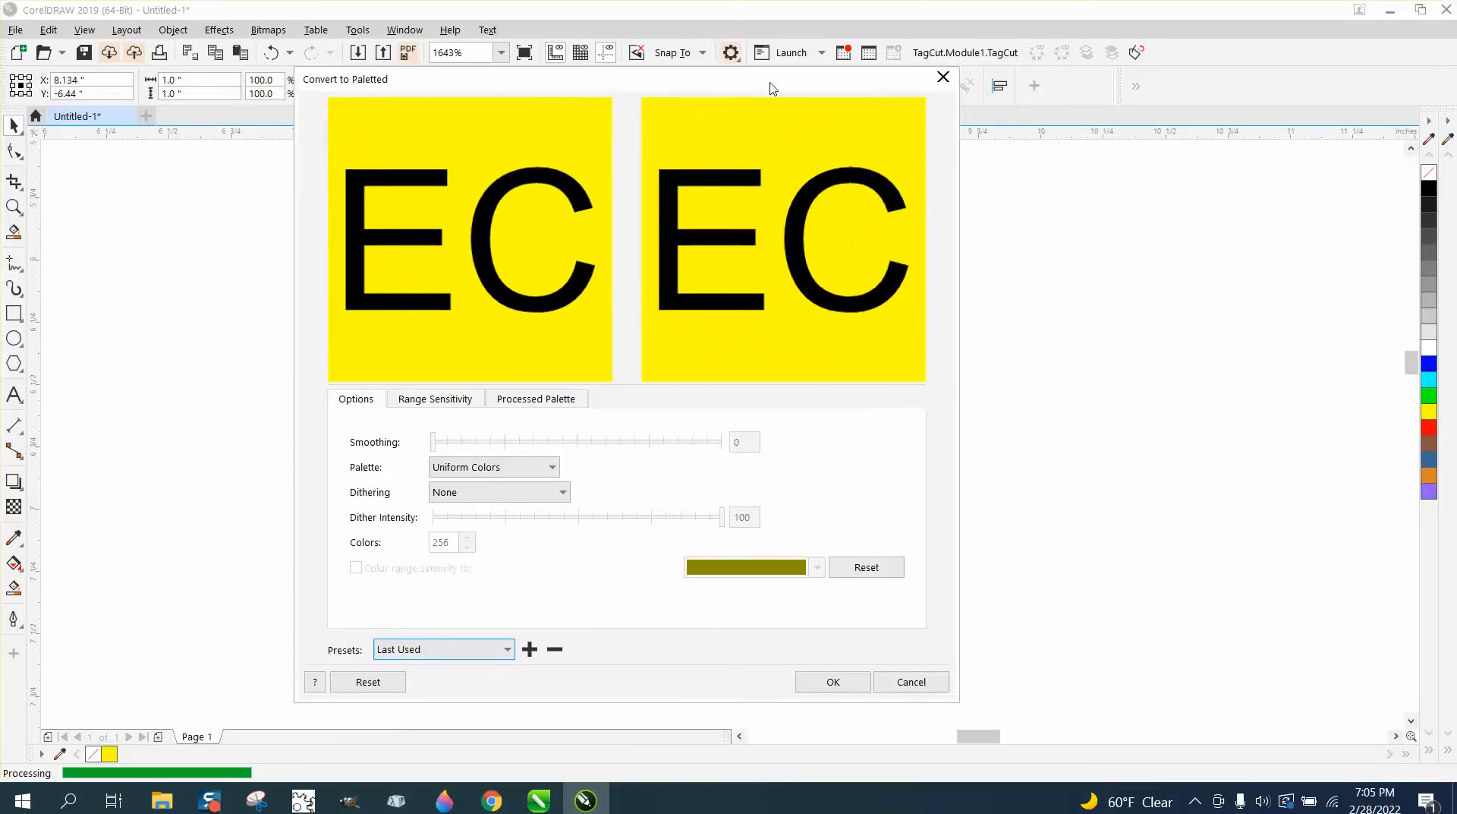
left_click(843, 688)
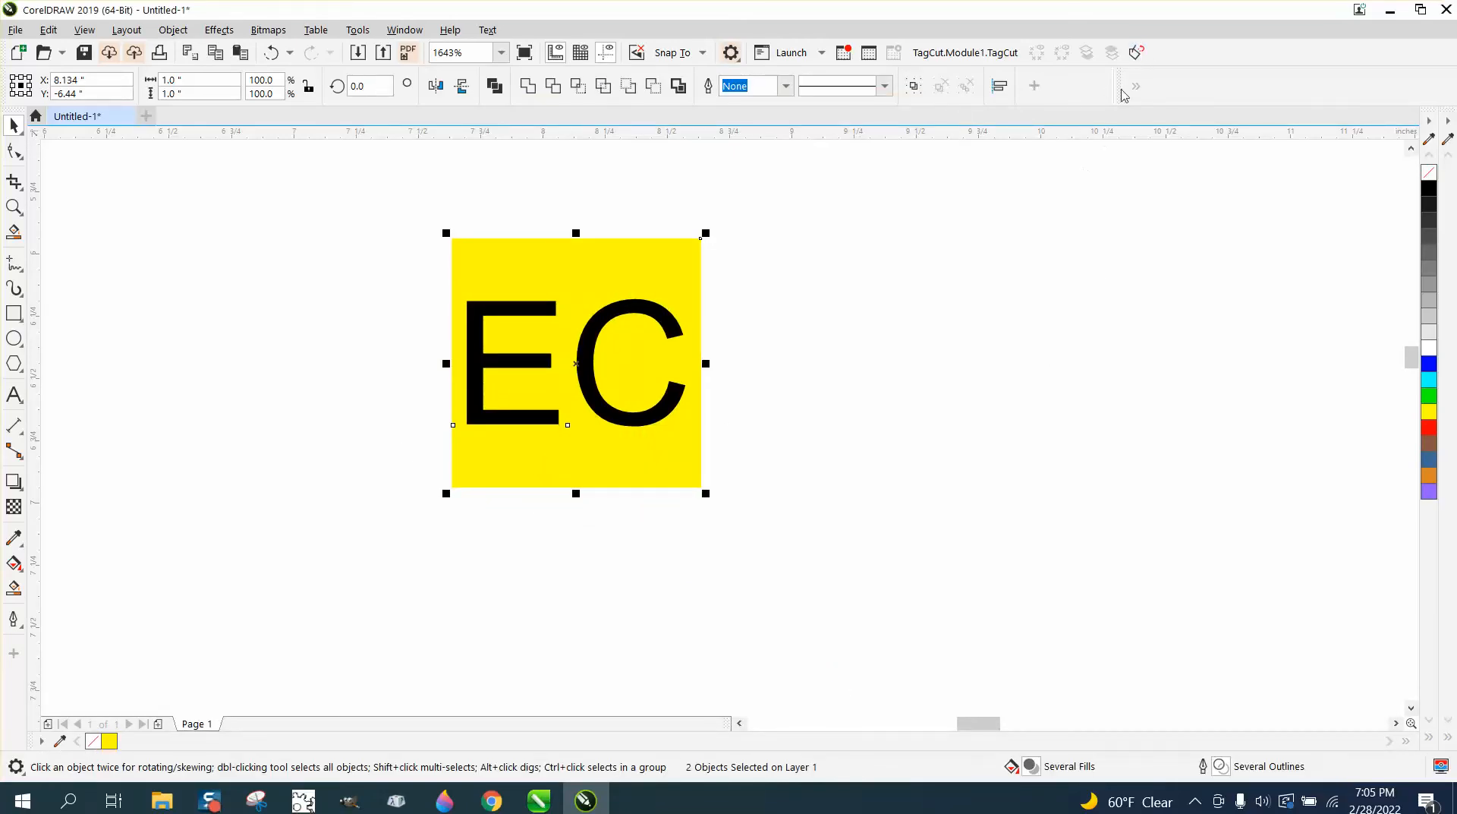
Replace the eCut main panel toolbar button's image with EC.ico through the toolbar item's properties
right_click(1138, 53)
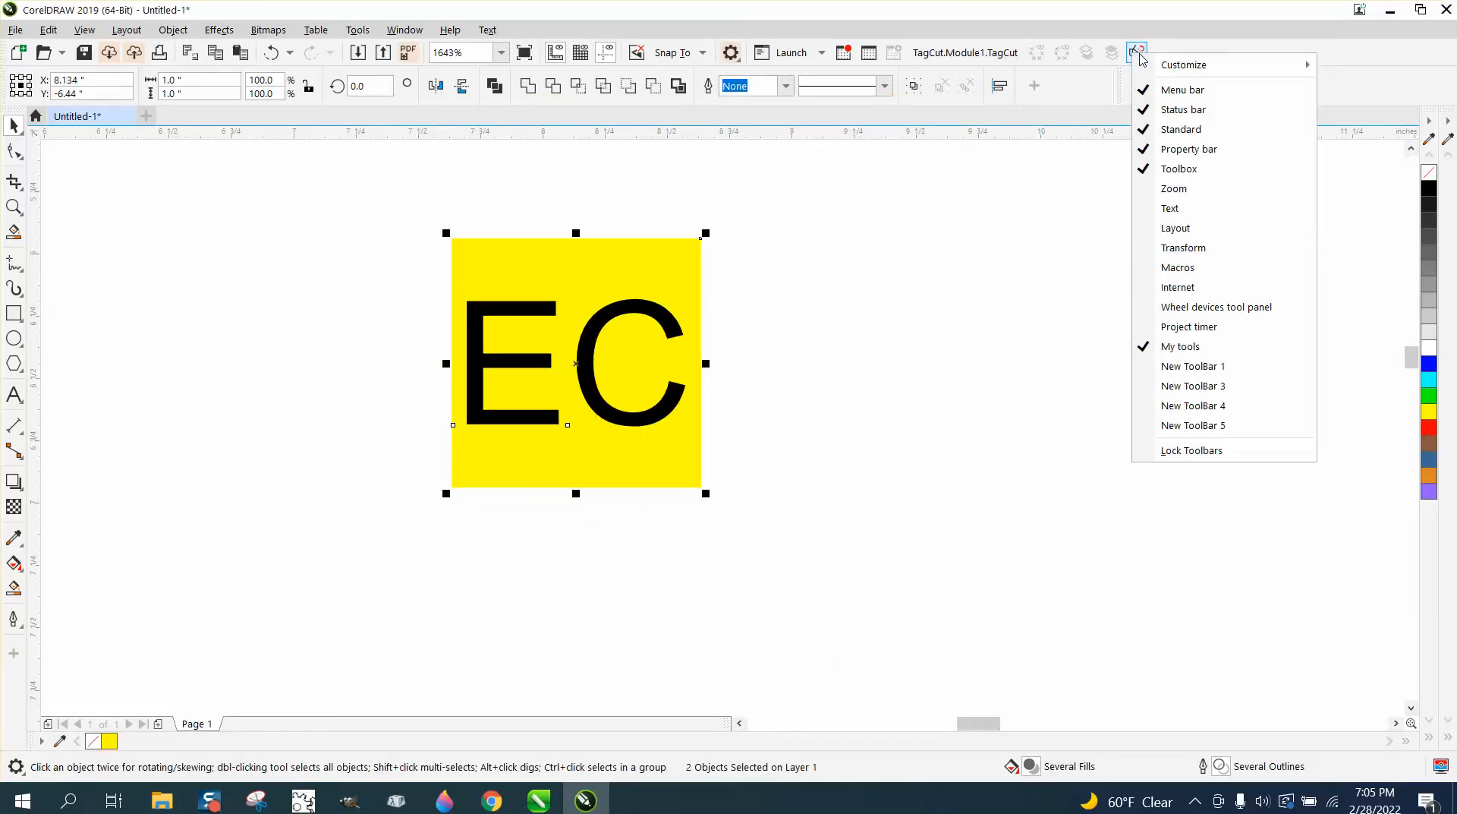
mouse_move(1161, 64)
mouse_move(1081, 89)
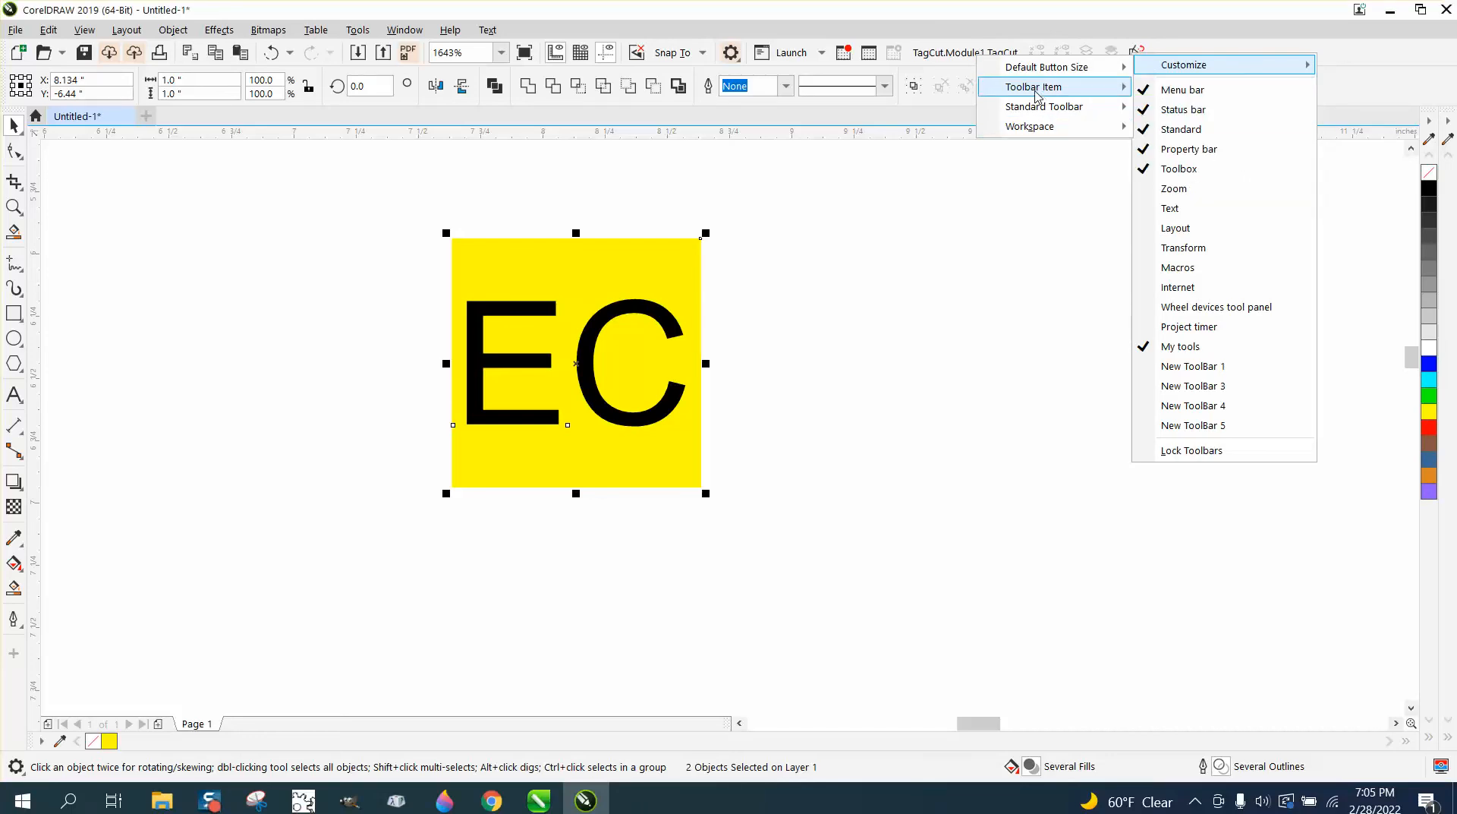
left_click(1164, 199)
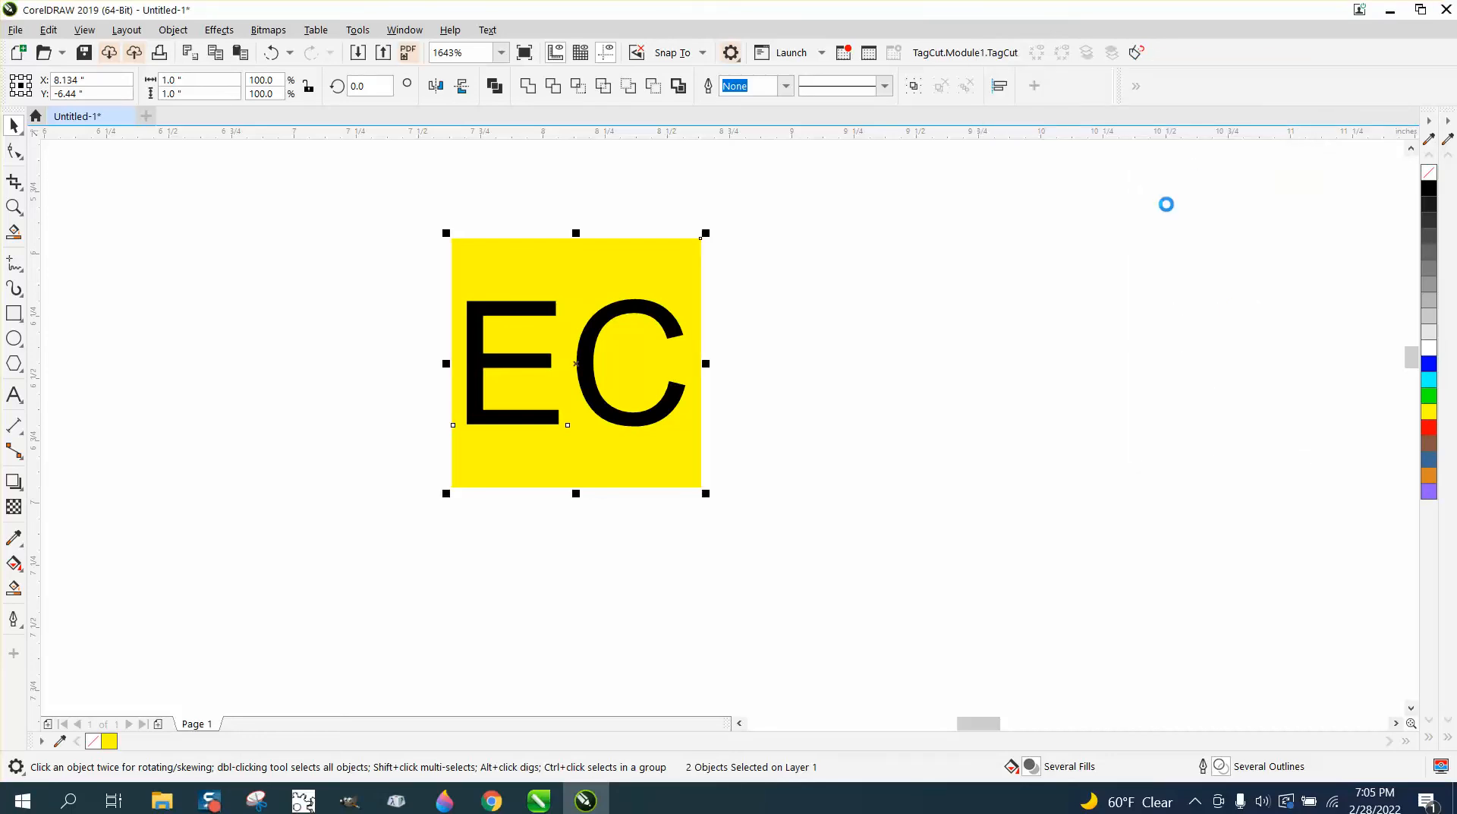
left_click(926, 225)
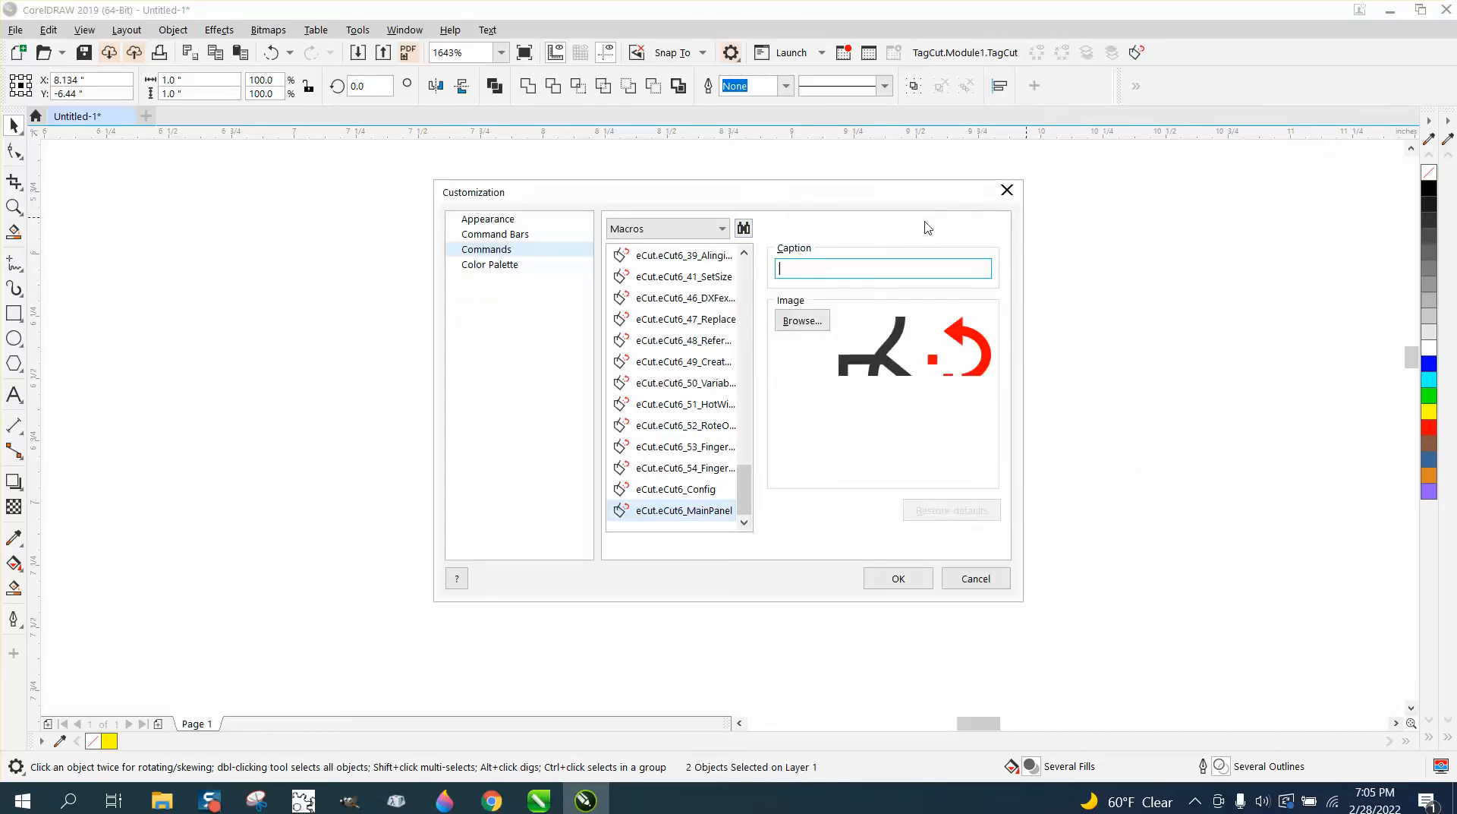
left_click(802, 320)
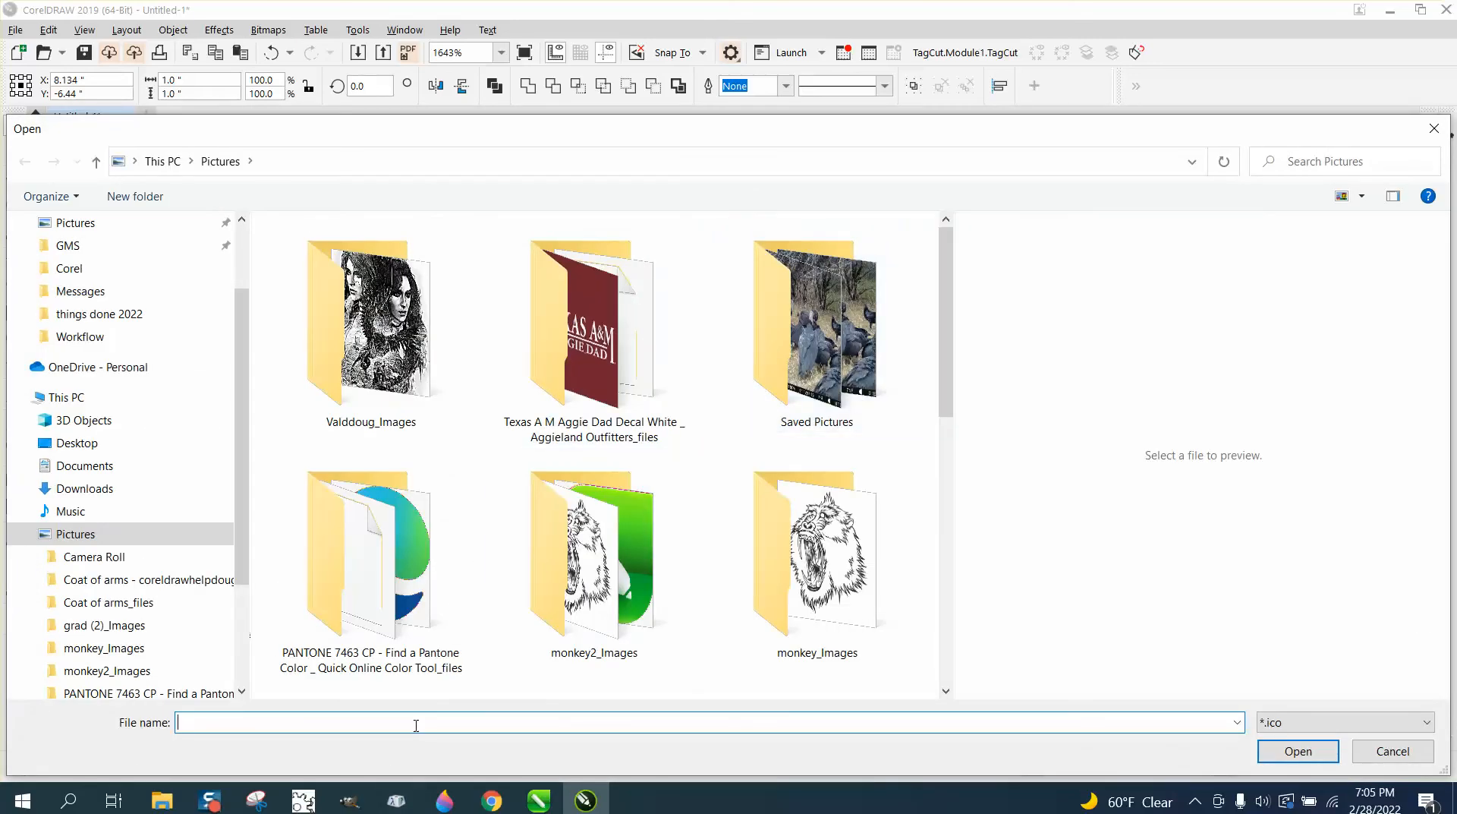
type("EC")
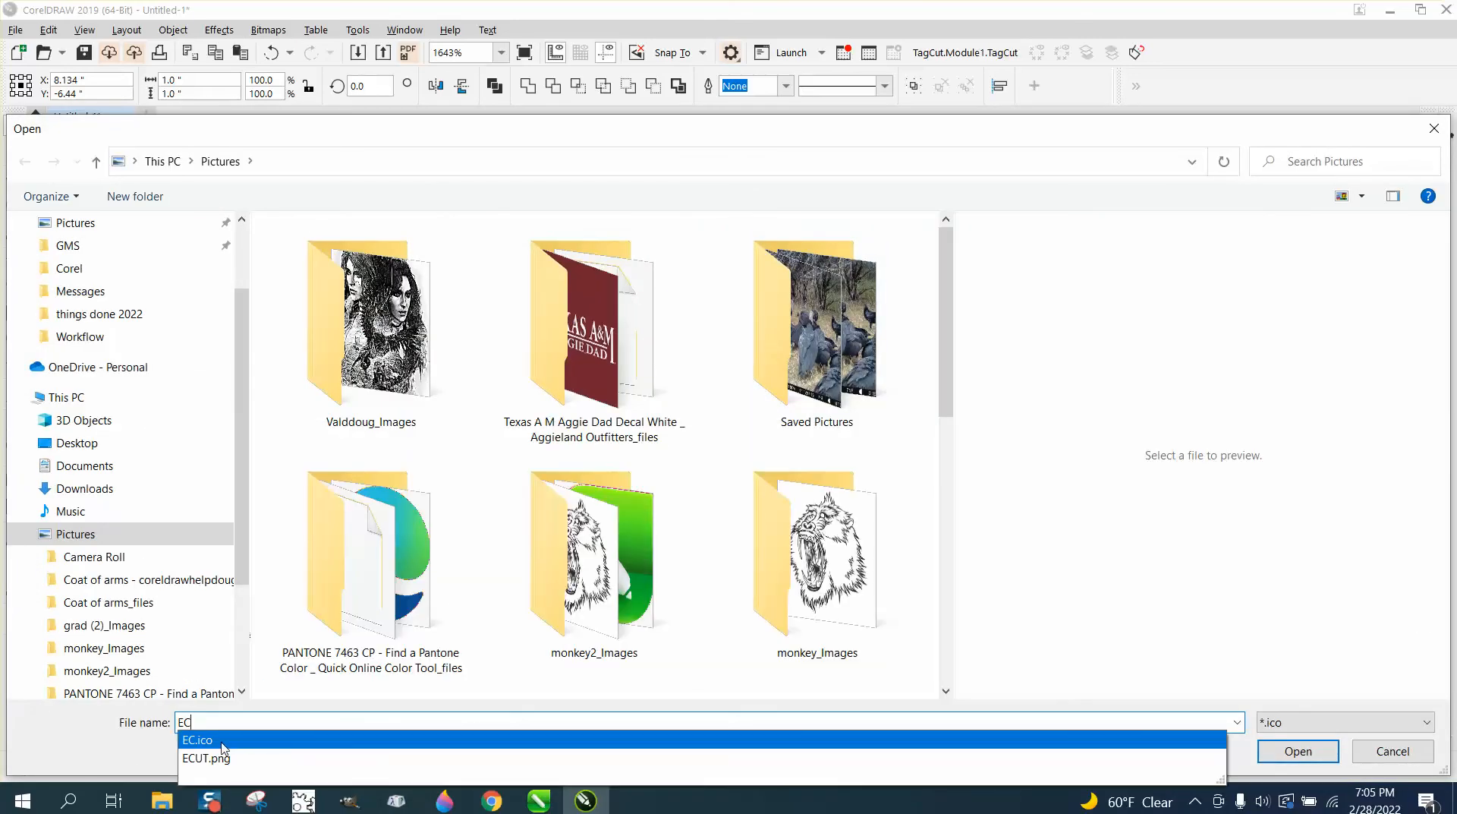
left_click(222, 740)
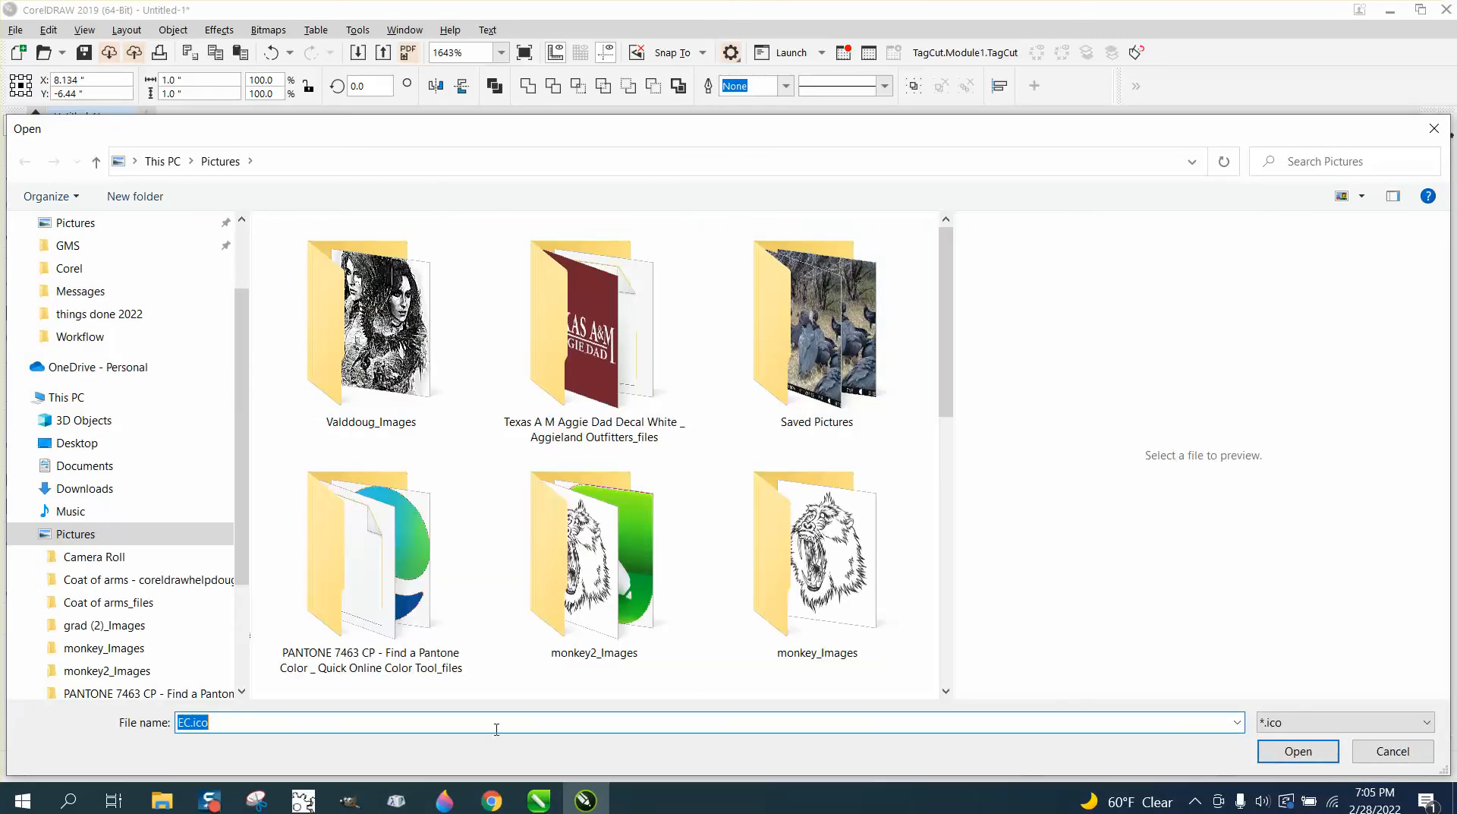
left_click(1321, 750)
left_click(899, 579)
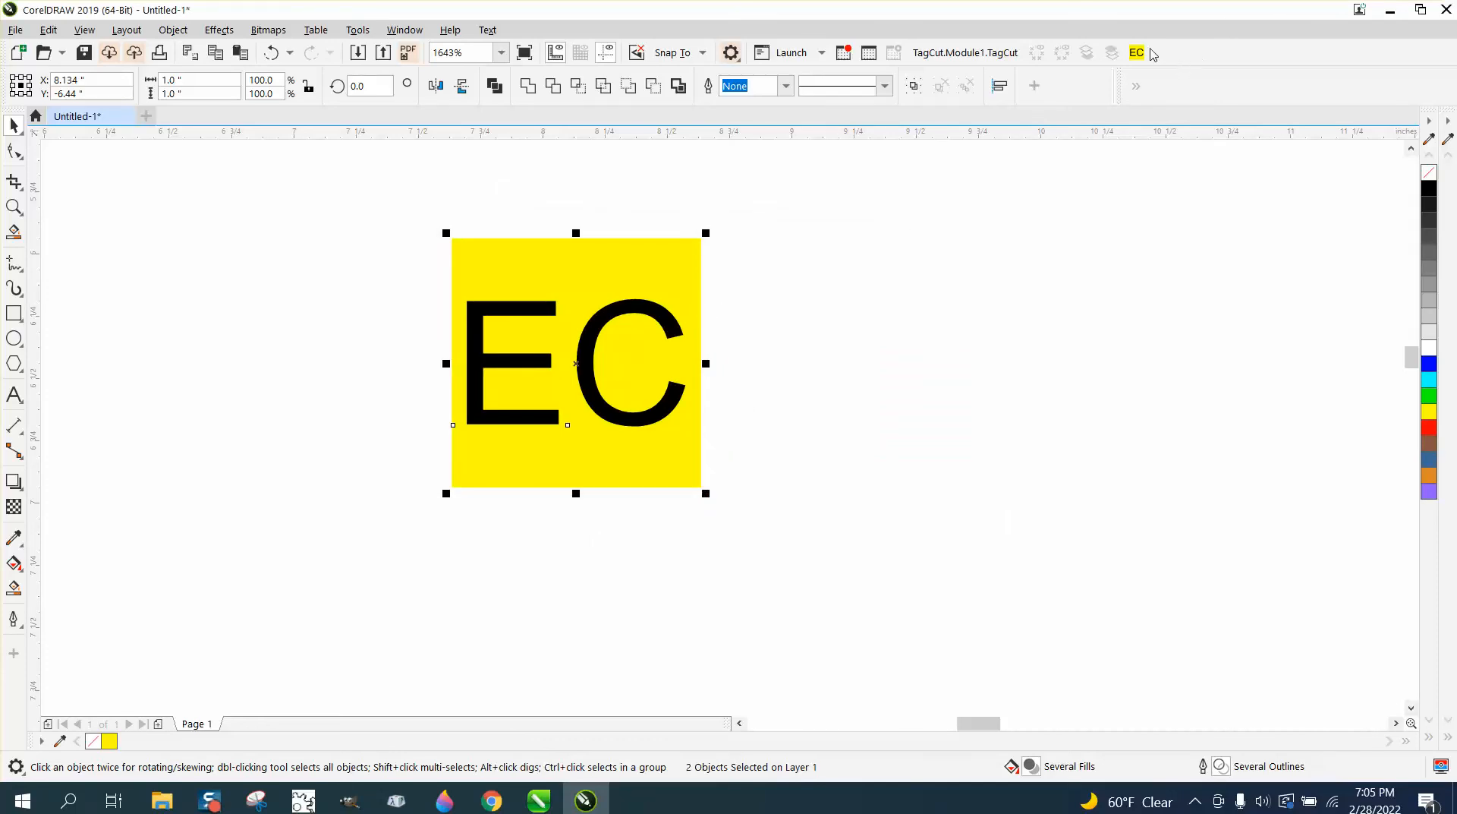
Delete the EC artwork from the page and set the EC toolbar button to show its caption to the right of the image
left_click(680, 274)
key("Delete")
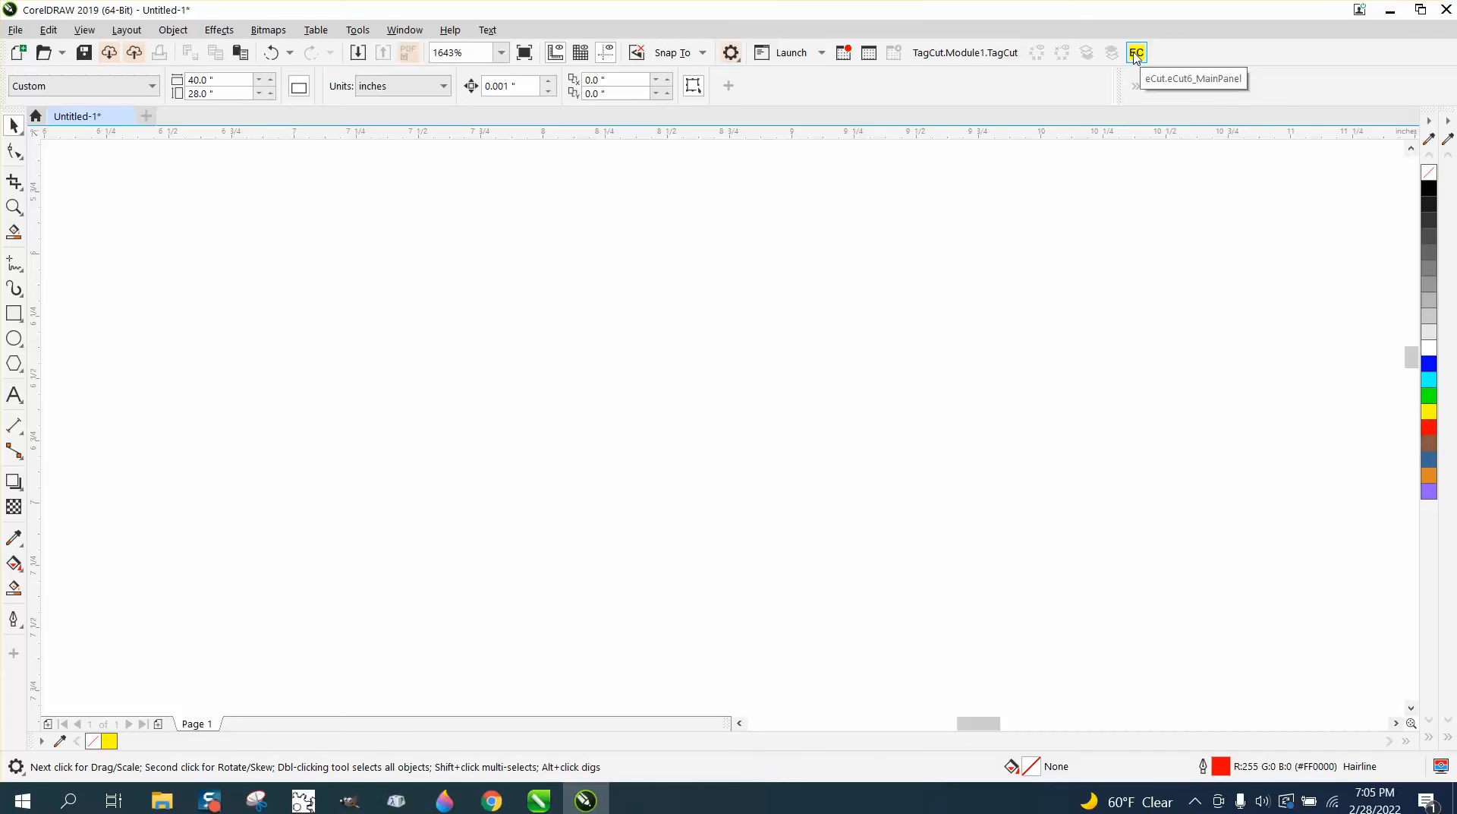
right_click(1136, 55)
mouse_move(1154, 66)
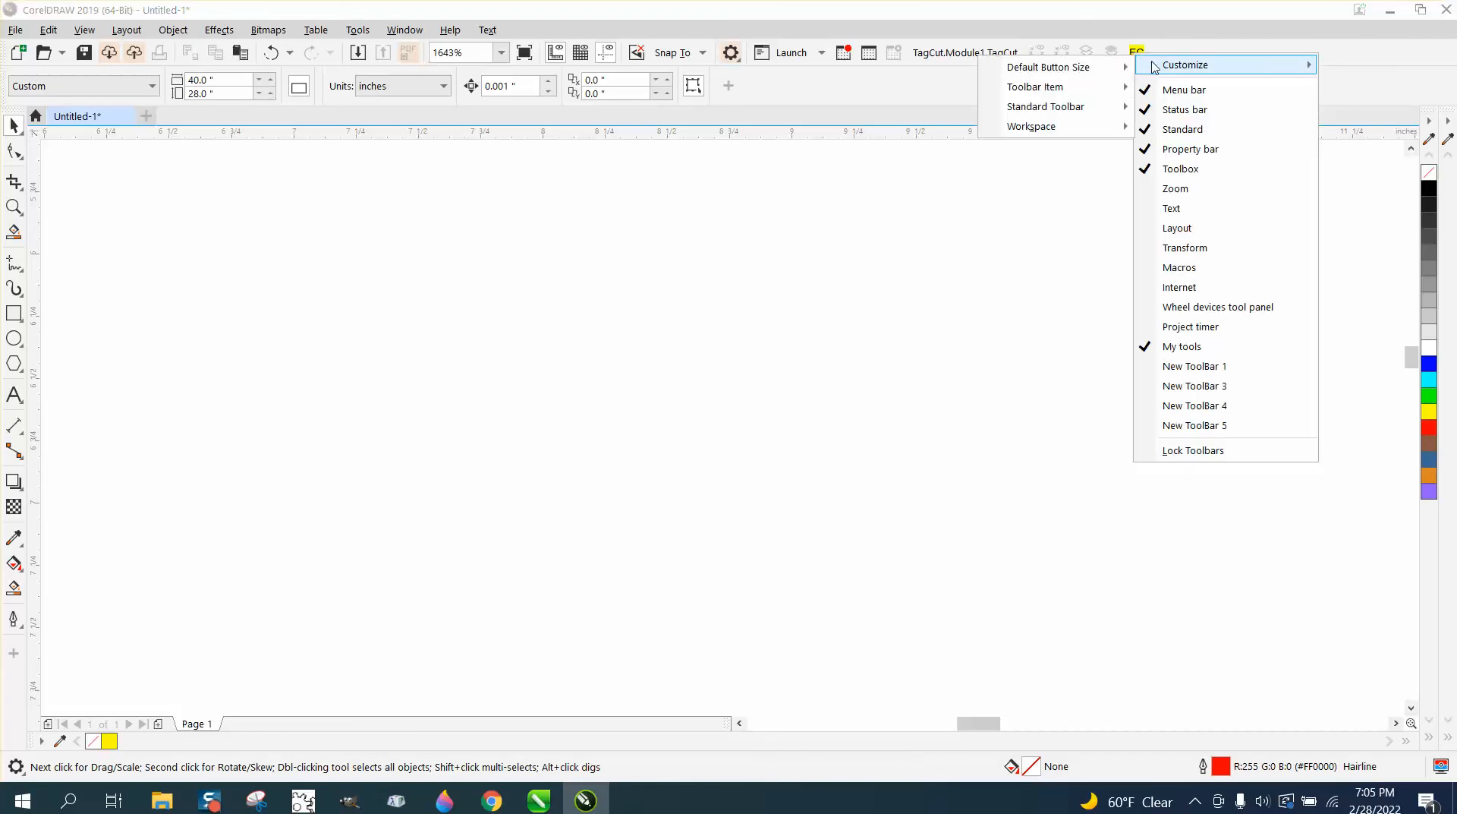
mouse_move(1086, 92)
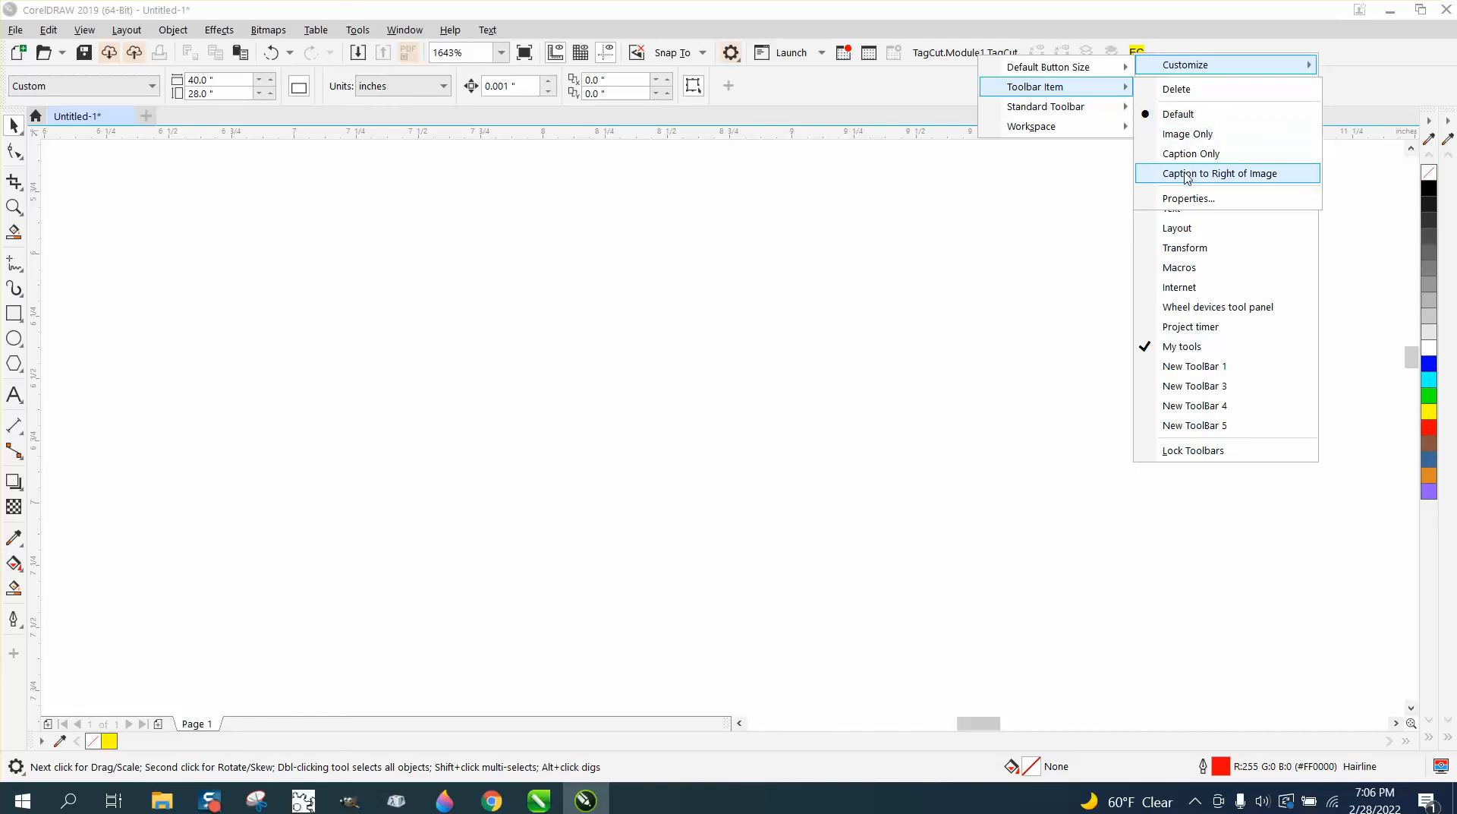
left_click(1187, 175)
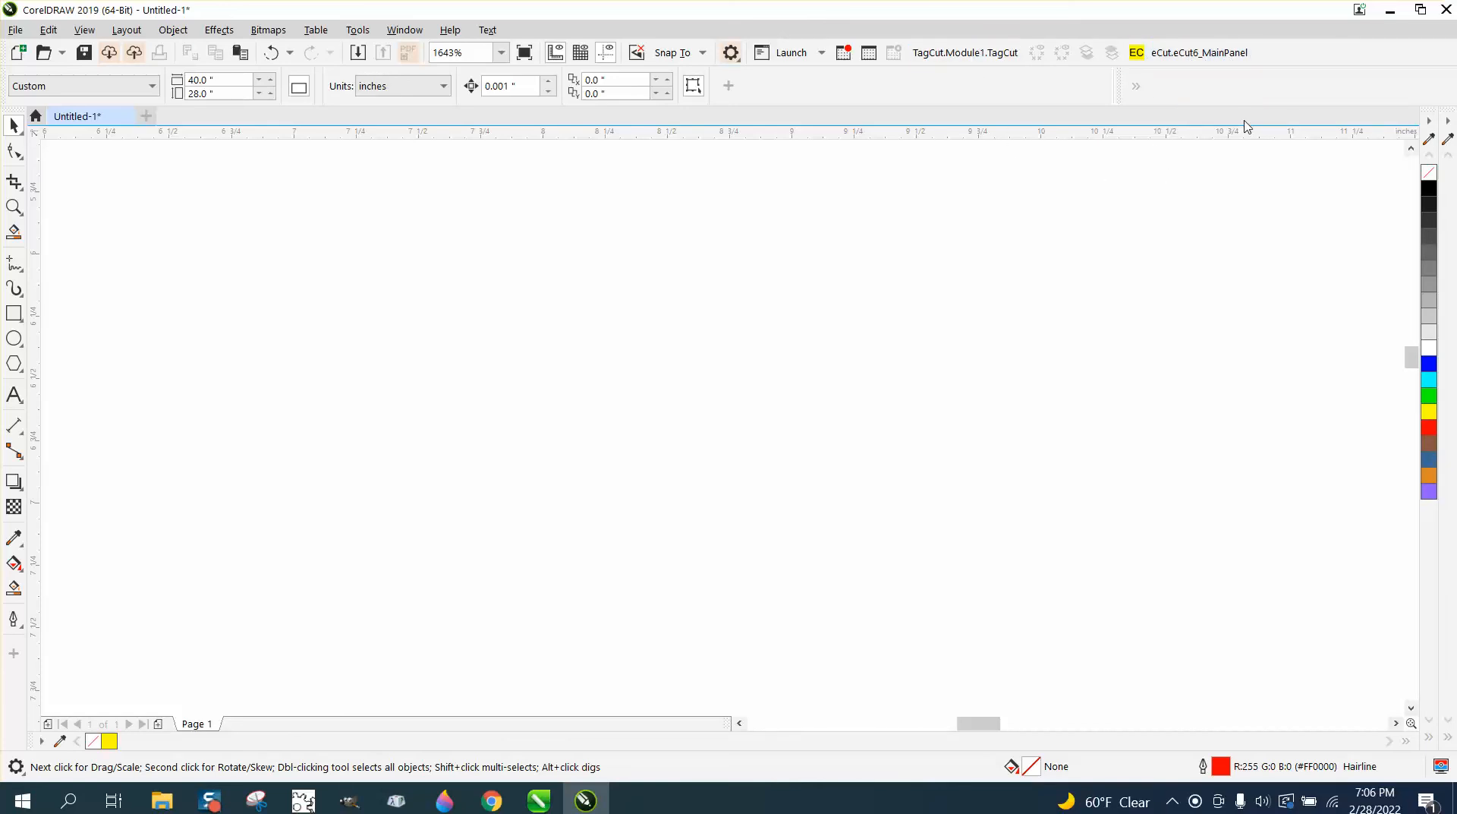
Start a workspace export with all workspace elements included
right_click(1291, 56)
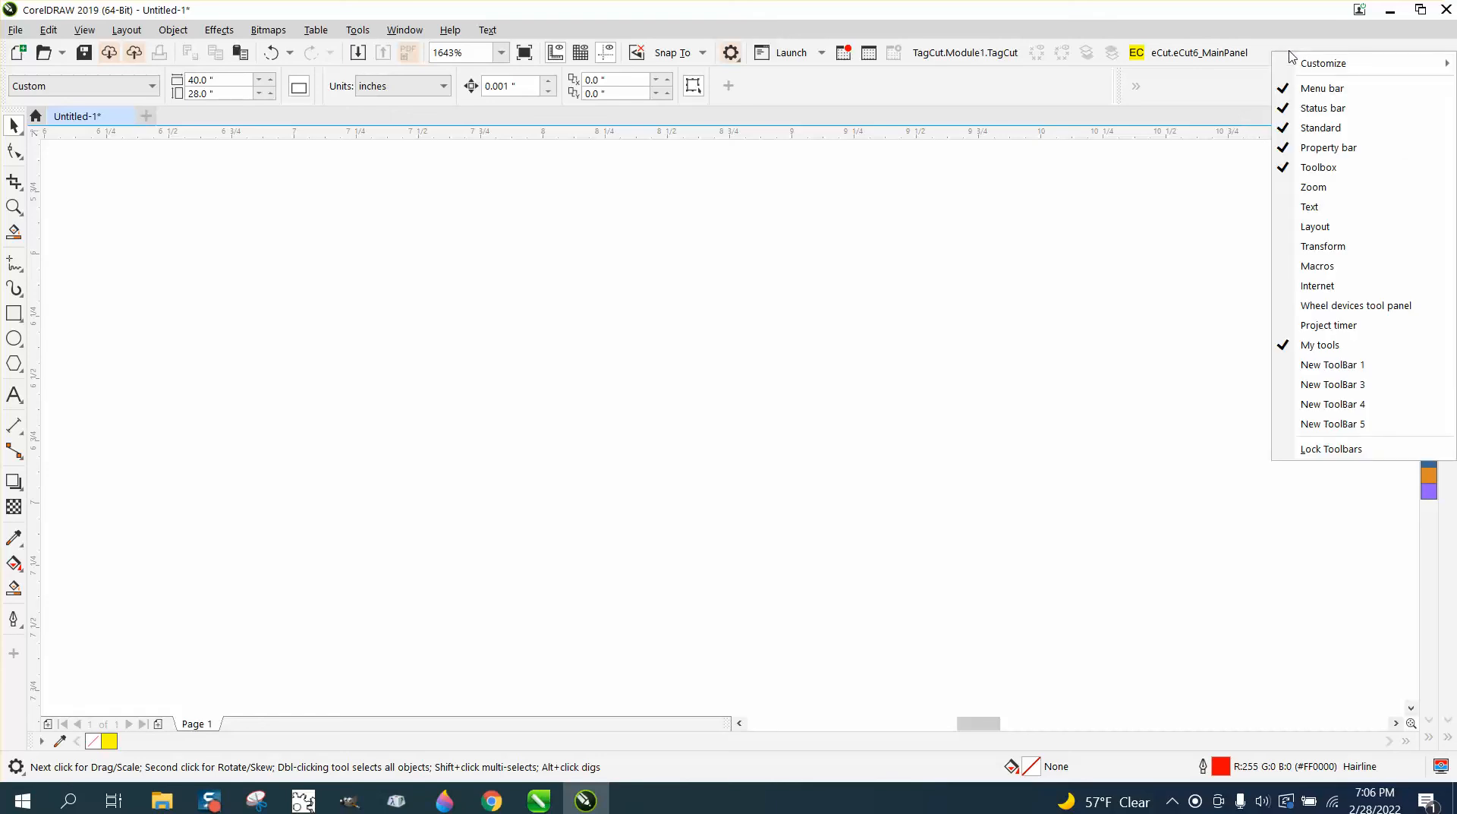
mouse_move(1289, 69)
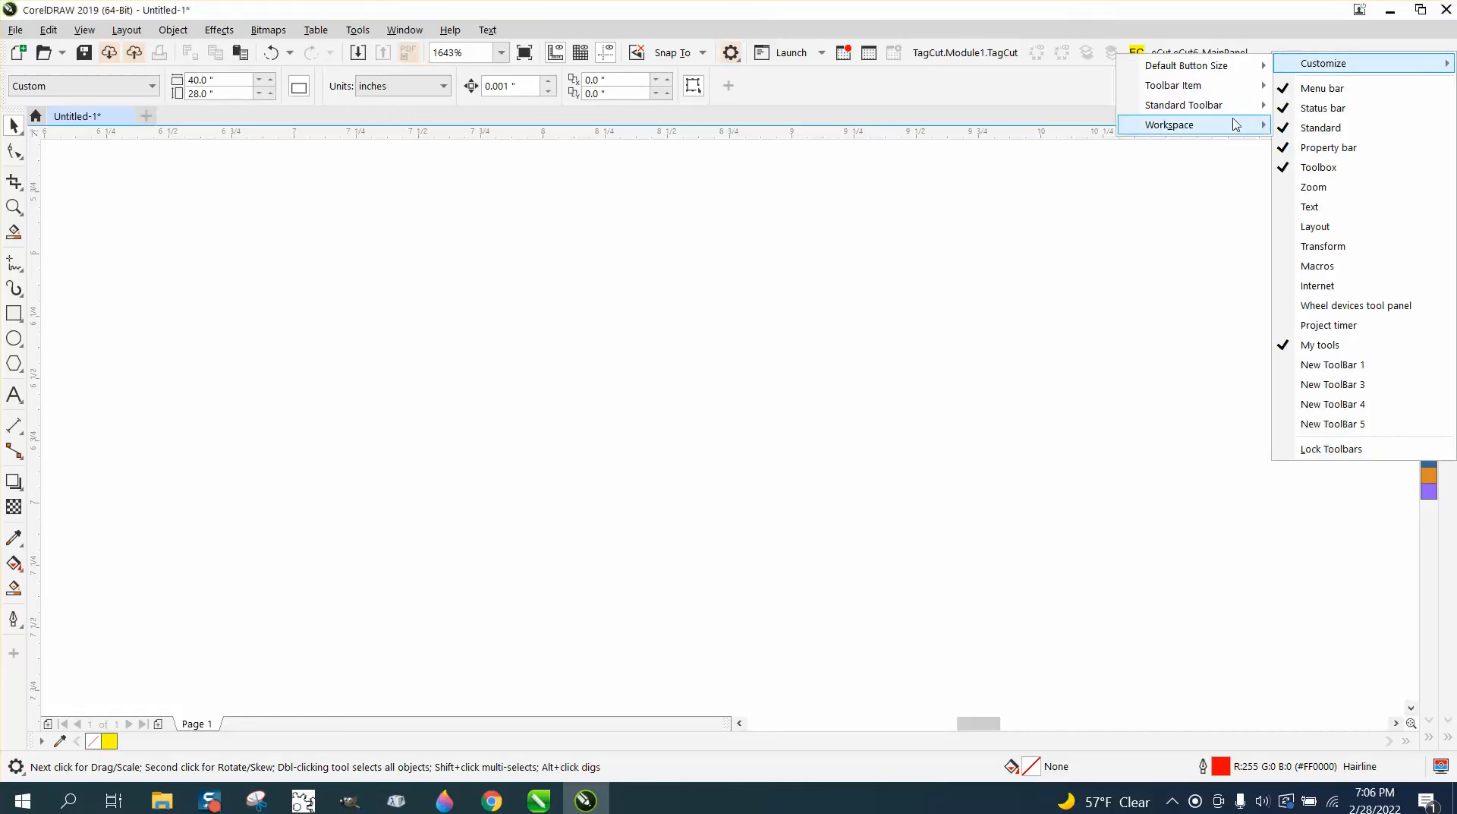
mouse_move(1226, 133)
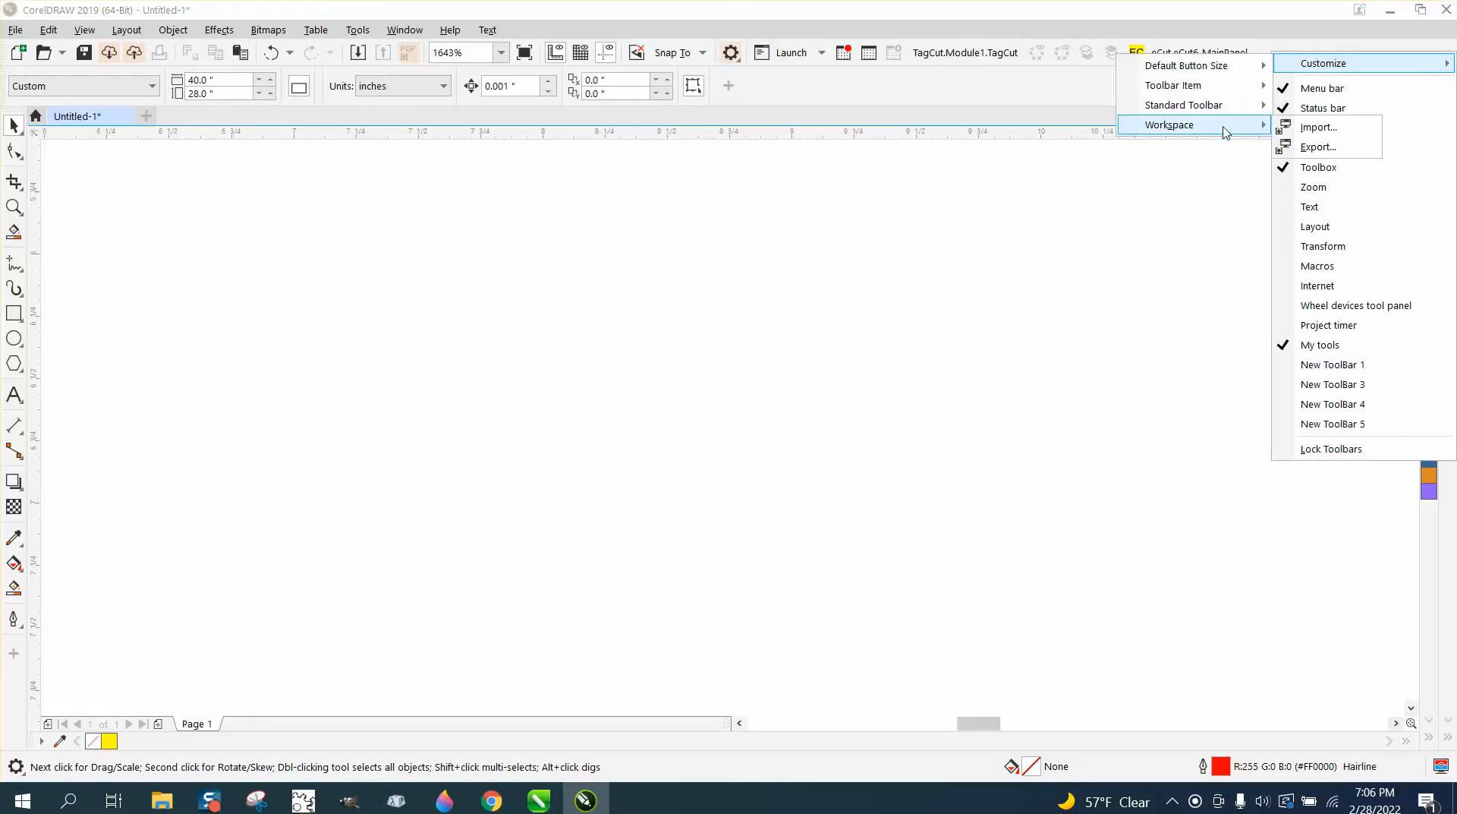
left_click(1318, 148)
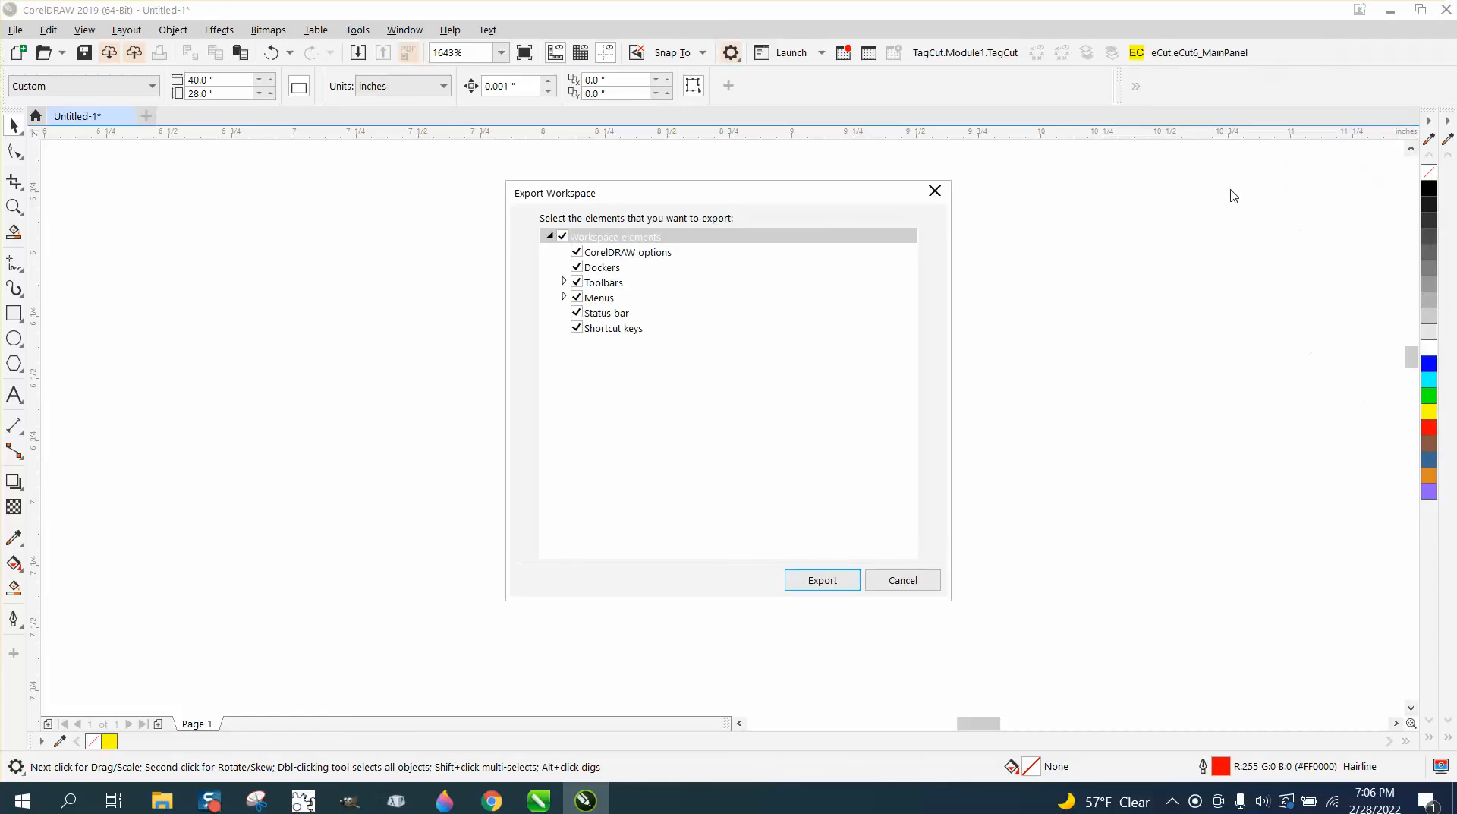
left_click(835, 582)
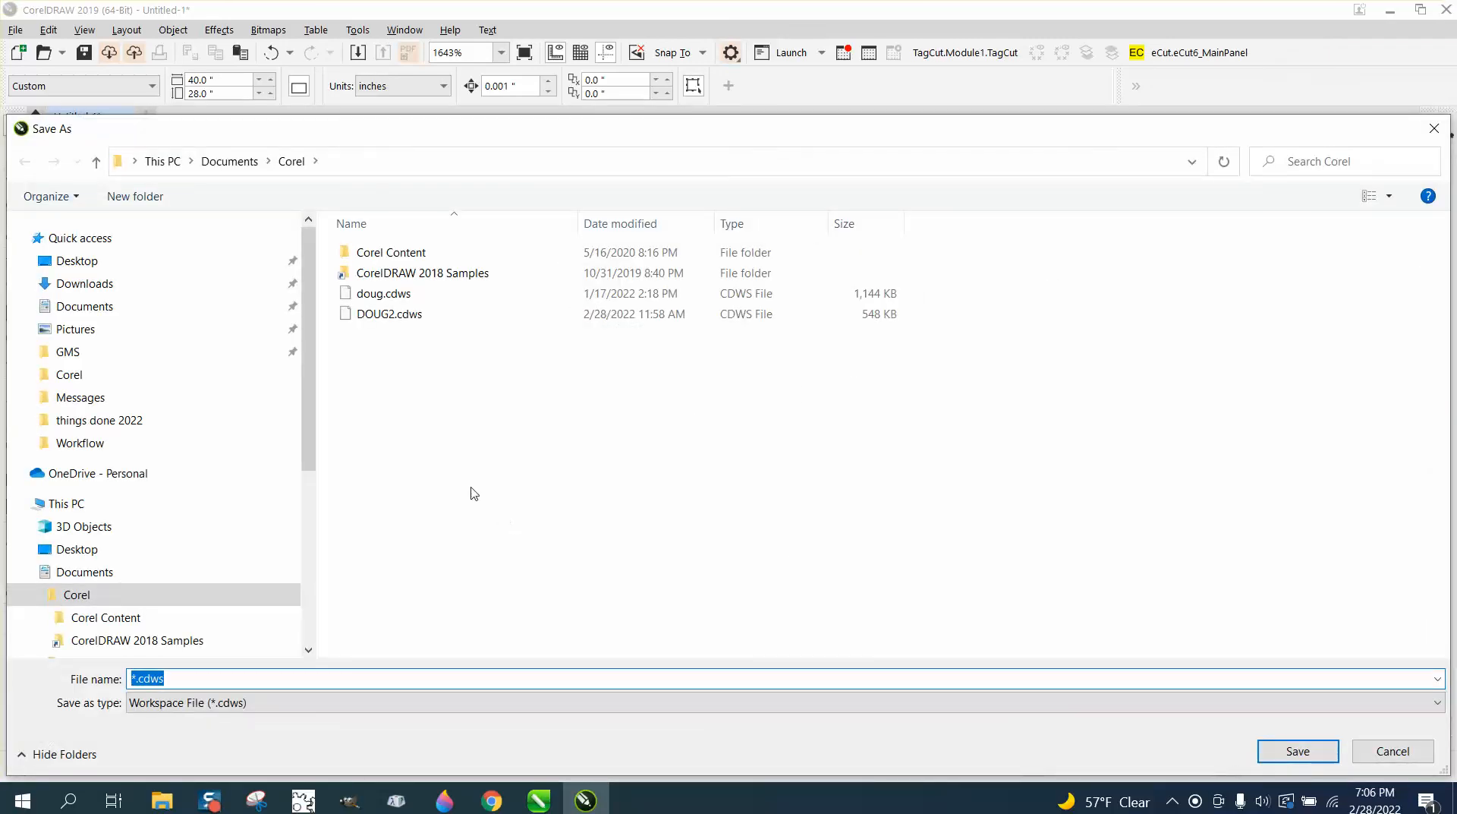
Save the exported workspace in the Documents Corel folder under the file name DOUG19 and finish the export
left_click(398, 315)
left_click(243, 680)
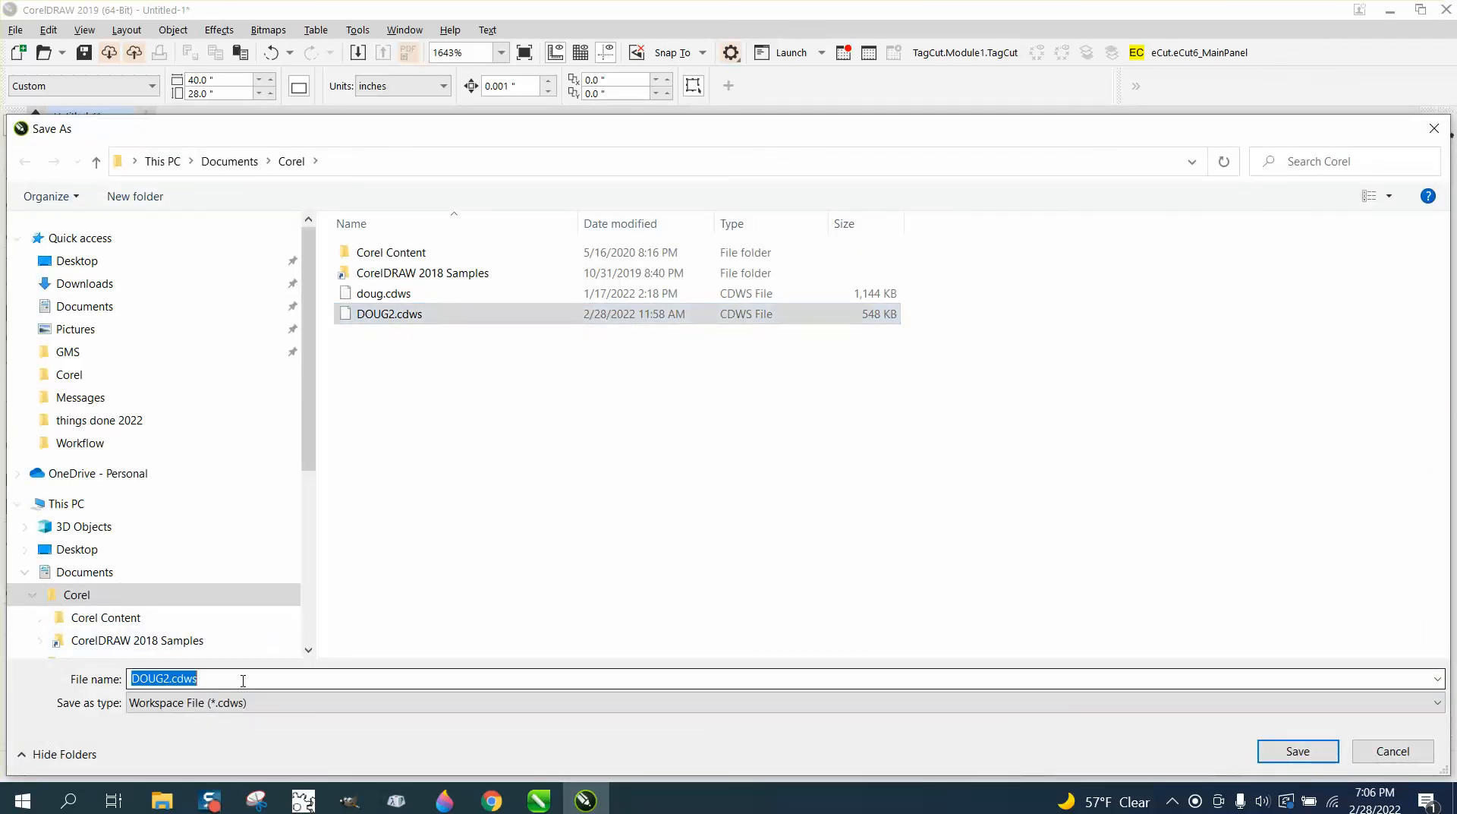
left_click(275, 677)
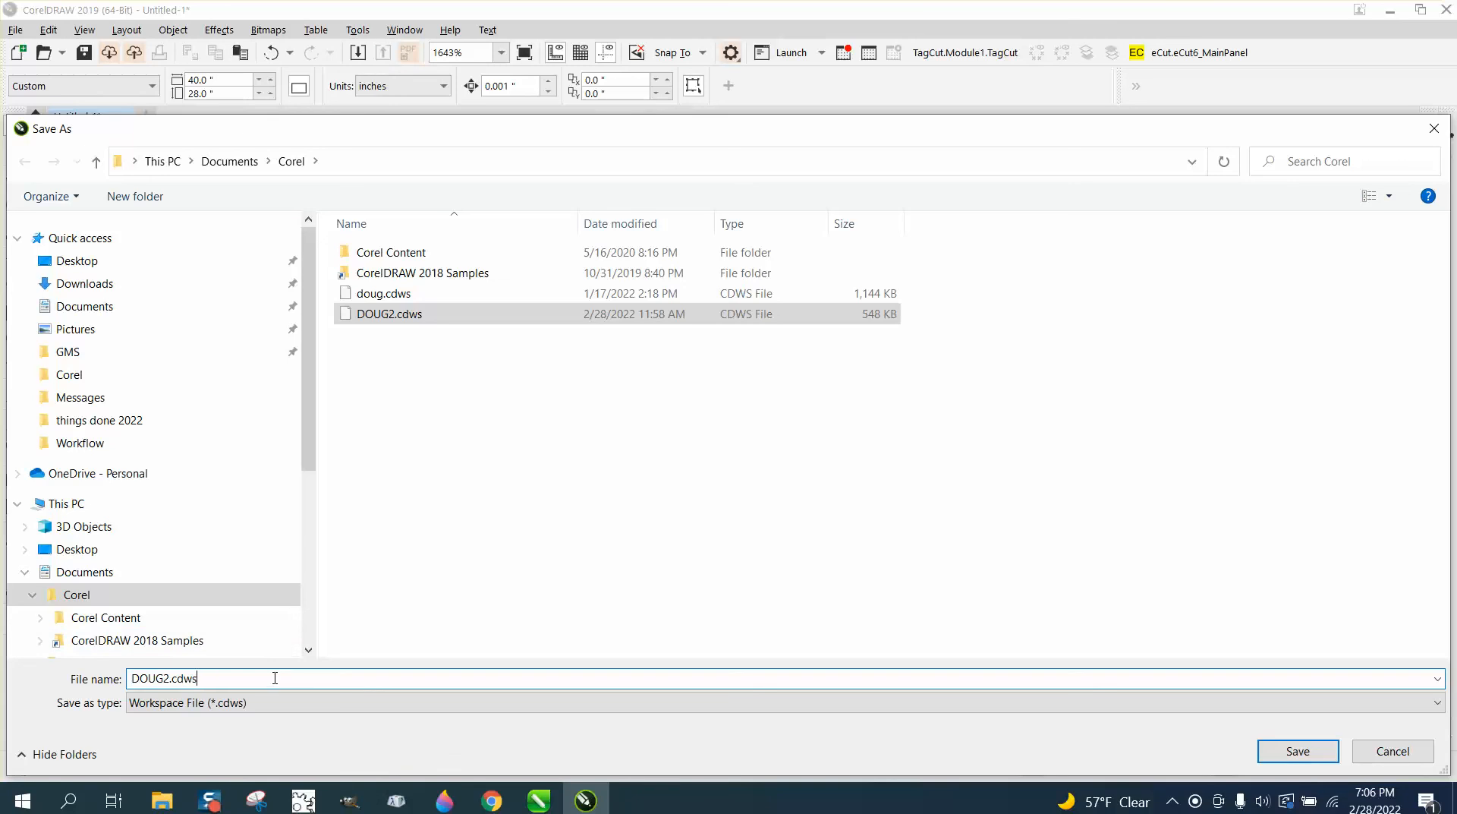
key("BackSpace")
key("BackSpace")
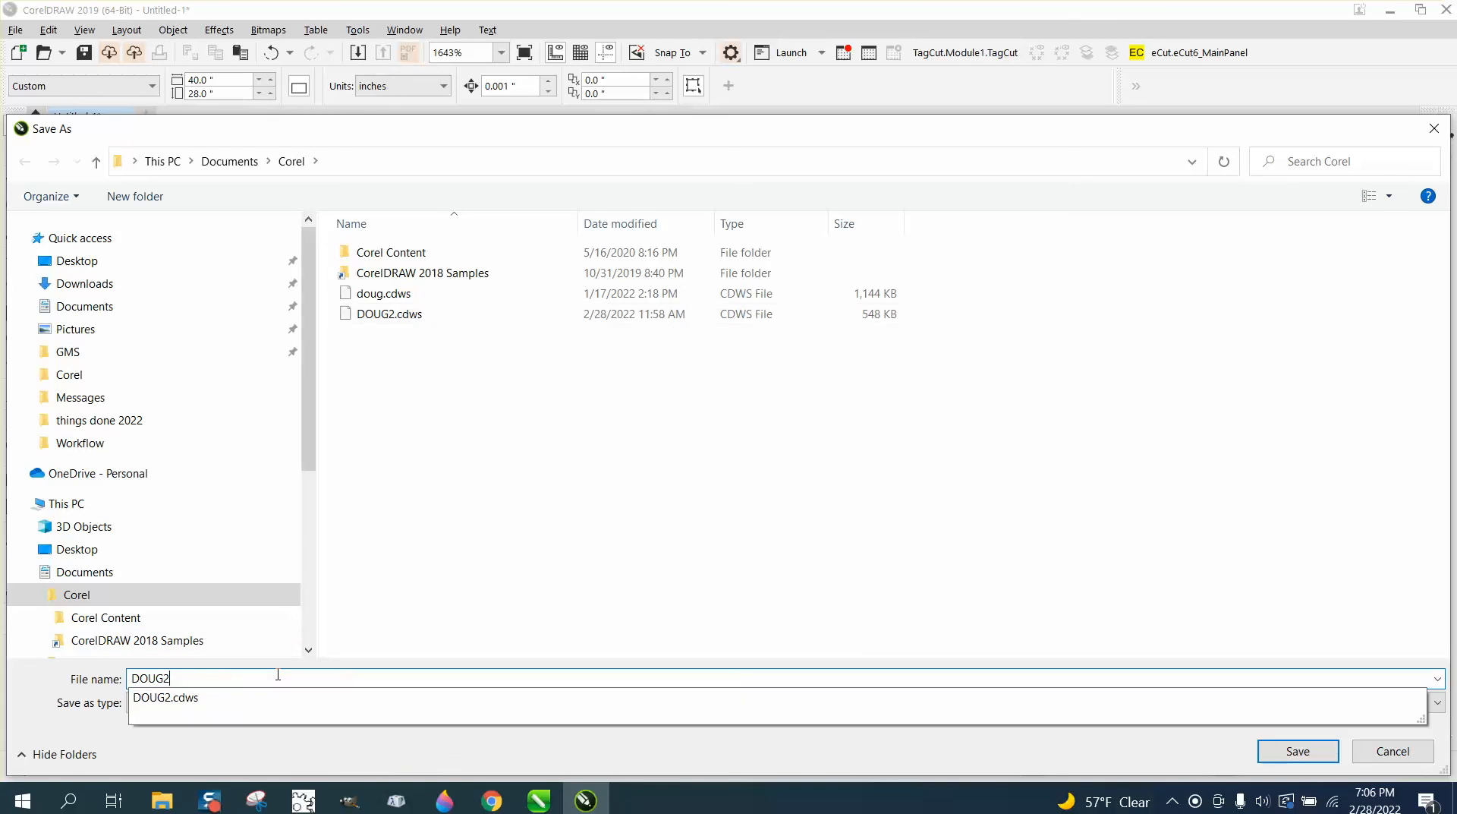
key("BackSpace")
type("3")
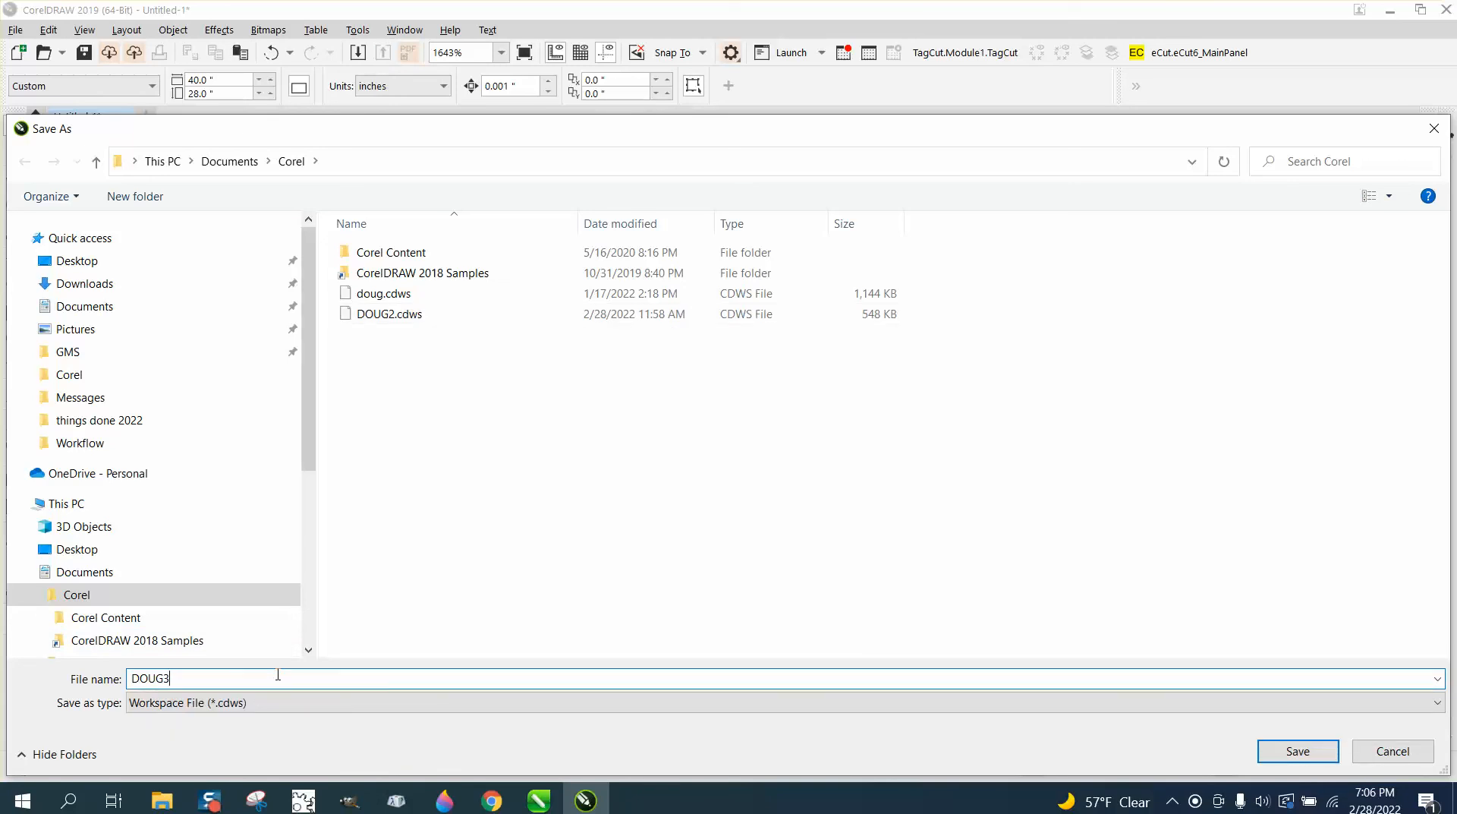
key("BackSpace")
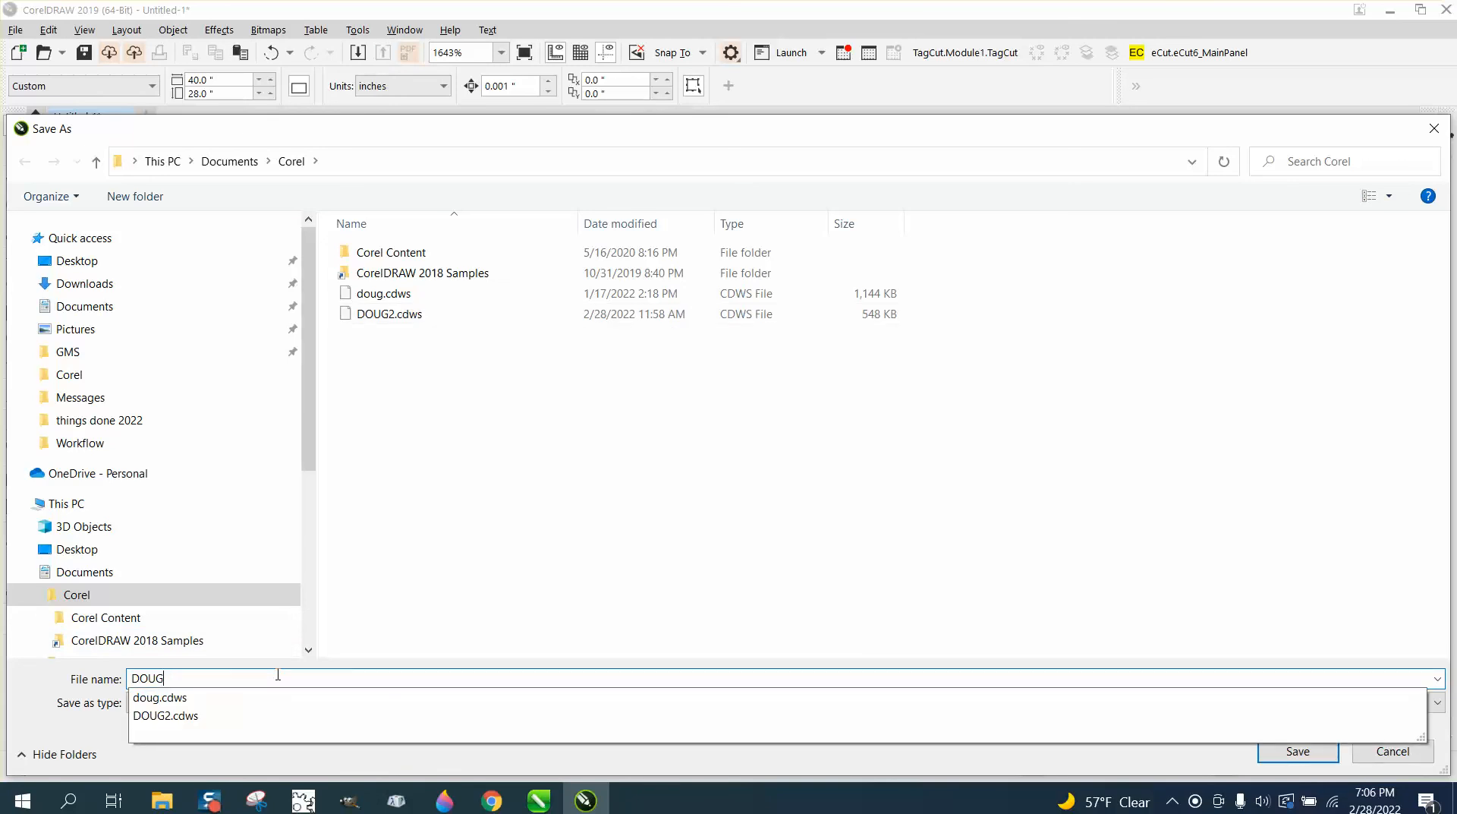
type("1")
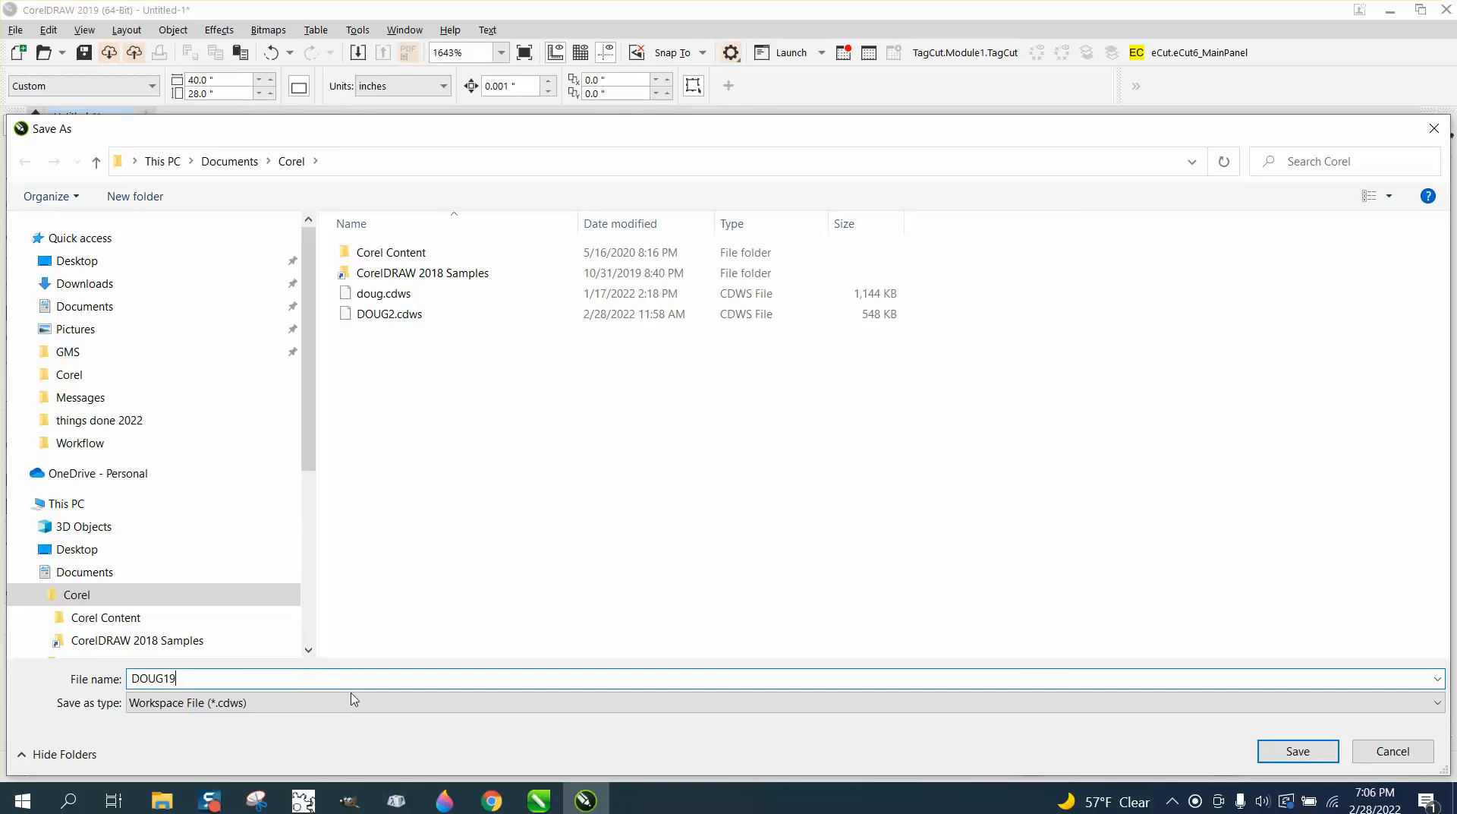
type("9")
left_click(1298, 750)
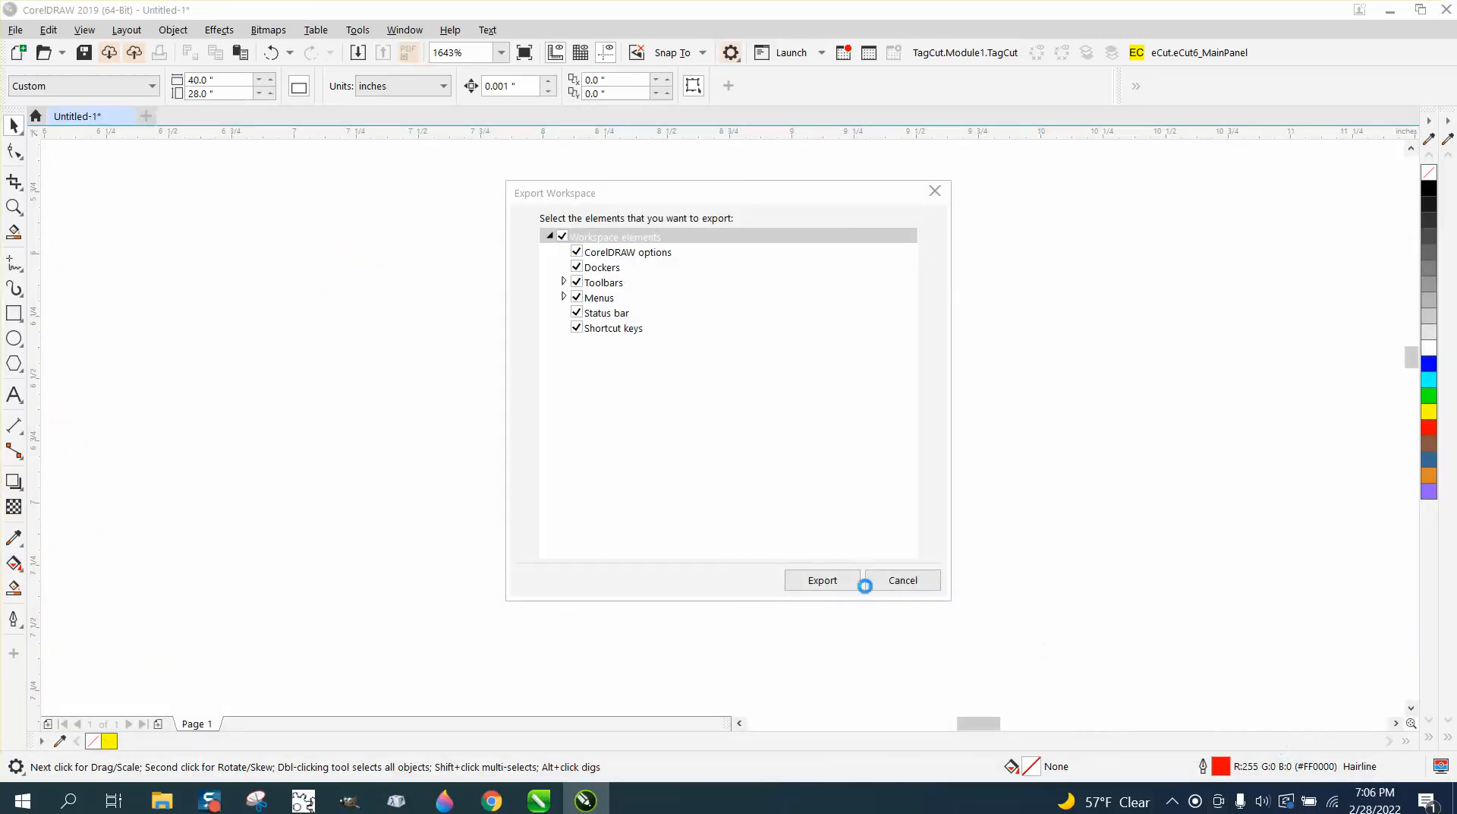
left_click(831, 579)
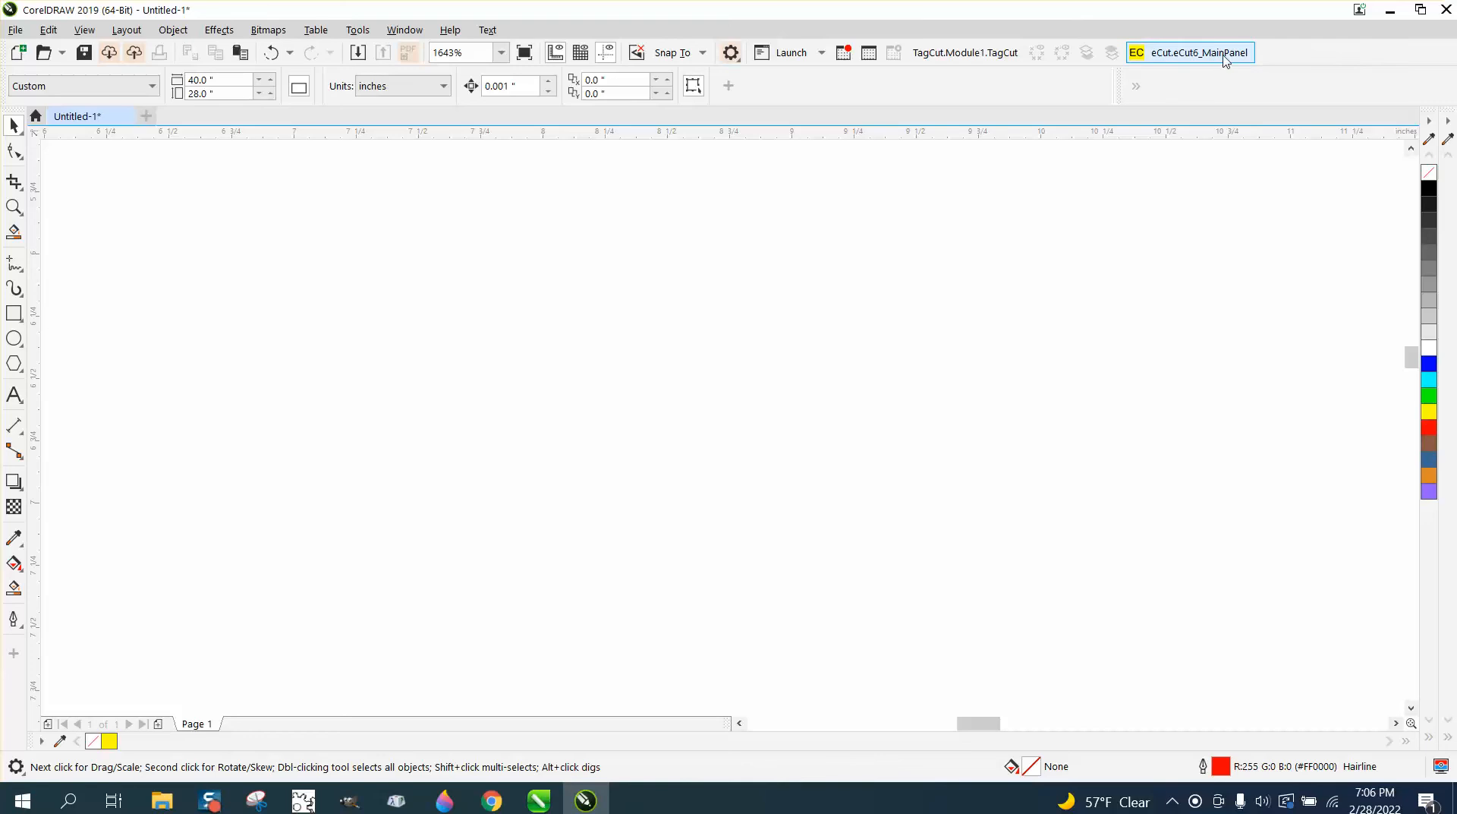
right_click(1268, 52)
mouse_move(1322, 65)
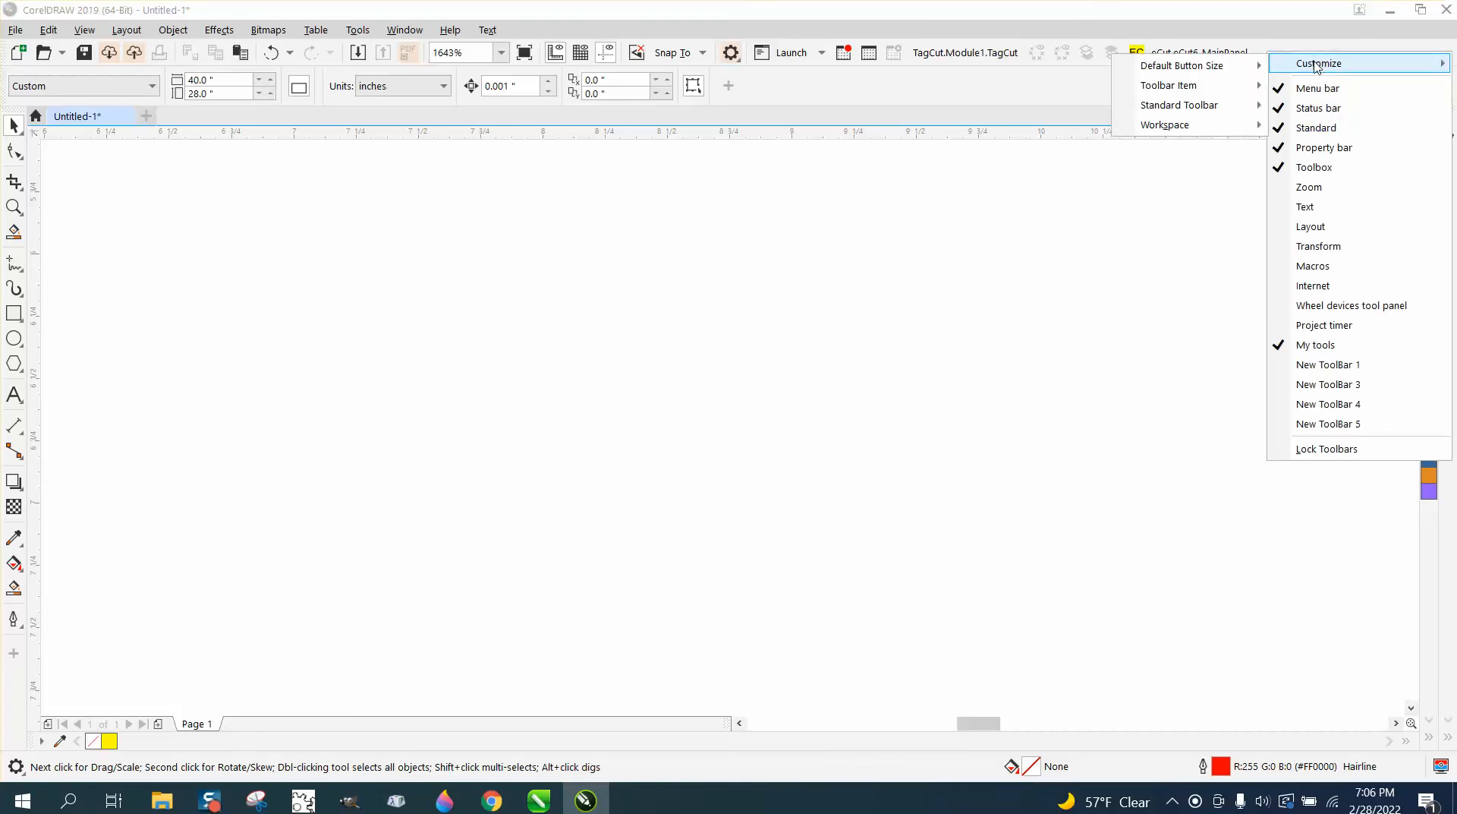
mouse_move(1190, 129)
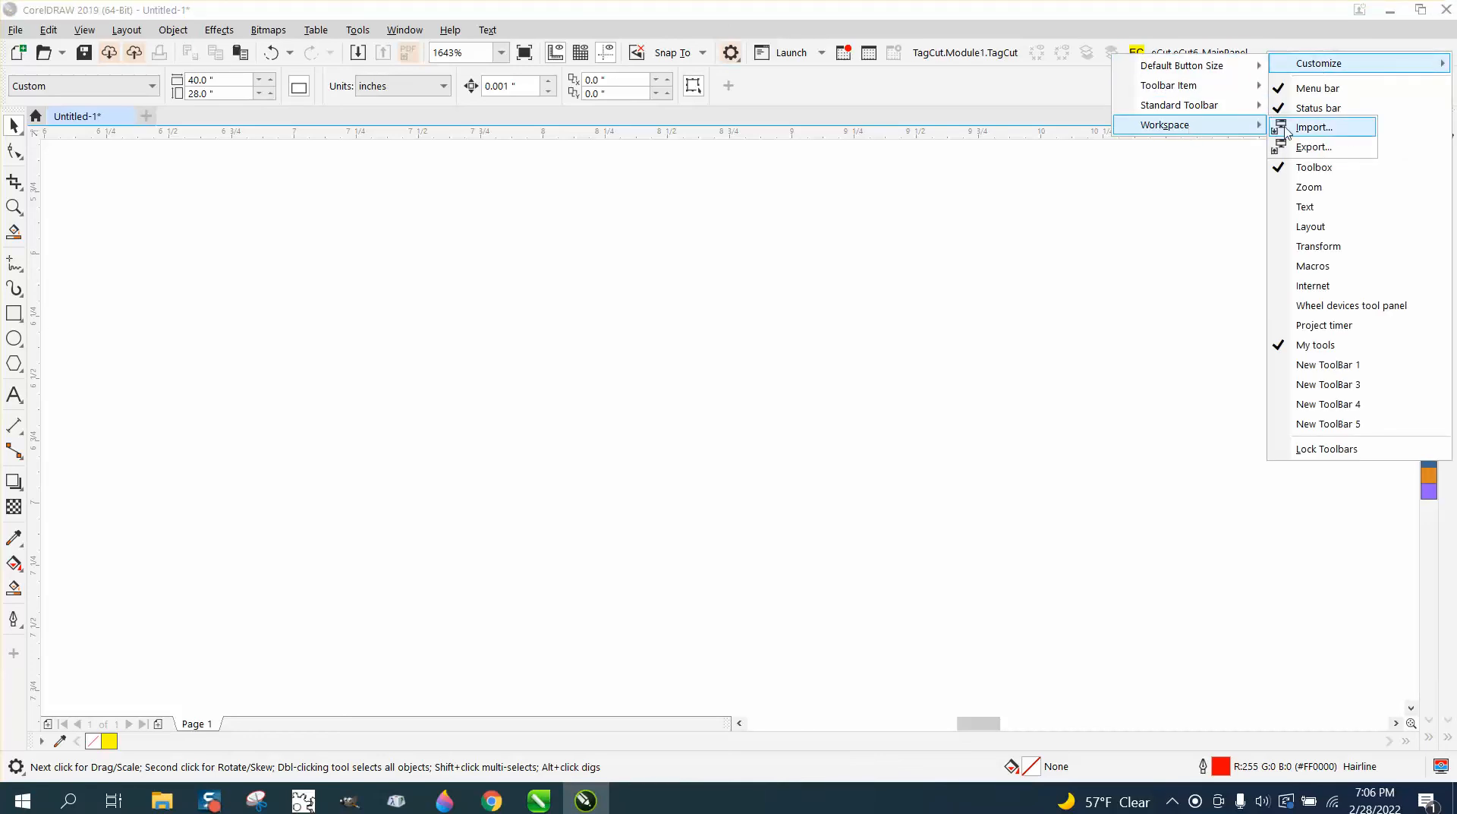
mouse_move(1127, 66)
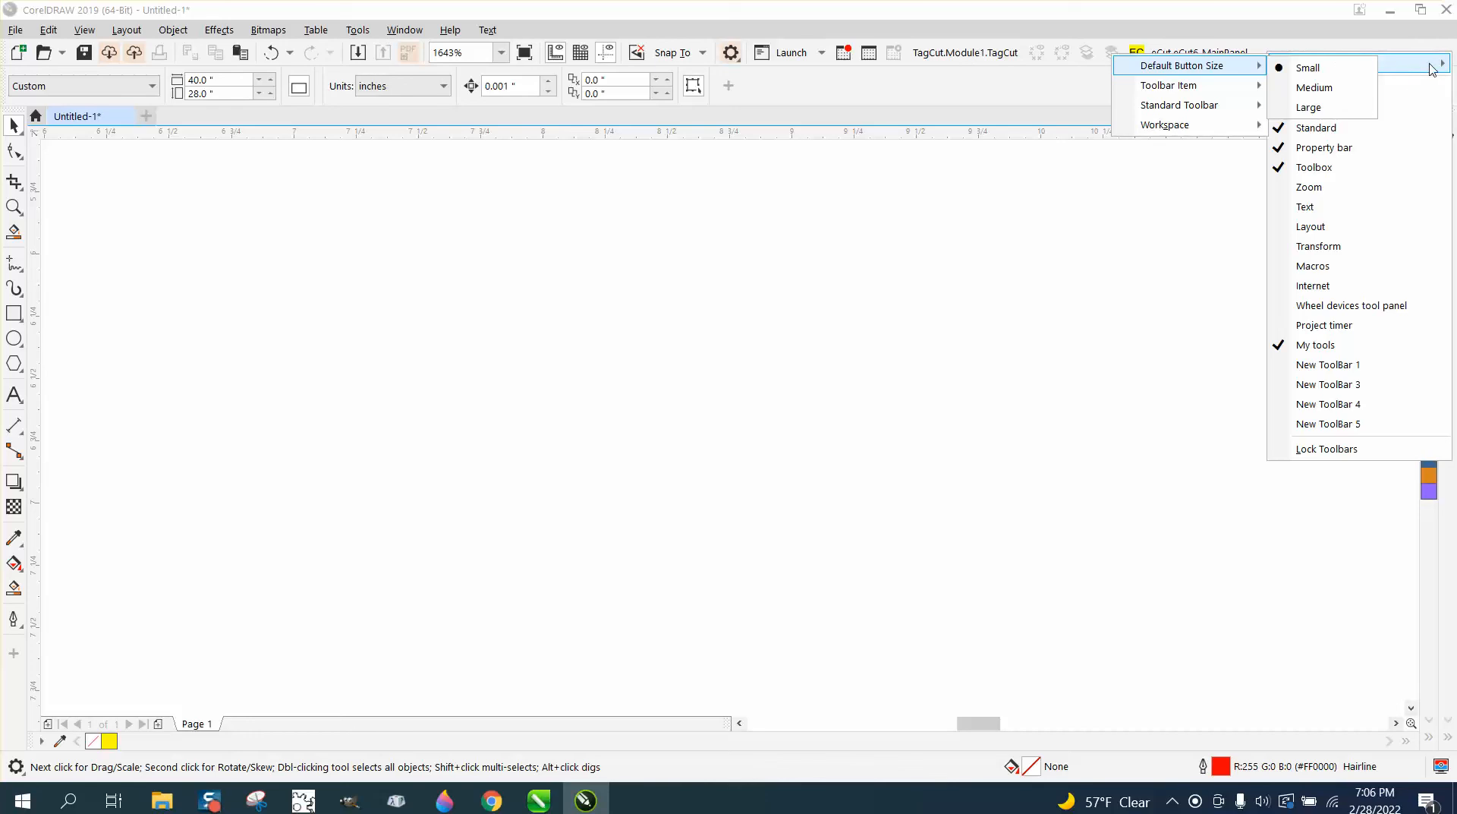
mouse_move(1440, 65)
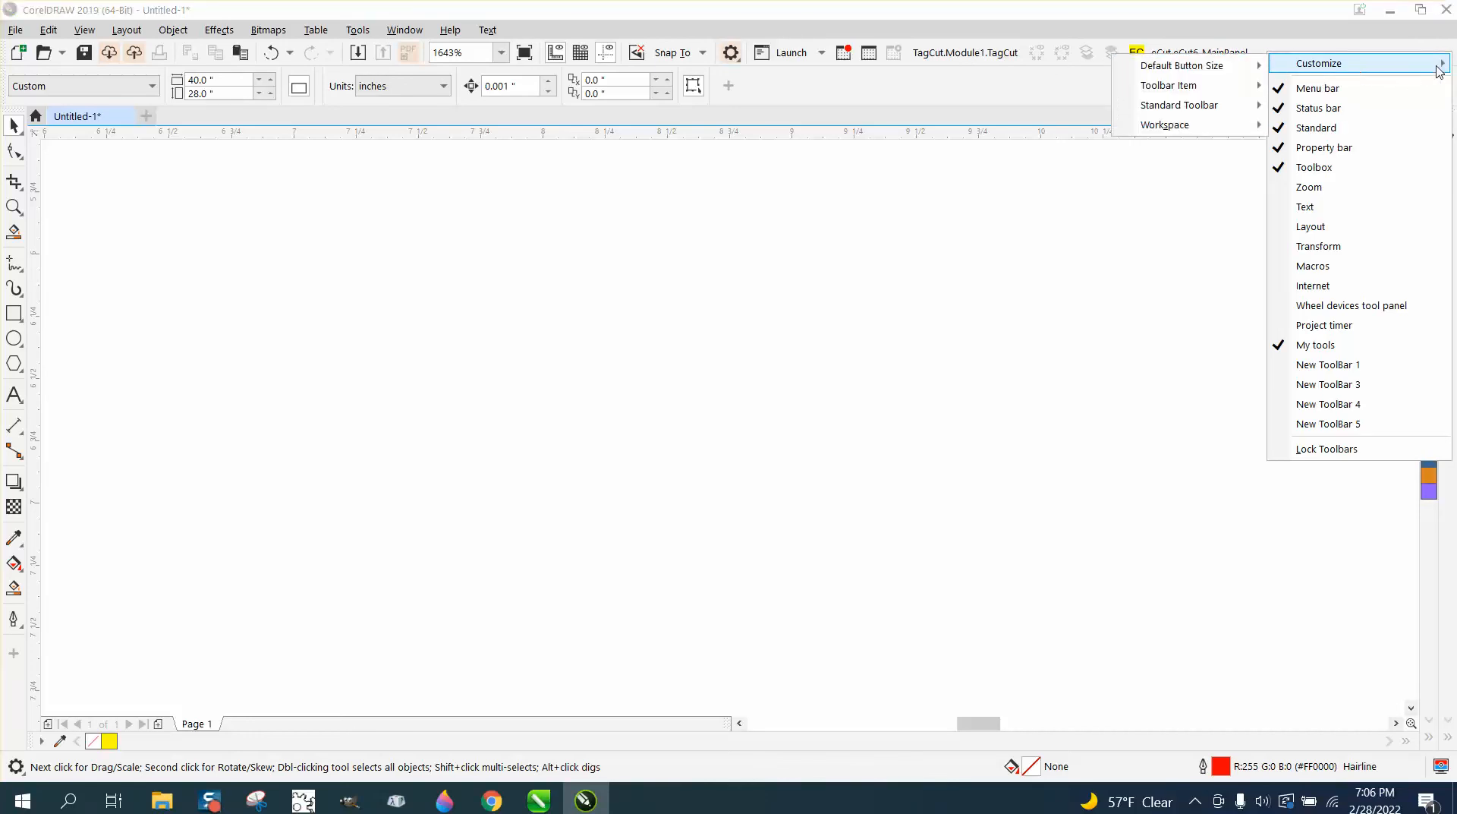
left_click(1134, 190)
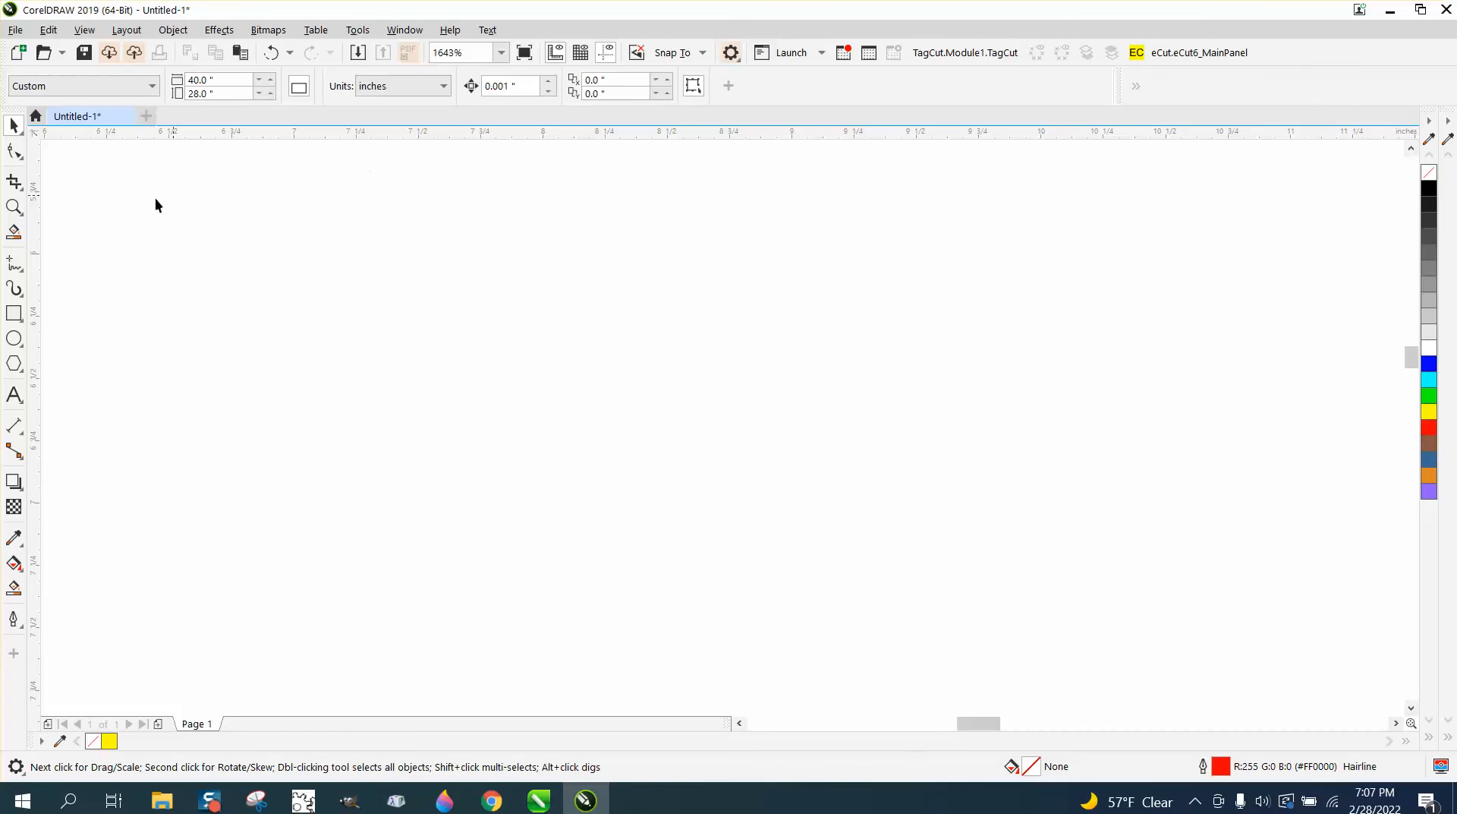
Draw a rectangle about 0.64 by 0.24 inches on the empty page and fill it yellow
left_click(17, 313)
left_click_drag(418, 302, 577, 361)
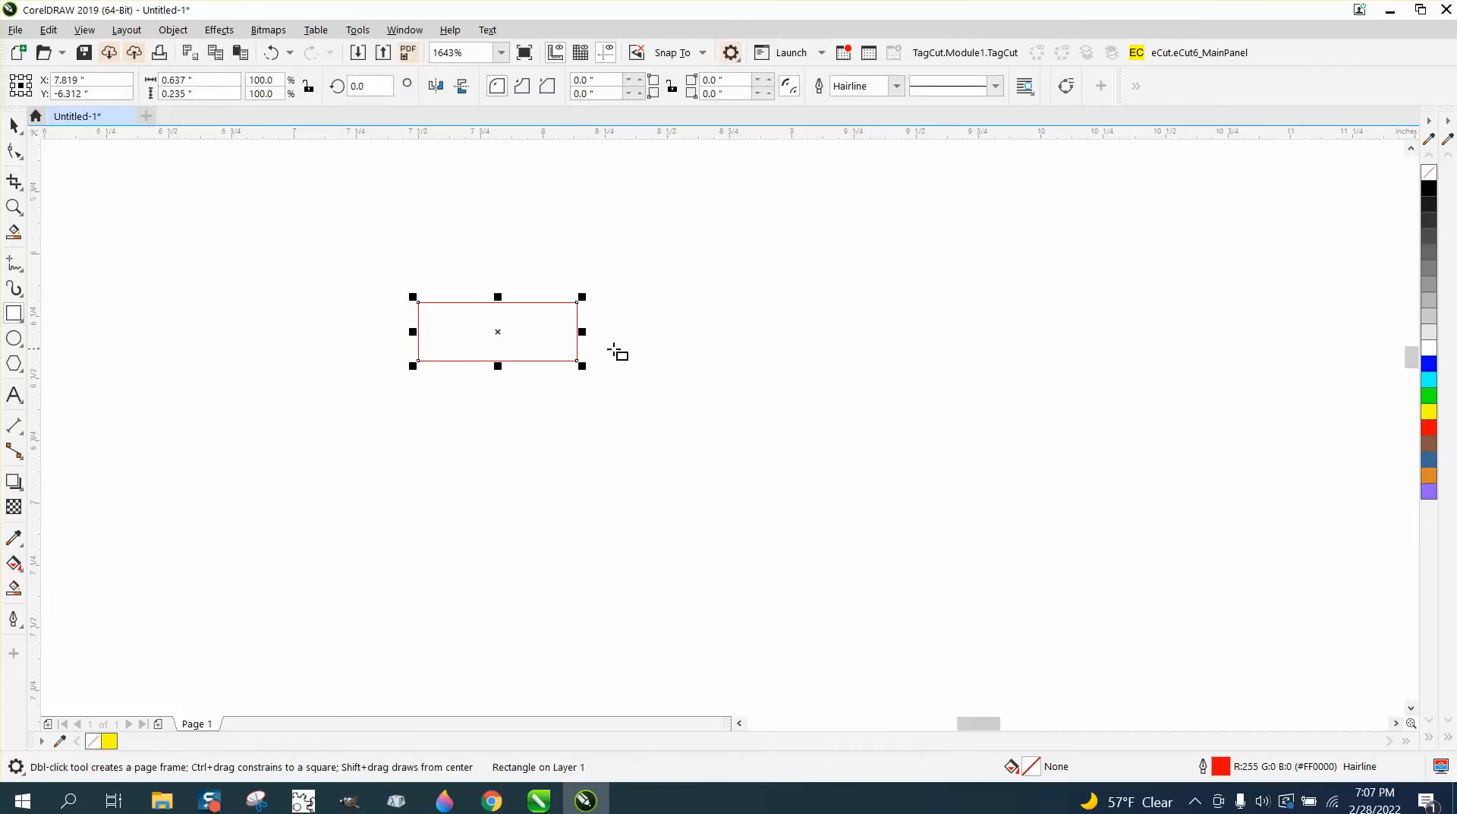
left_click(1429, 411)
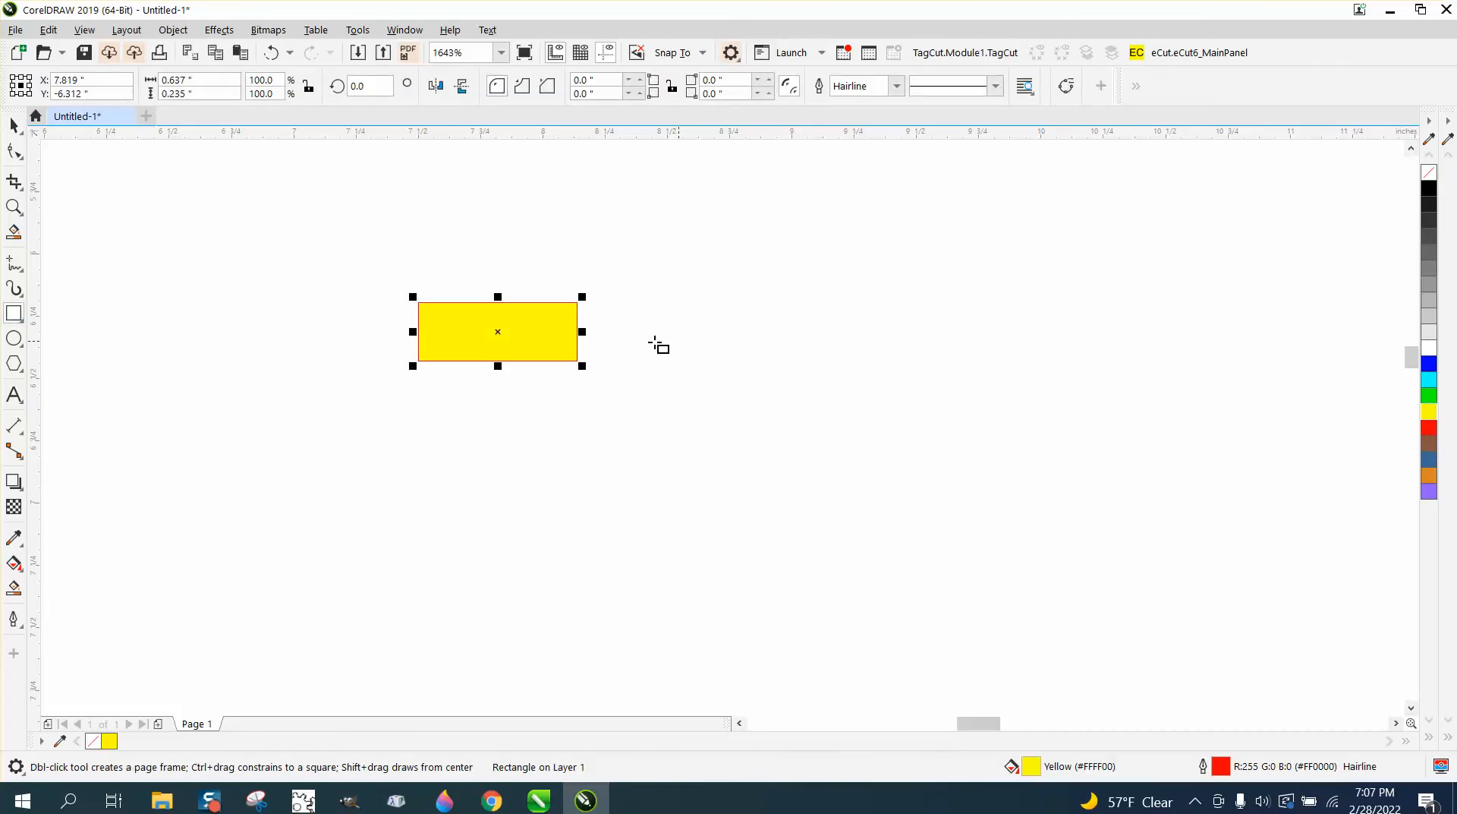
Draw a blue-filled rectangle about 0.34 by 0.18 inches overlapping the yellow one's lower-right corner, and send it to the back of the layer
left_click(568, 380)
left_click_drag(568, 380, 528, 389)
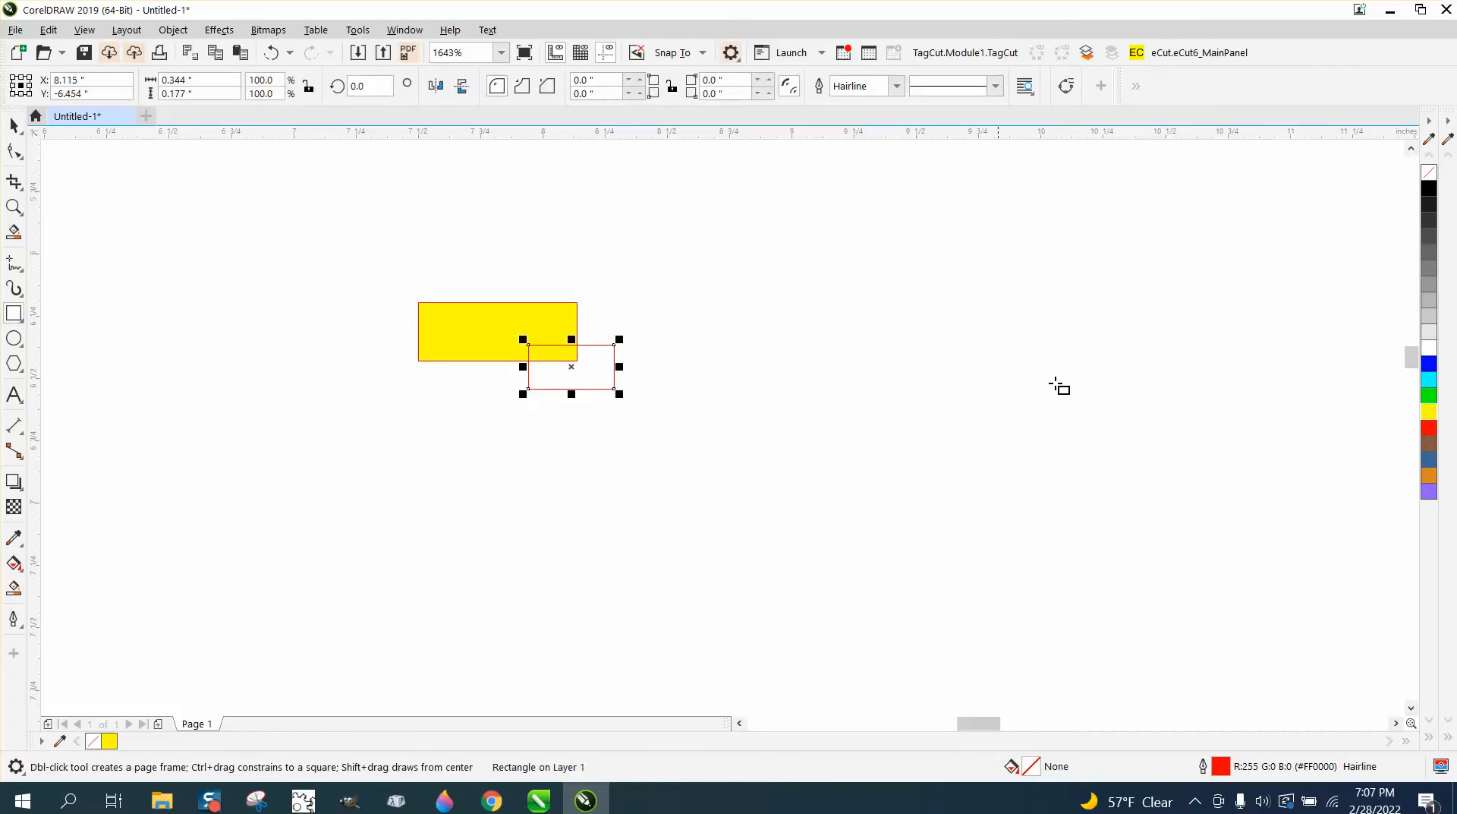
left_click(1429, 363)
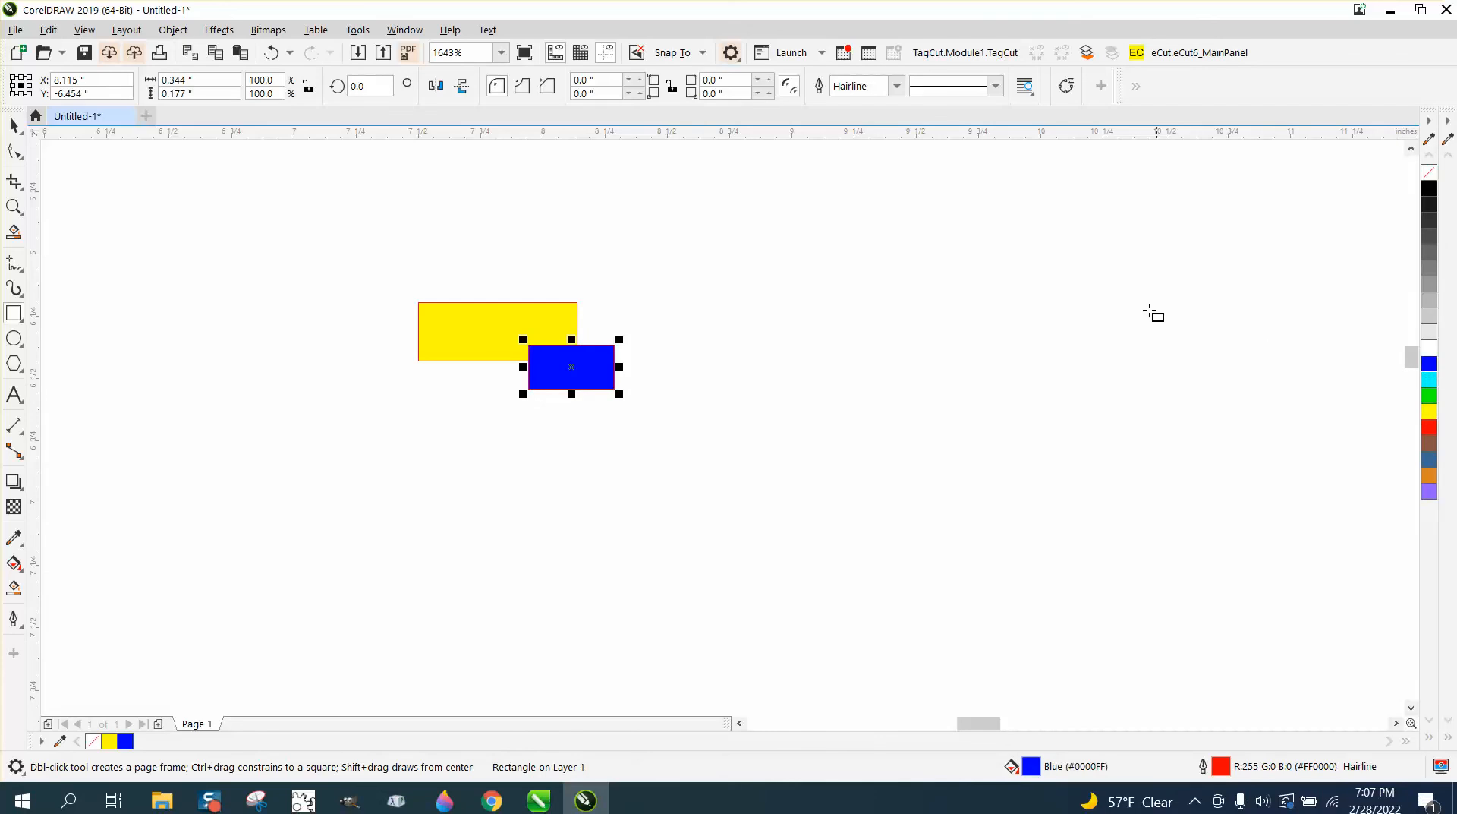
left_click(1088, 55)
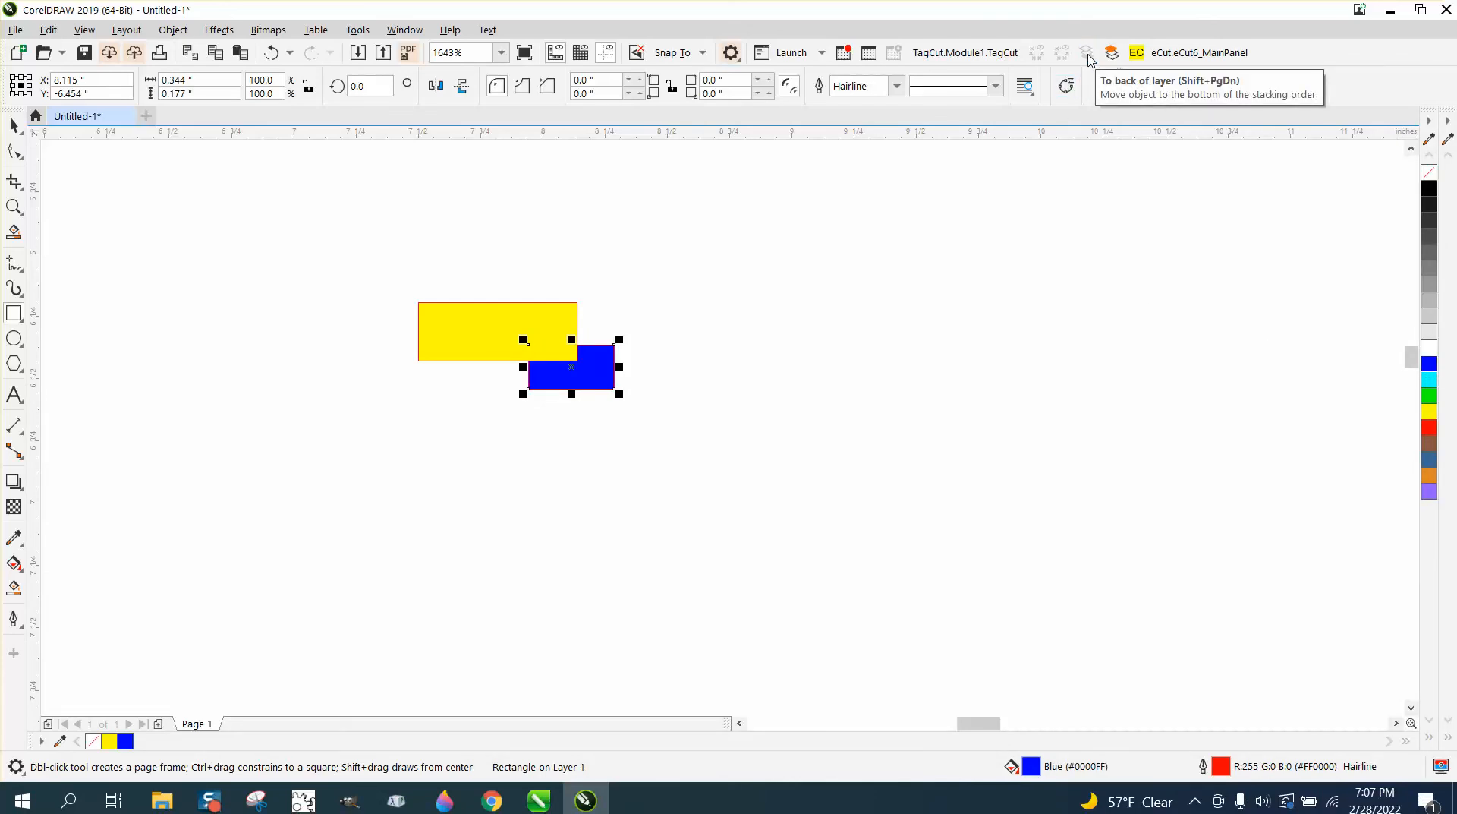